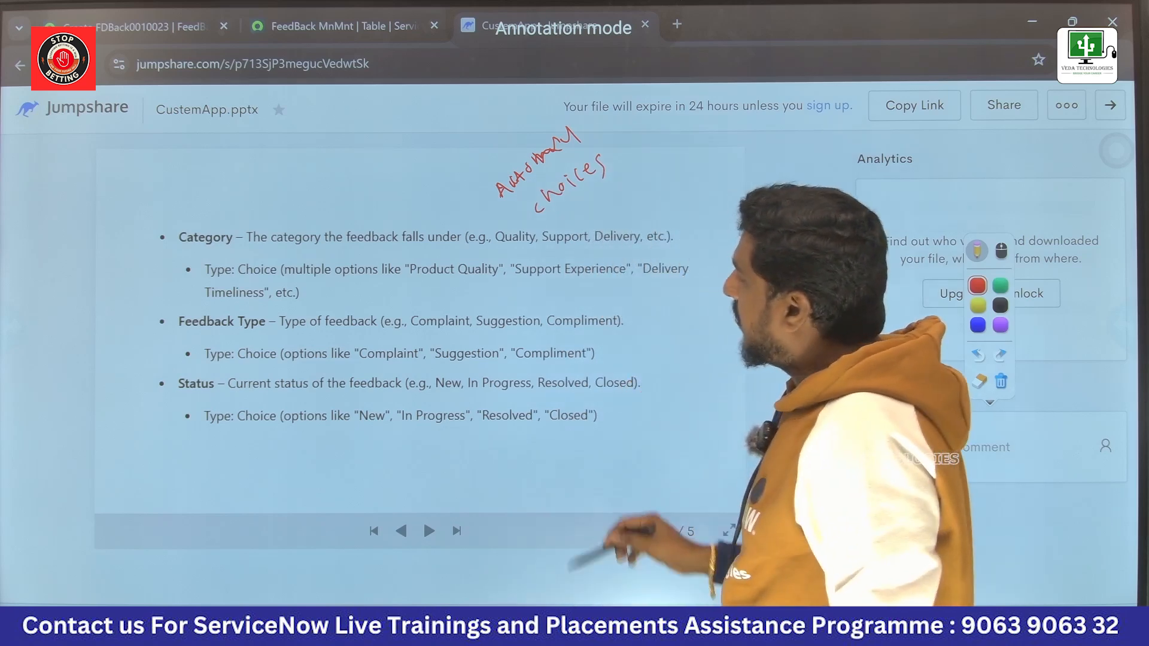
Step: Annotate the slide in red: bracket and tick the choice fields, and handwrite "List", "boolean" and "date" beside them
mouse_move(374, 197)
mouse_down()
mouse_move(217, 186)
mouse_move(138, 307)
mouse_move(160, 399)
mouse_move(459, 475)
mouse_up()
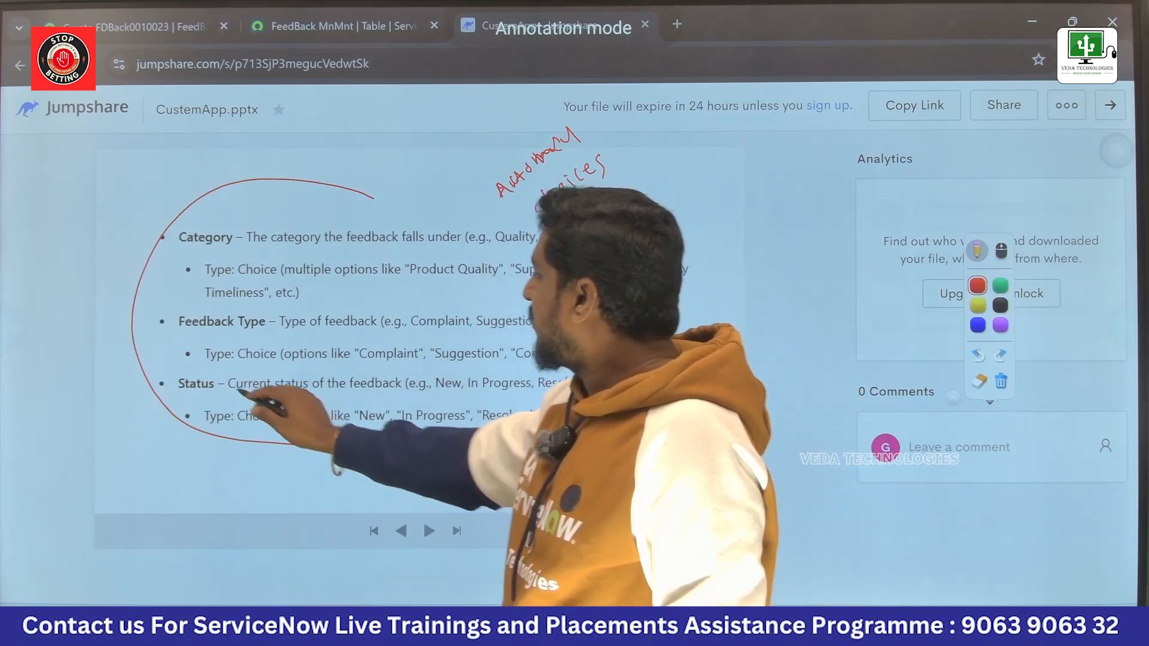
drag(215, 375, 244, 350)
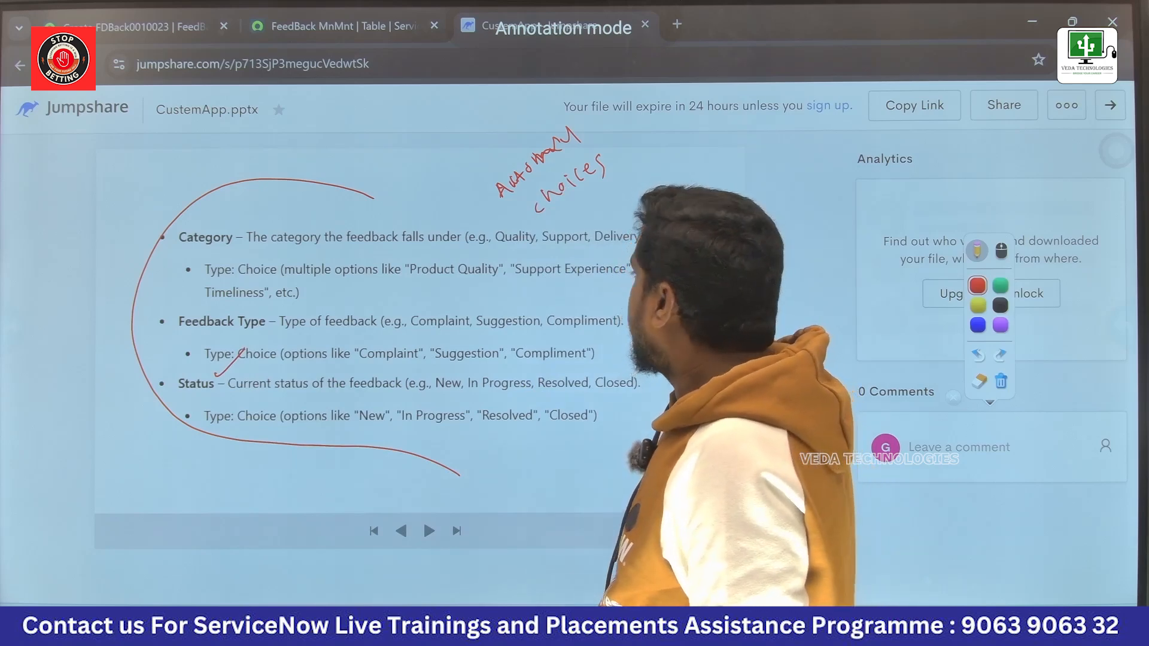
mouse_move(670, 308)
mouse_down()
mouse_move(687, 324)
mouse_move(706, 286)
mouse_move(718, 303)
mouse_up()
mouse_move(731, 274)
mouse_down()
mouse_move(735, 291)
mouse_move(740, 273)
mouse_up()
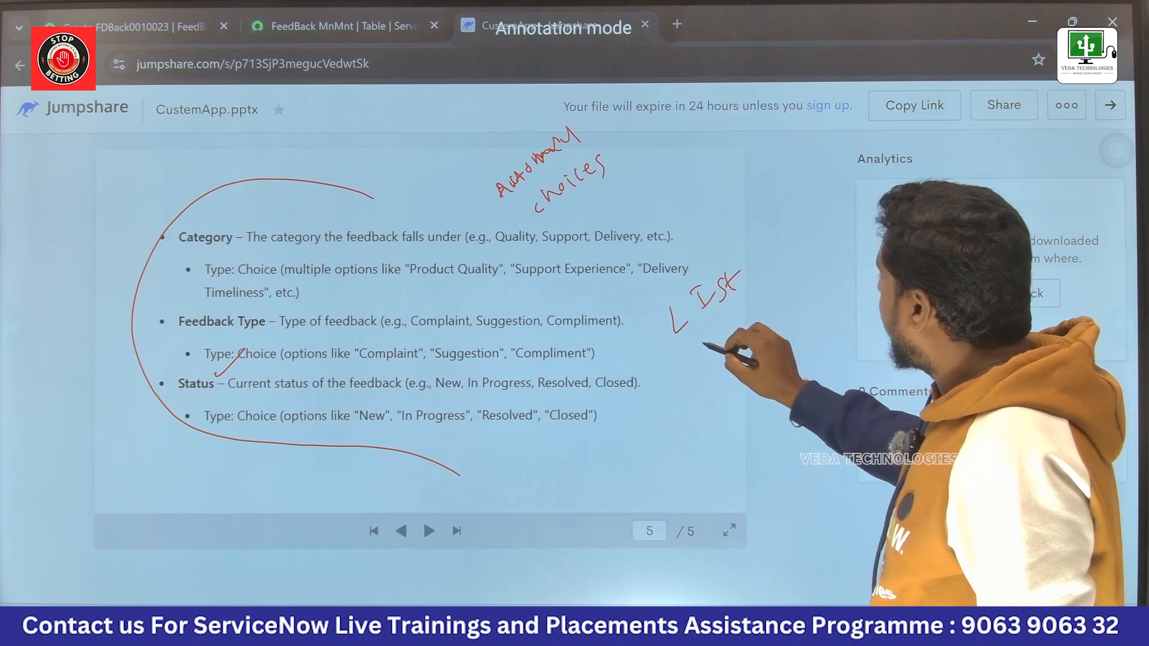
drag(700, 343, 709, 357)
drag(733, 317, 736, 328)
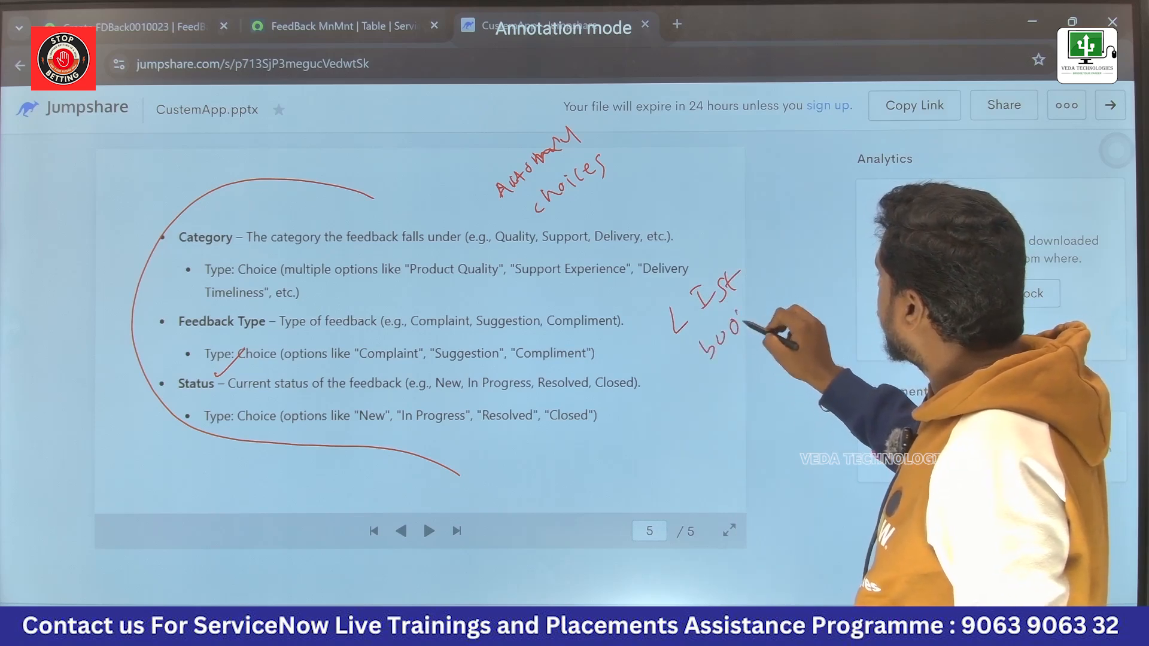
drag(779, 294, 789, 284)
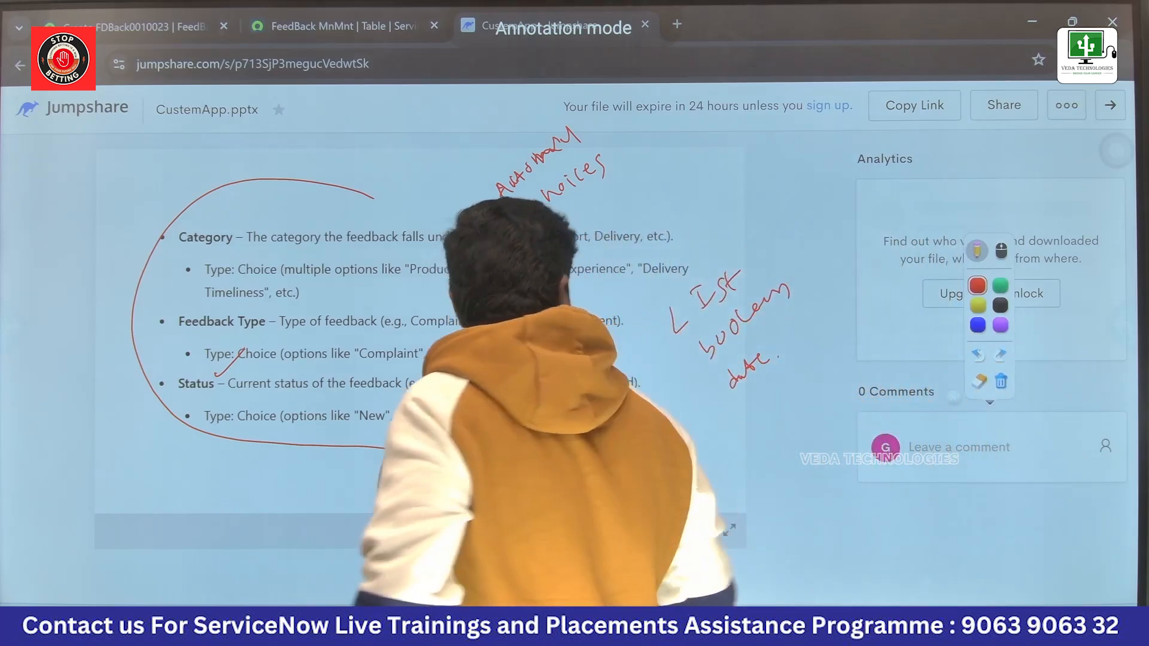
Step: Leave annotation mode, switch to the ServiceNow FeedBack MnMnt new-record form and open its table's dictionary entries
click(1001, 251)
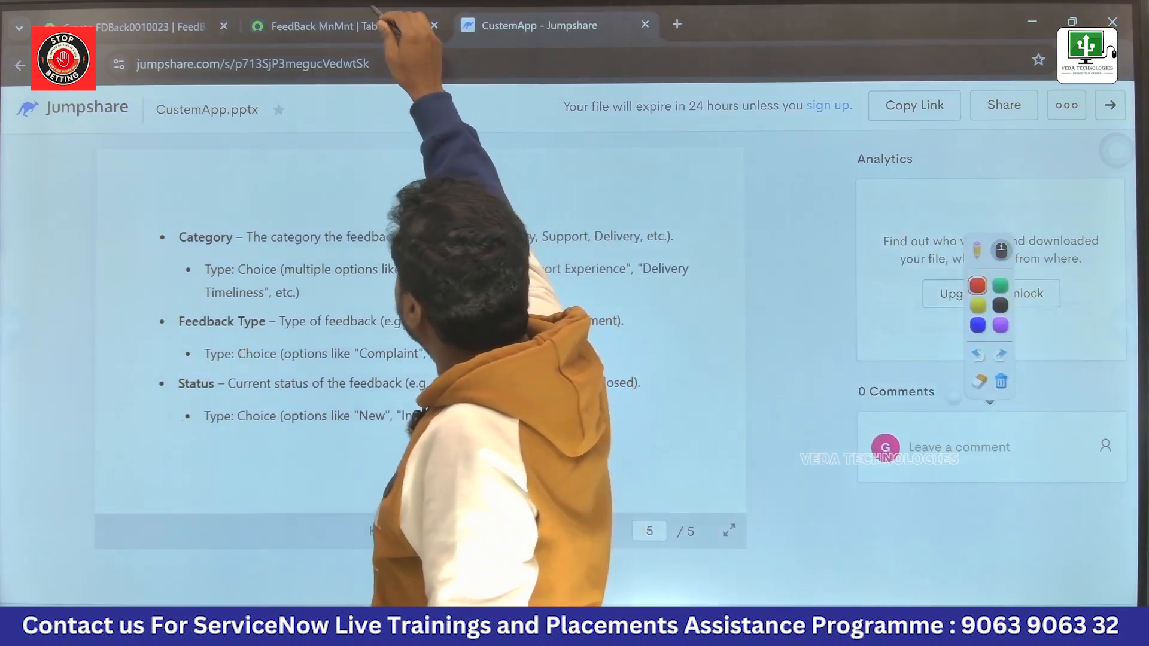
click(401, 25)
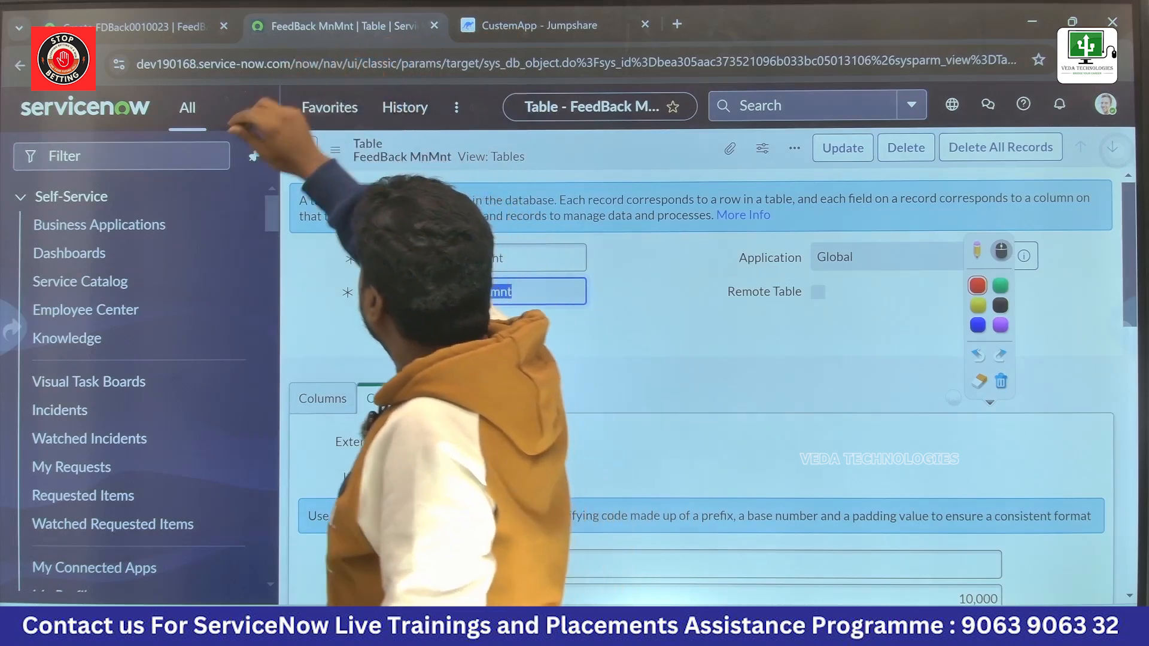
click(197, 27)
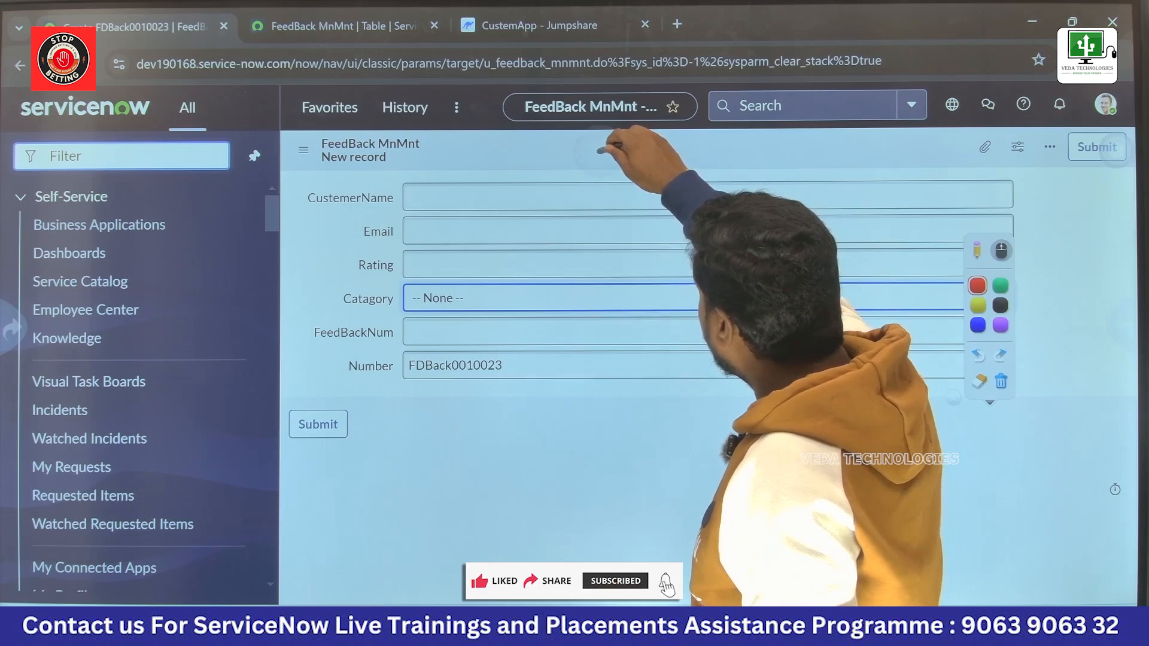
right_click(603, 155)
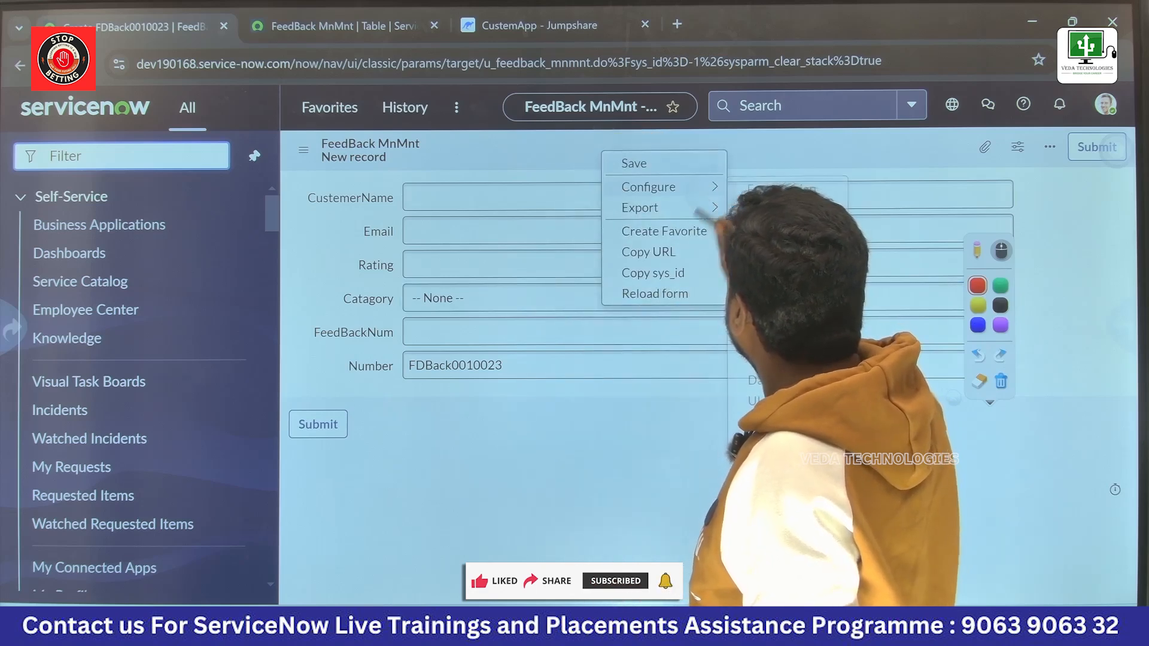
click(648, 187)
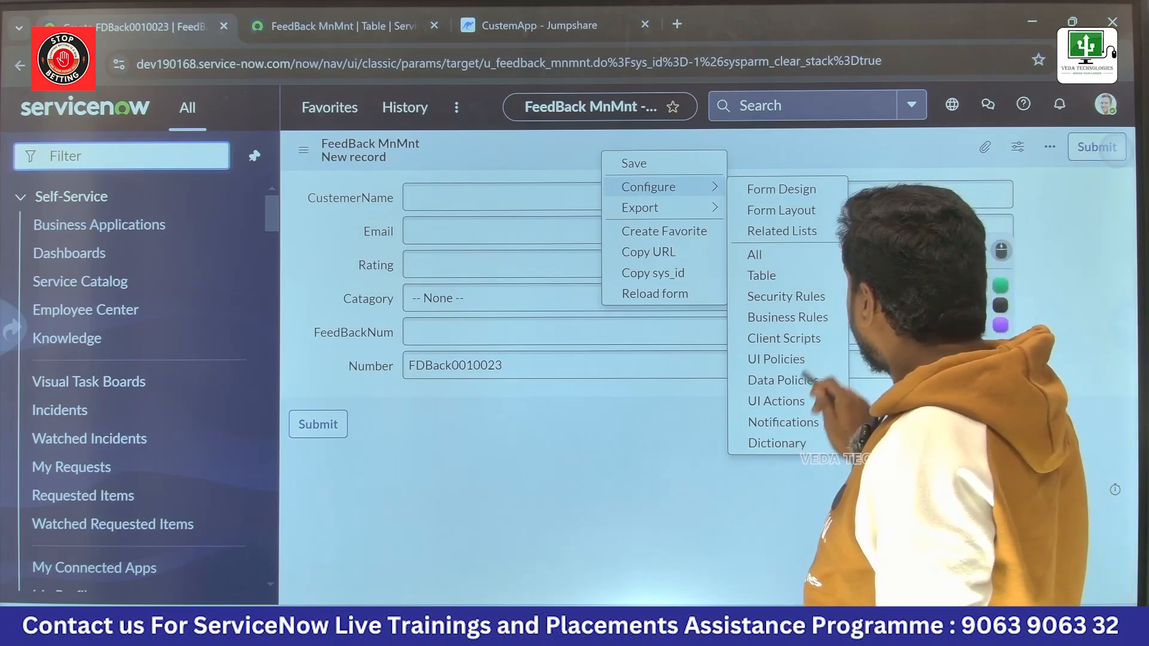
click(788, 443)
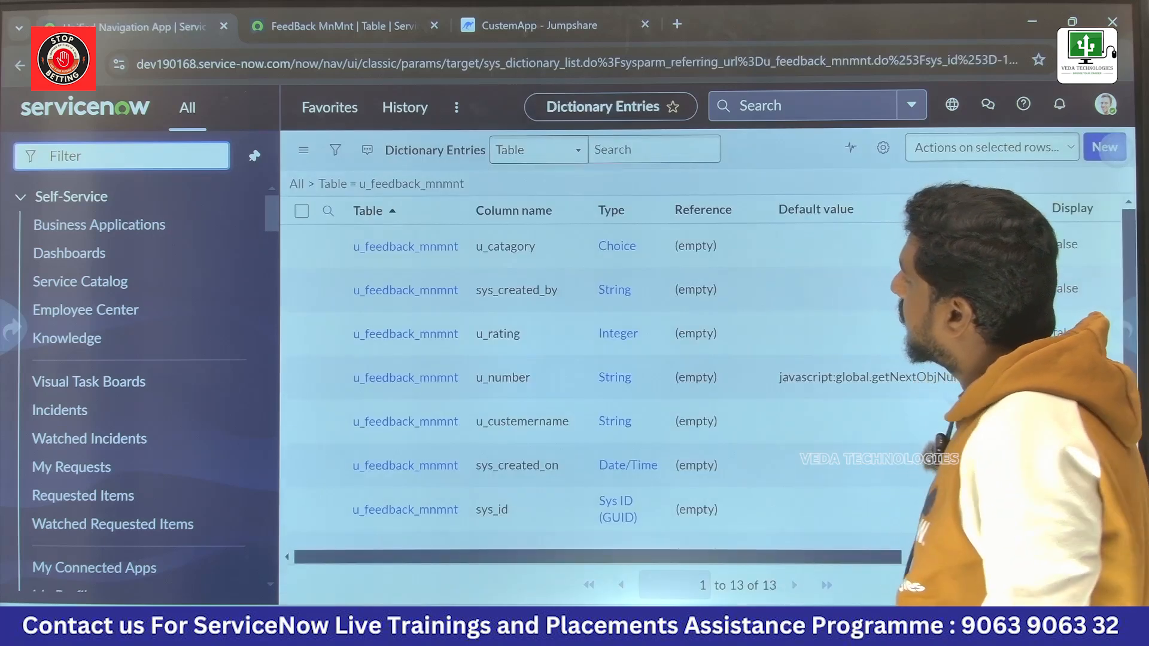
scroll(599, 383, down, 3)
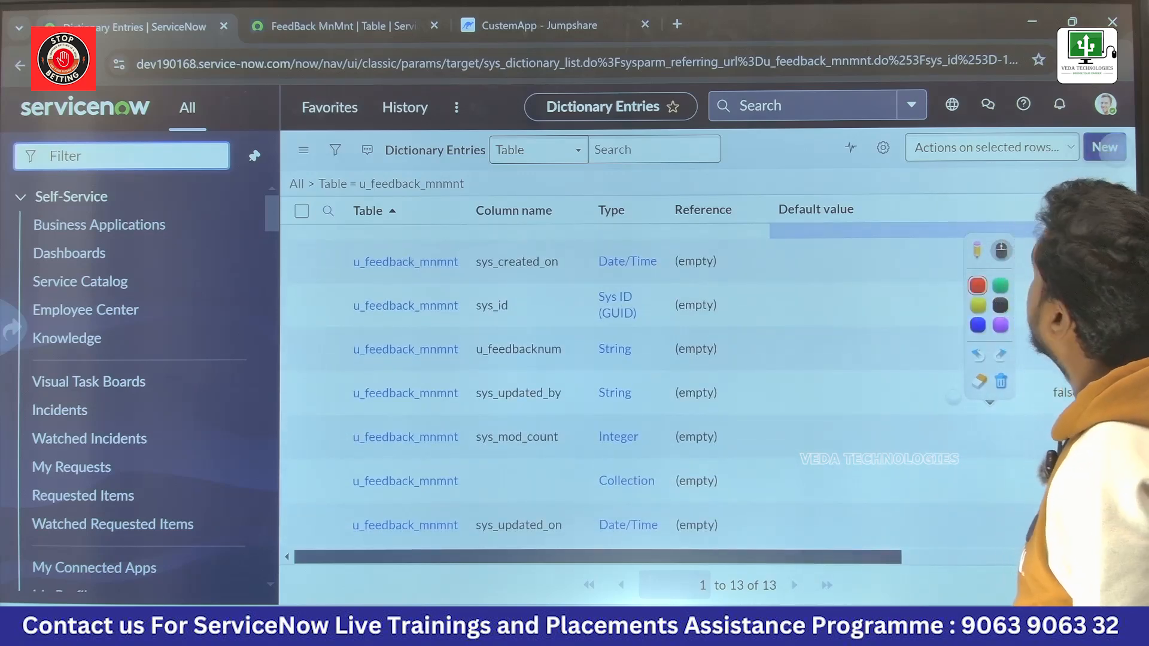
Step: Start a new dictionary entry for the FeedBack MnMnt table and choose List as its field type
click(1104, 147)
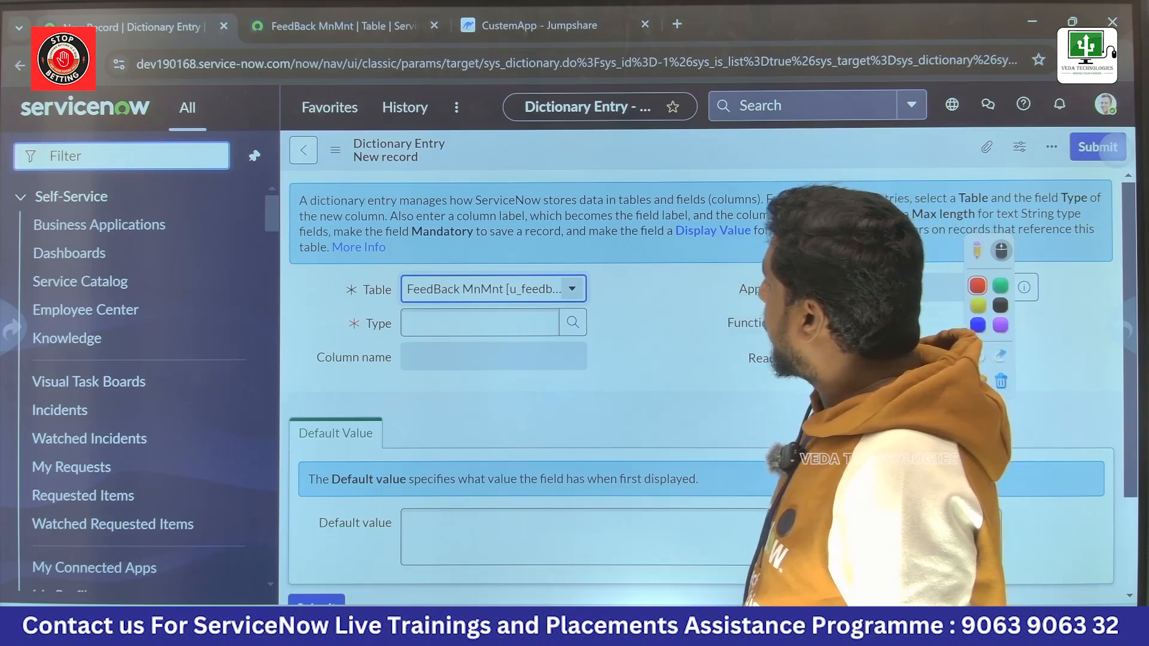
scroll(700, 383, down, 2)
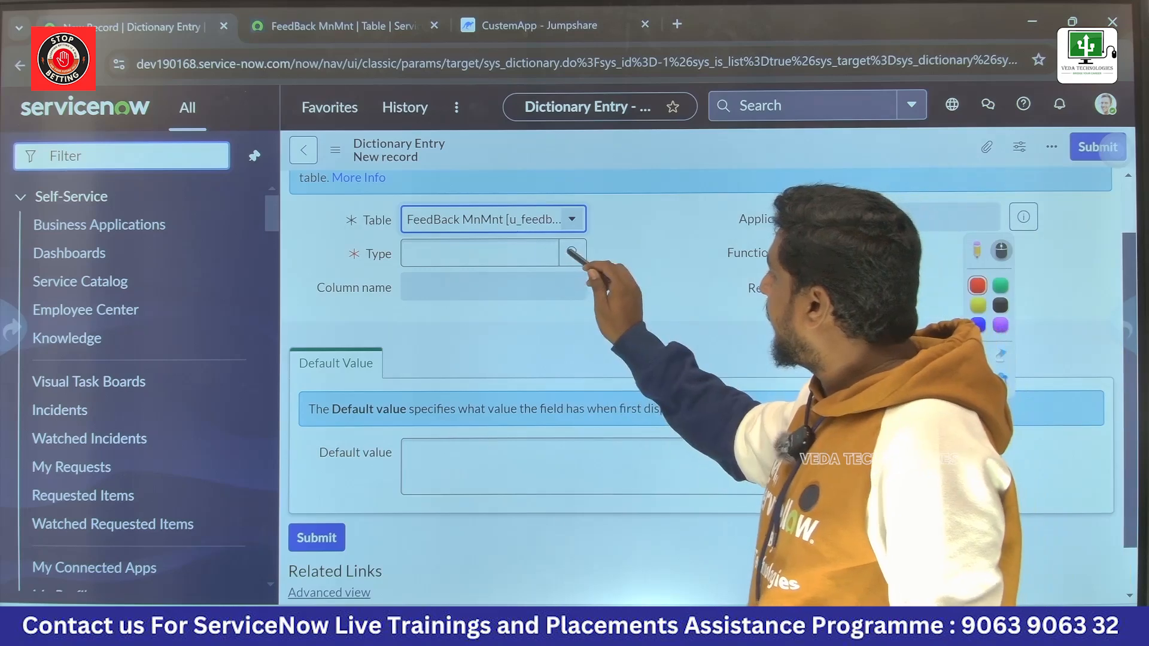
click(572, 252)
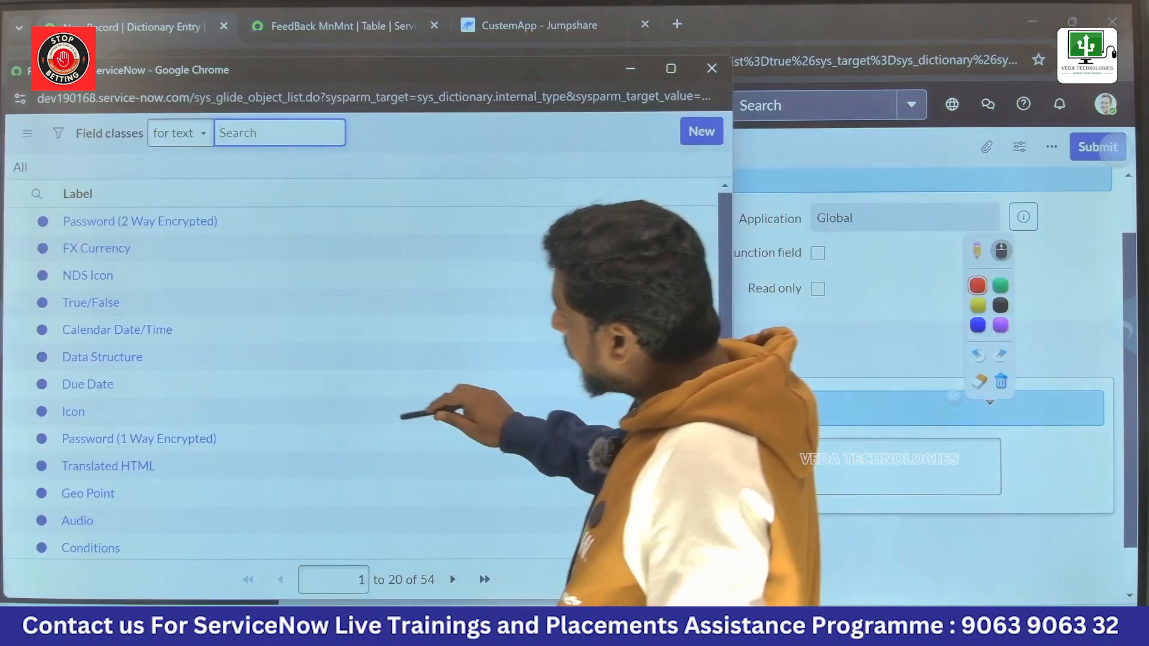
scroll(372, 415, down, 5)
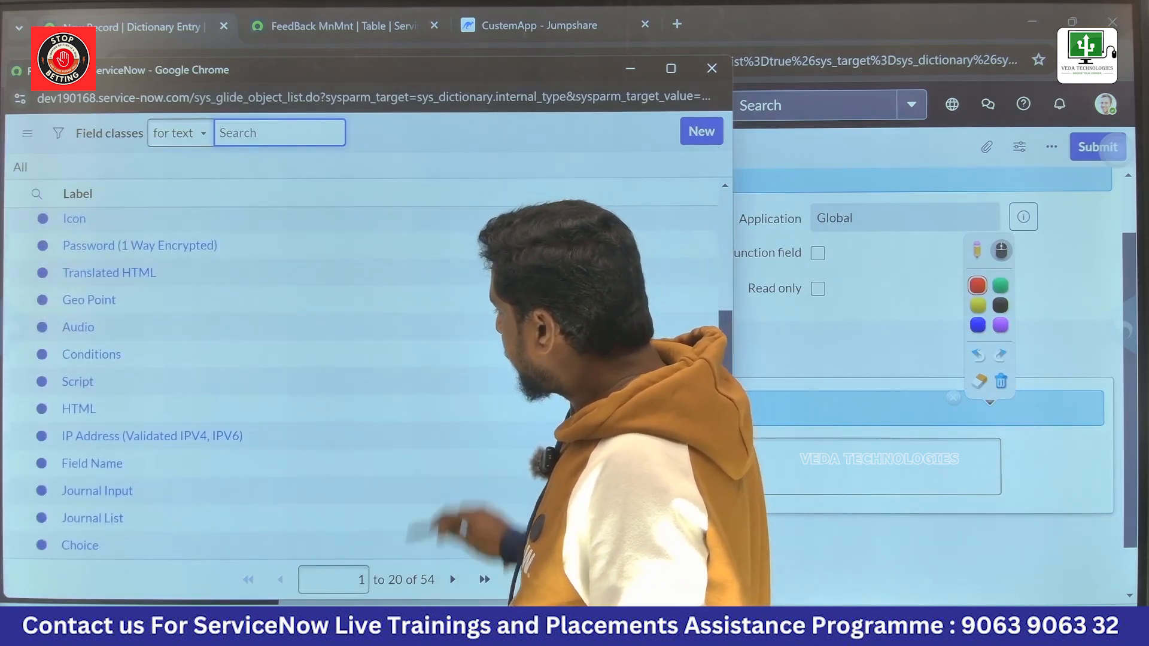
scroll(359, 383, up, 5)
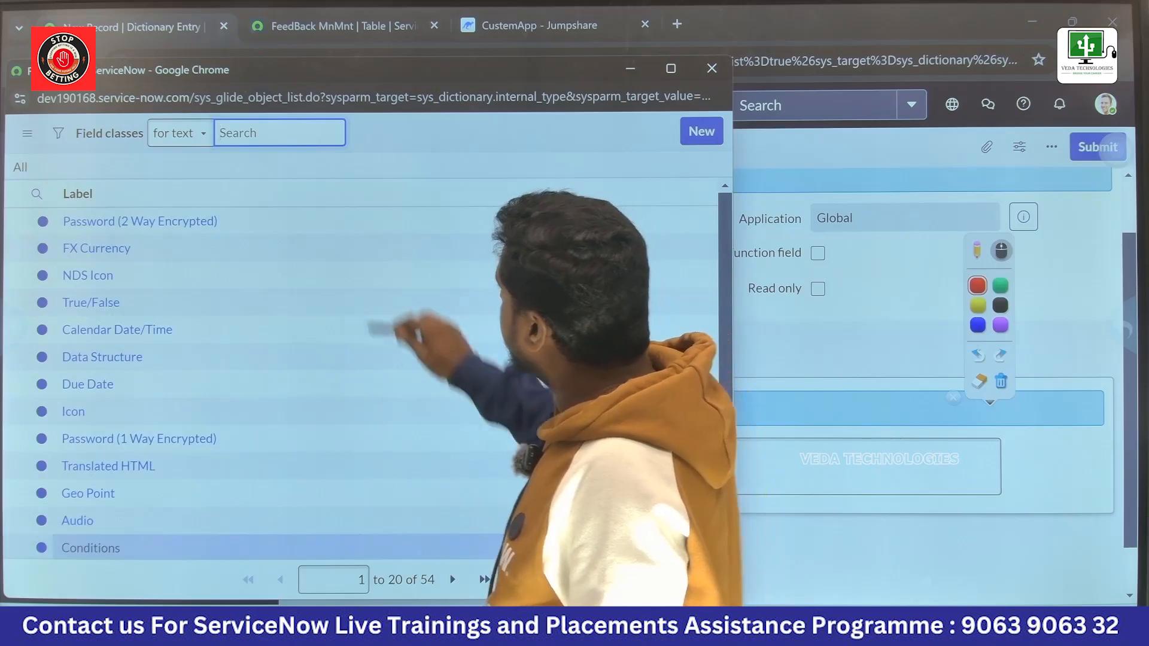
click(452, 579)
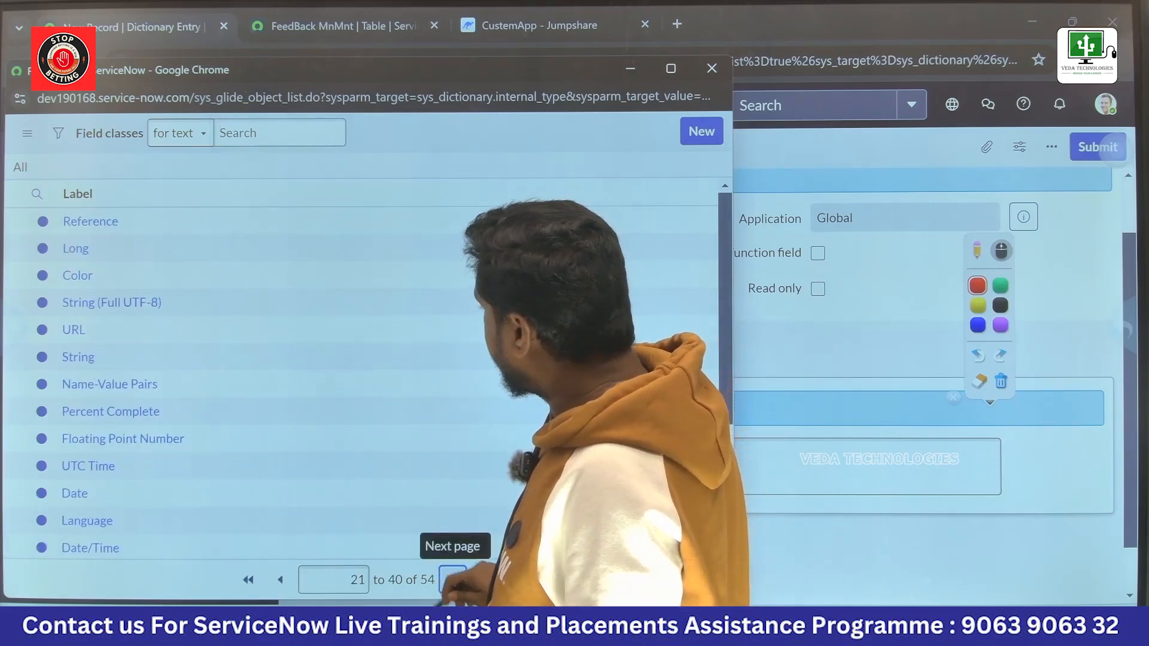
scroll(239, 383, down, 4)
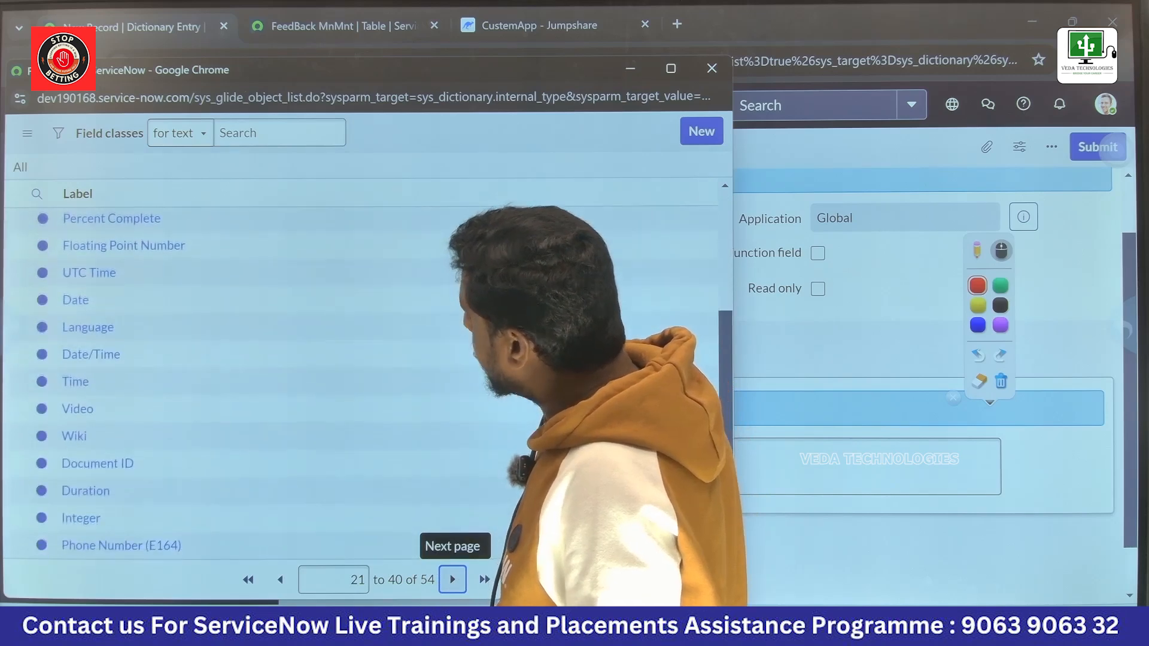
click(452, 579)
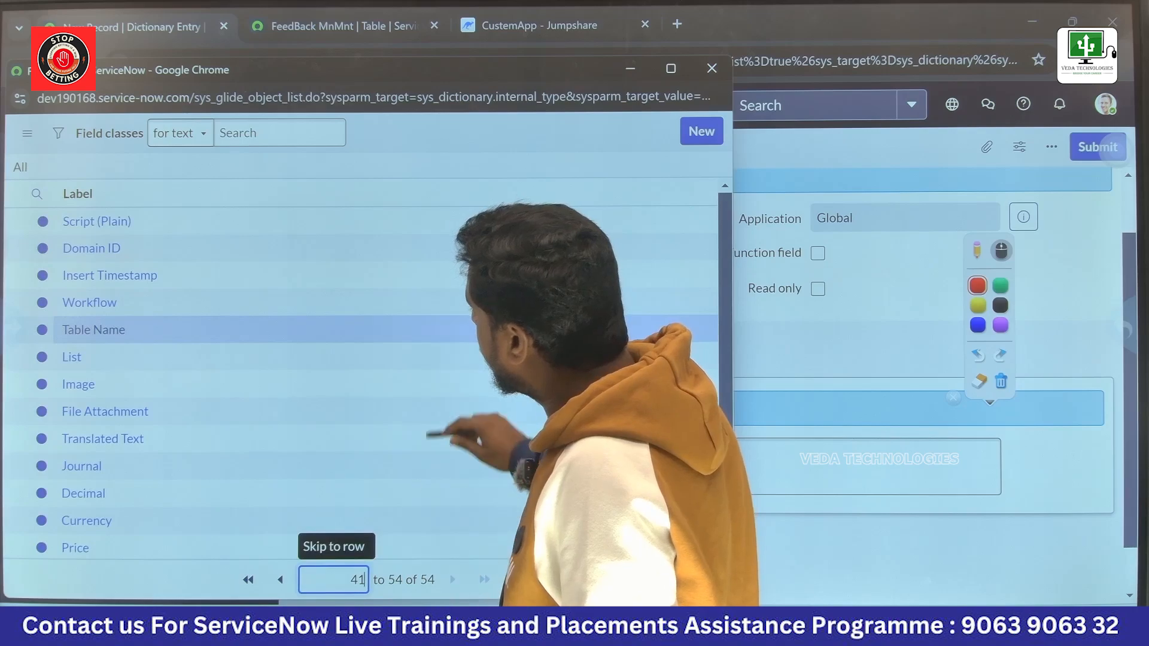
click(94, 330)
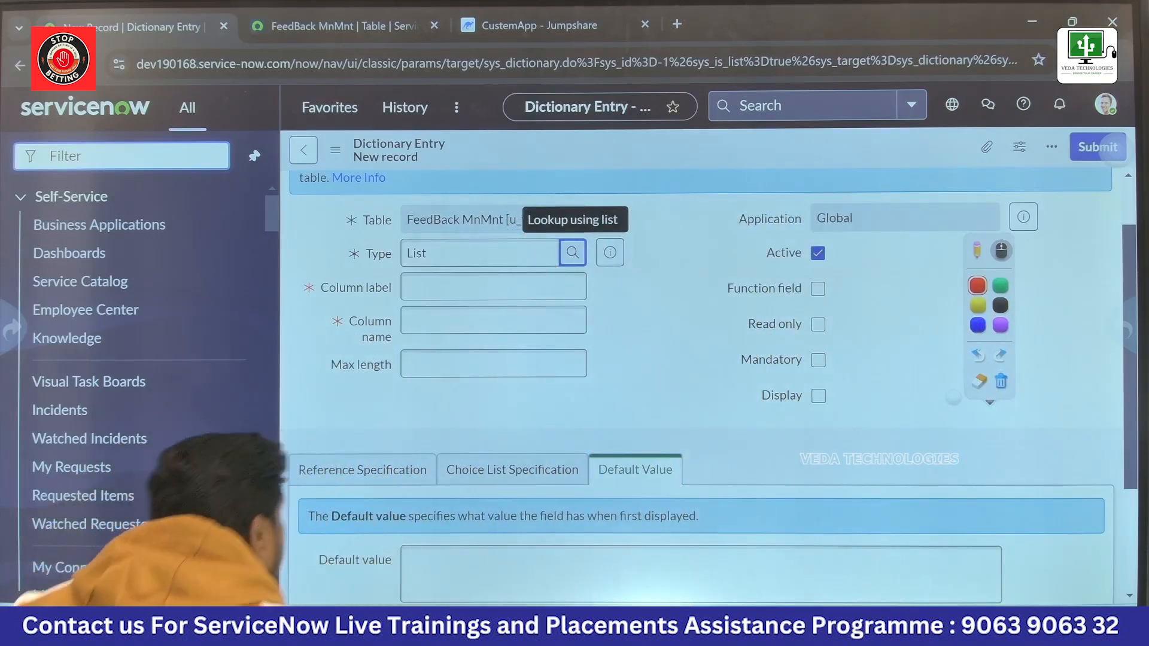
Step: Set the new entry's column label to Supporters and its max length to 50
click(468, 286)
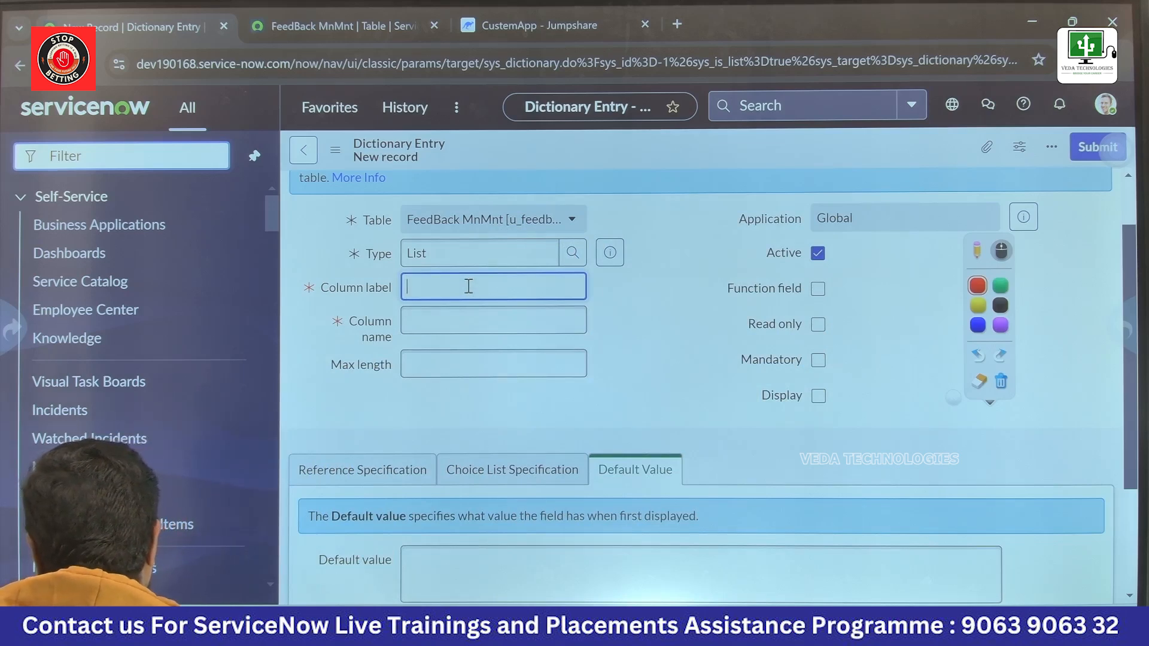
text(Suppoerets)
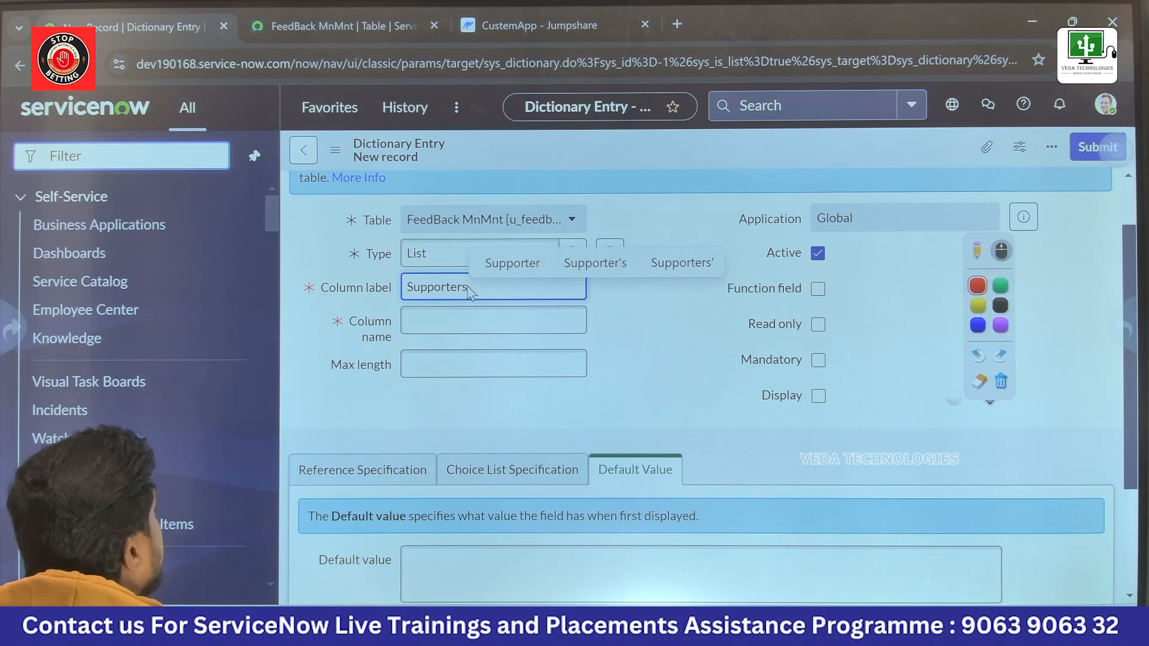
click(442, 370)
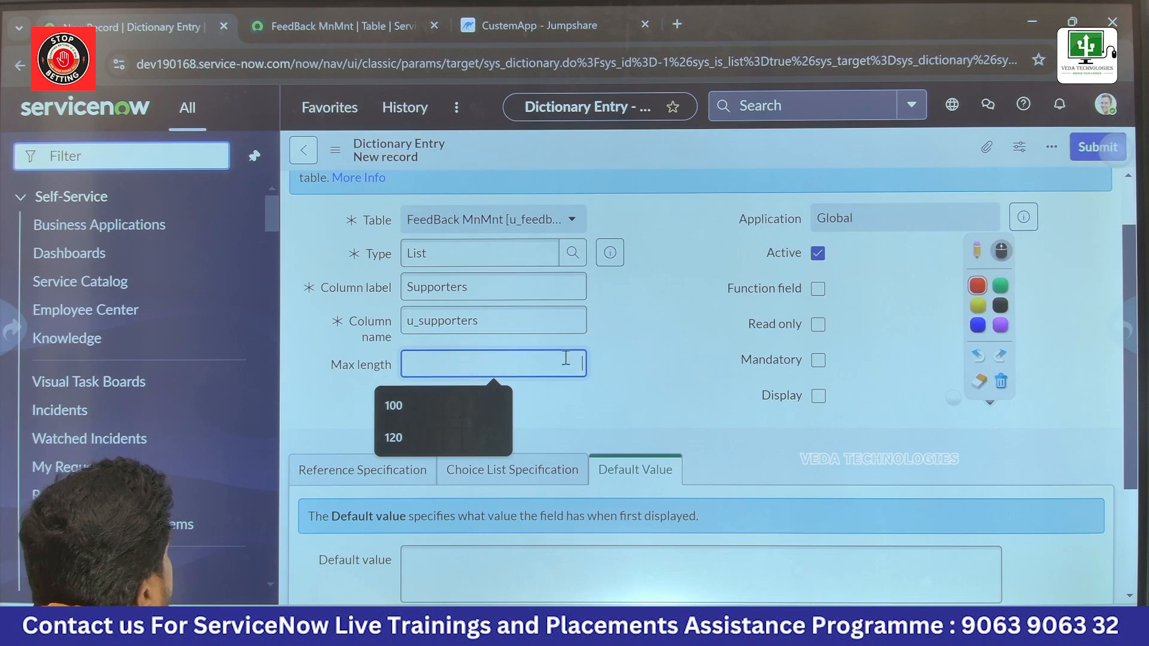
text(50)
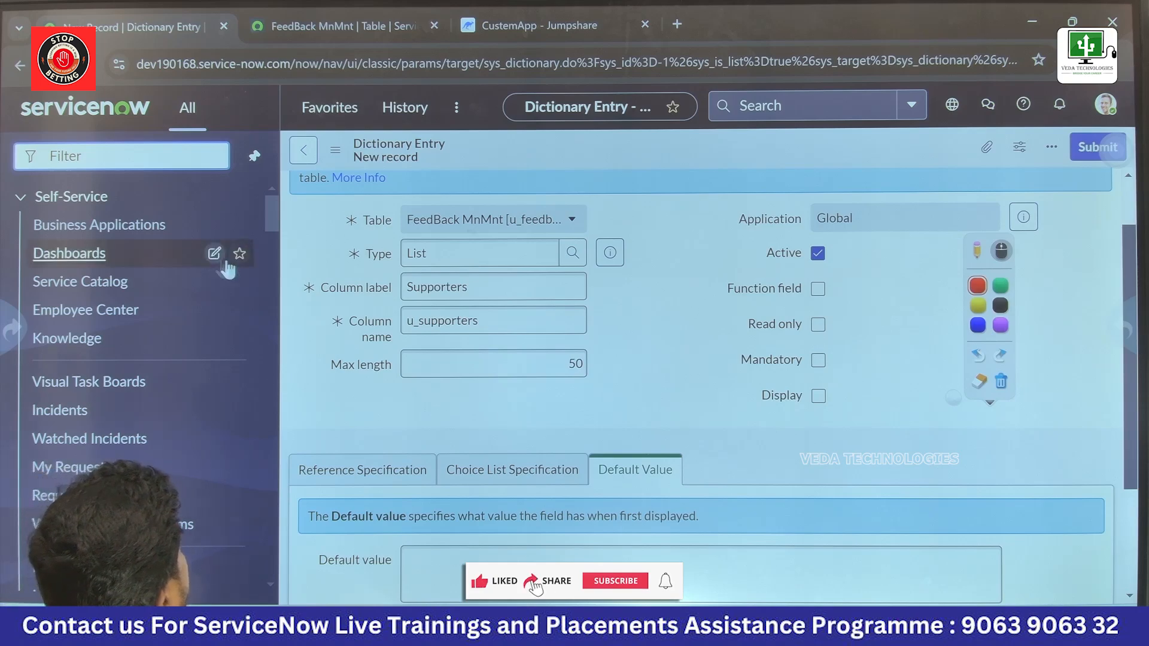
Step: Save the Supporters dictionary entry while keeping its record open
scroll(405, 452, down, 3)
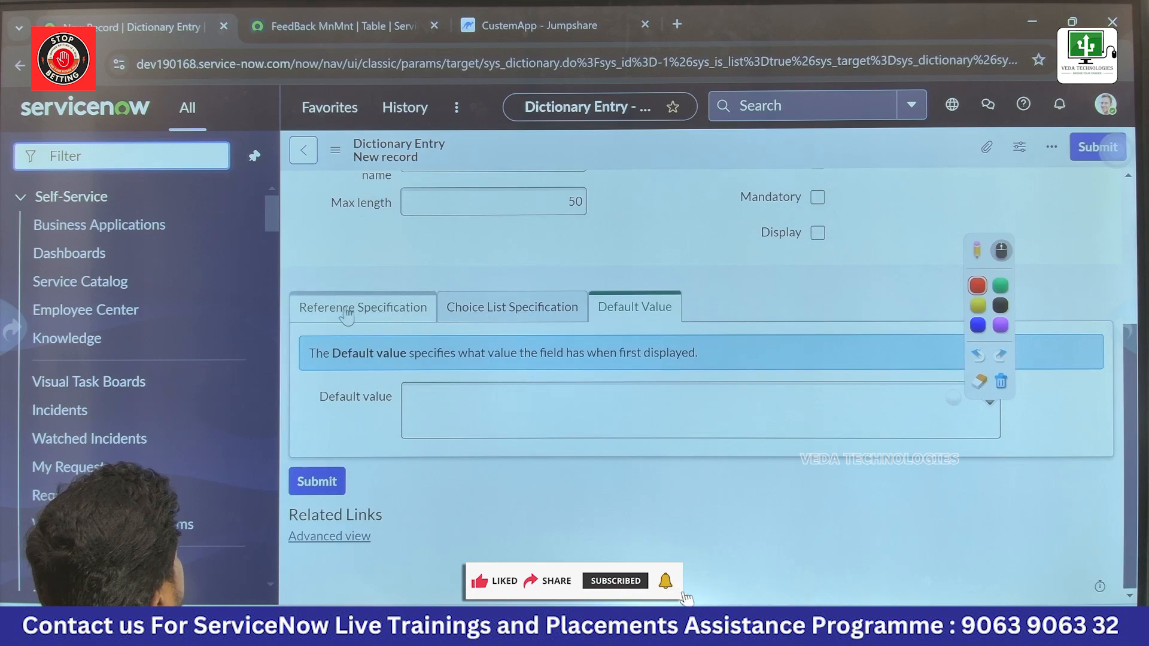
scroll(454, 288, up, 3)
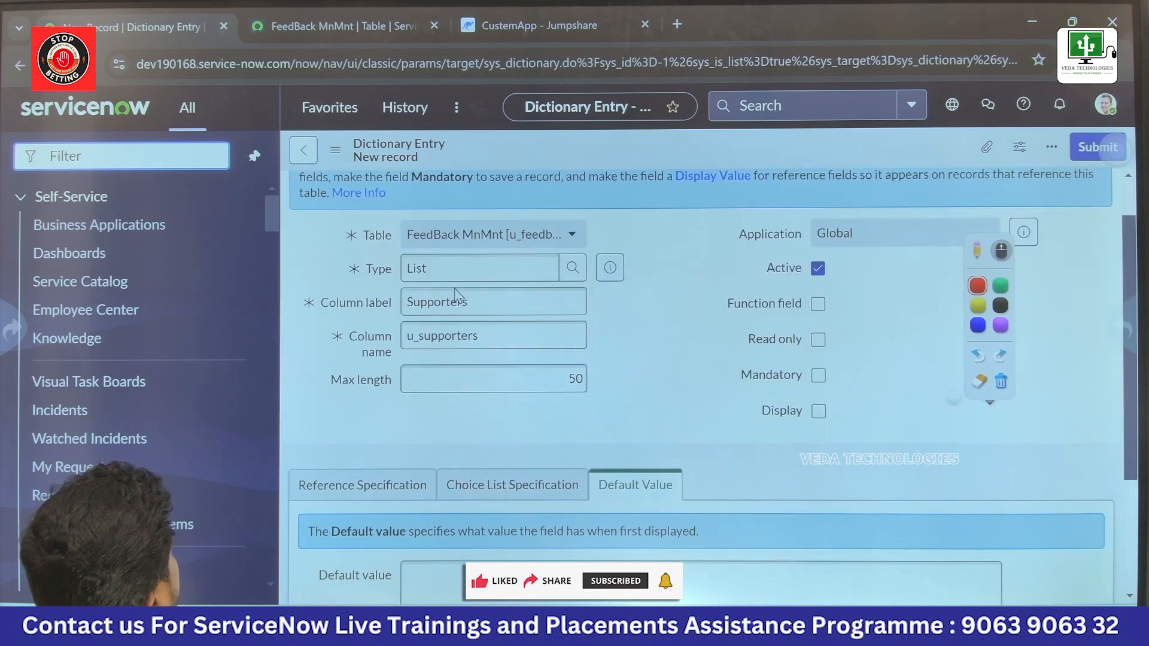
right_click(523, 157)
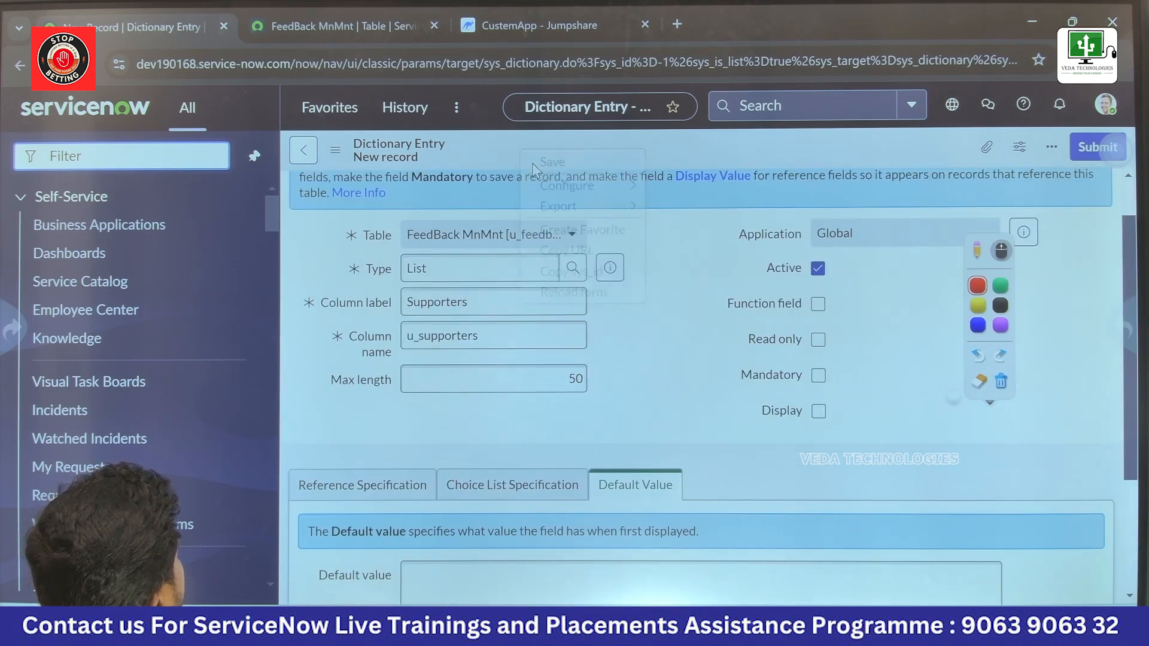
click(534, 164)
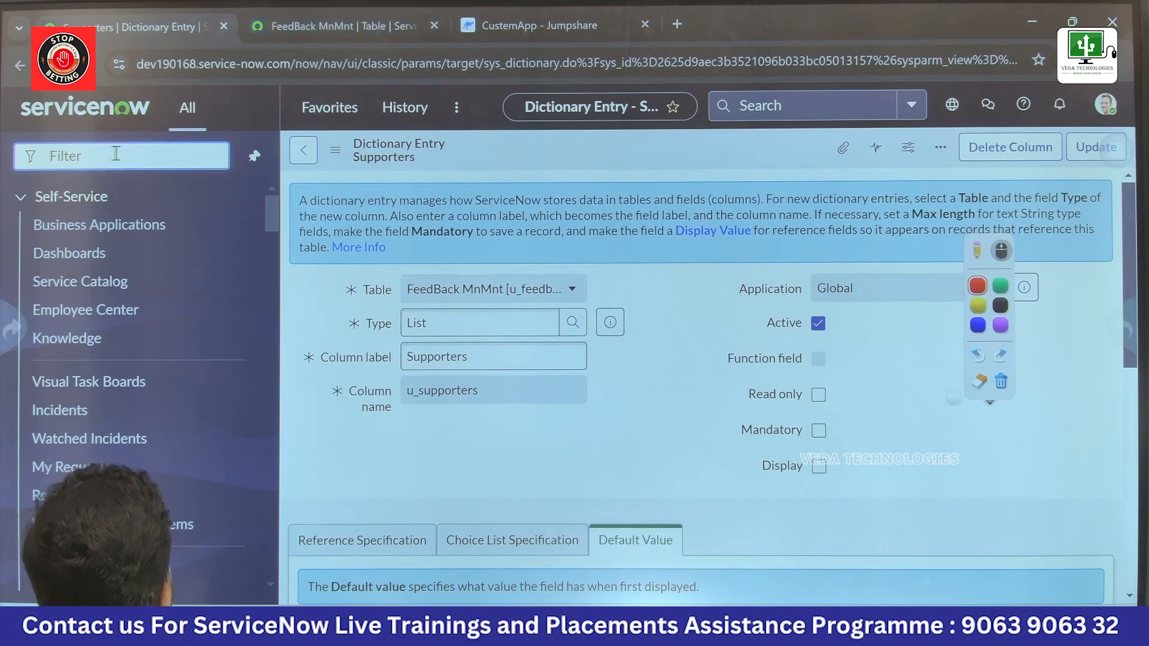
Step: Duplicate the browser tab and open a new FeedBack MnMnt record there through the navigator with u_feedback_mnmnt.form
right_click(149, 33)
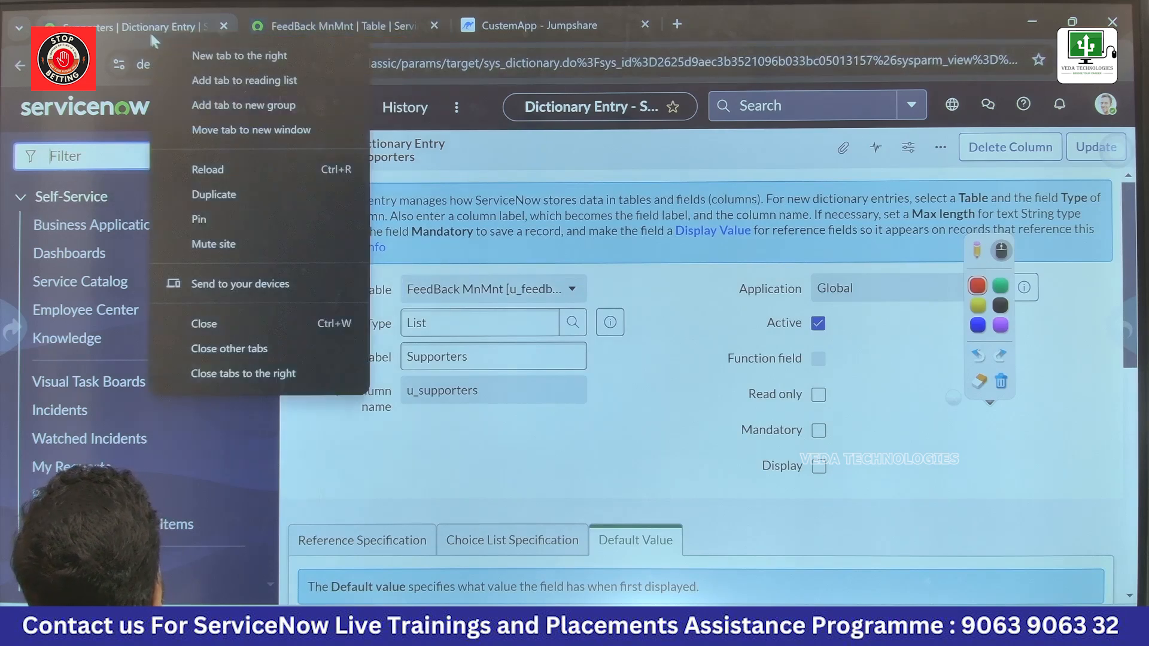
click(231, 192)
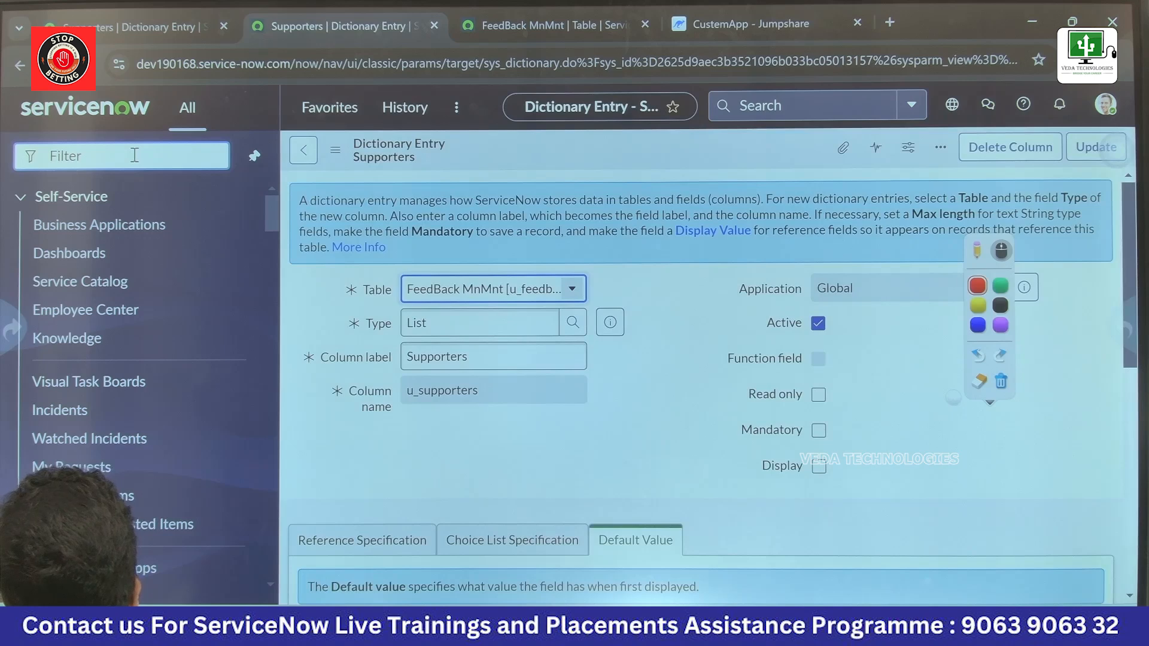
text(u_feedback_mnmnt)
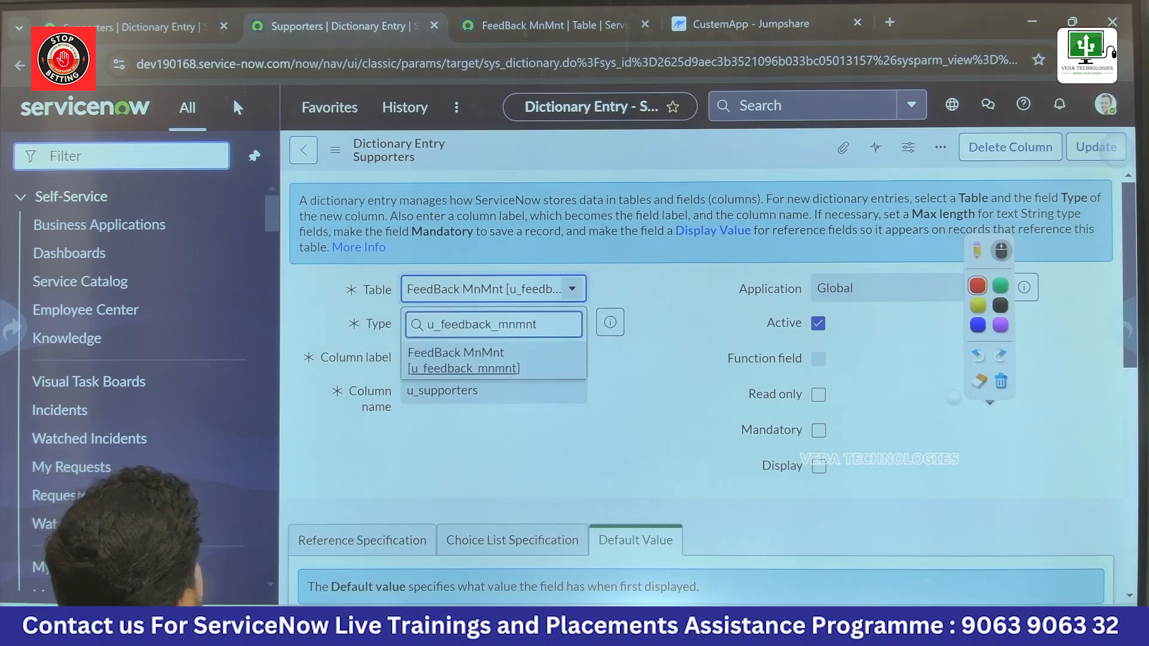
key(Return)
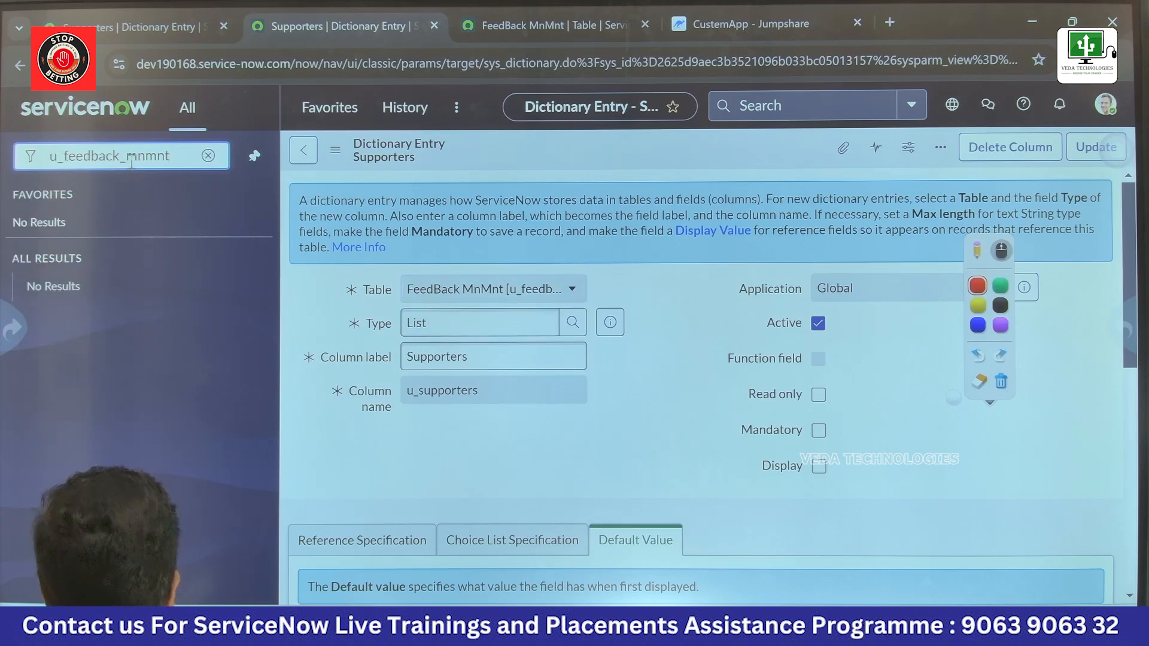
text(rm)
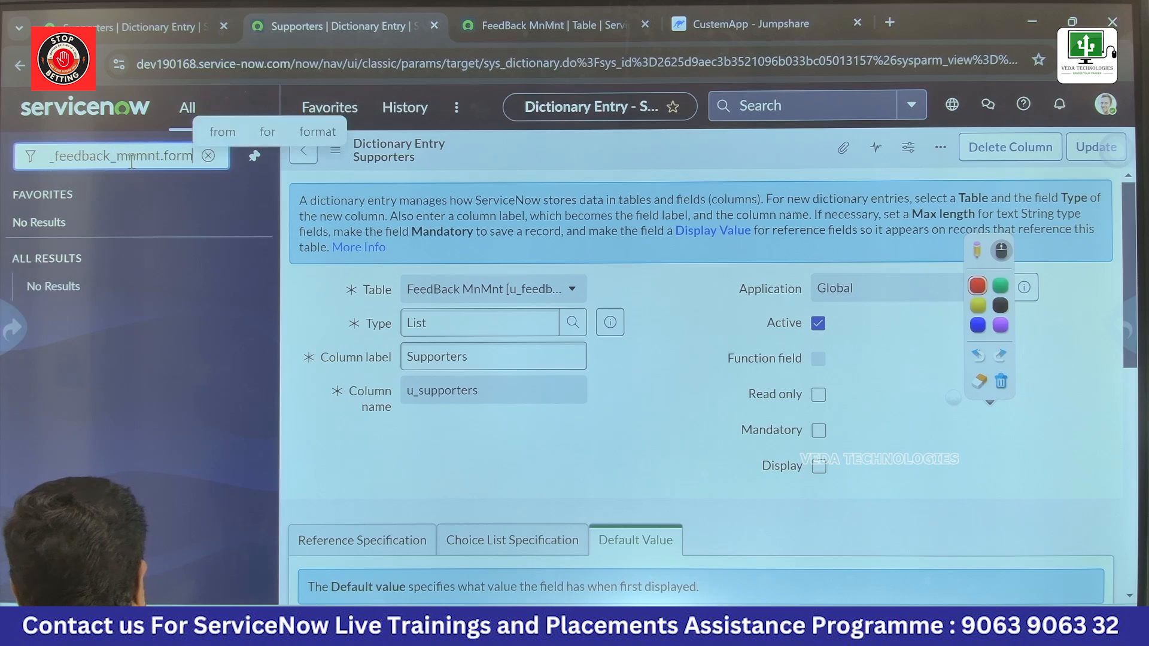
key(Return)
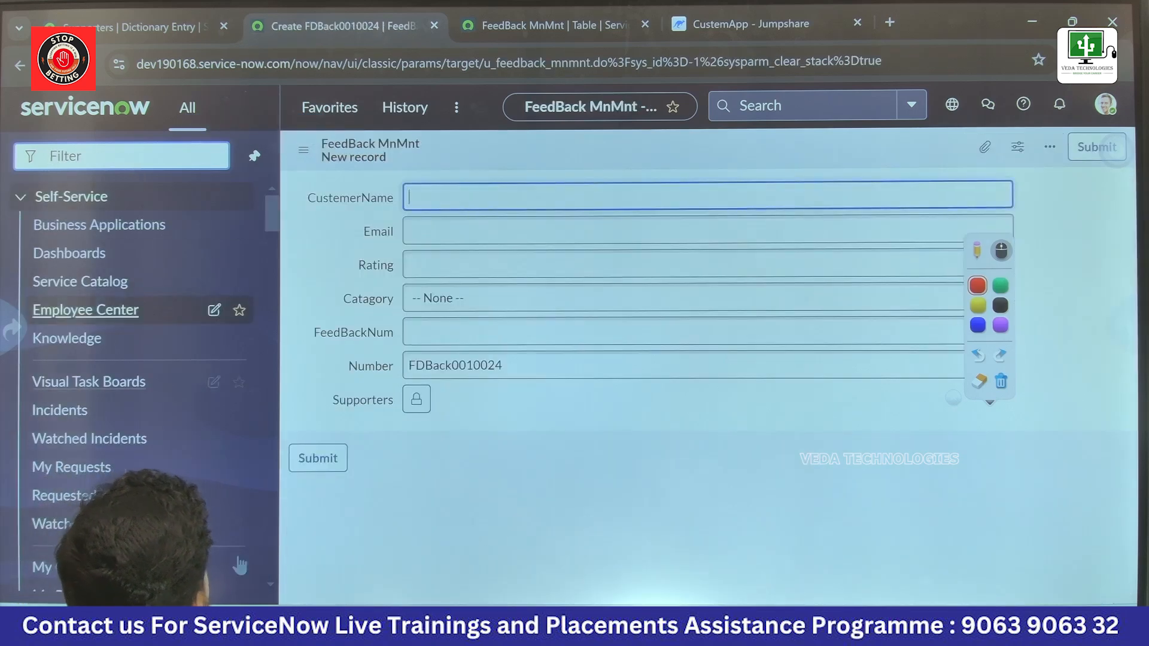
Step: Unlock the Supporters field on the new FeedBack MnMnt record and examine its list and selection choices
click(416, 400)
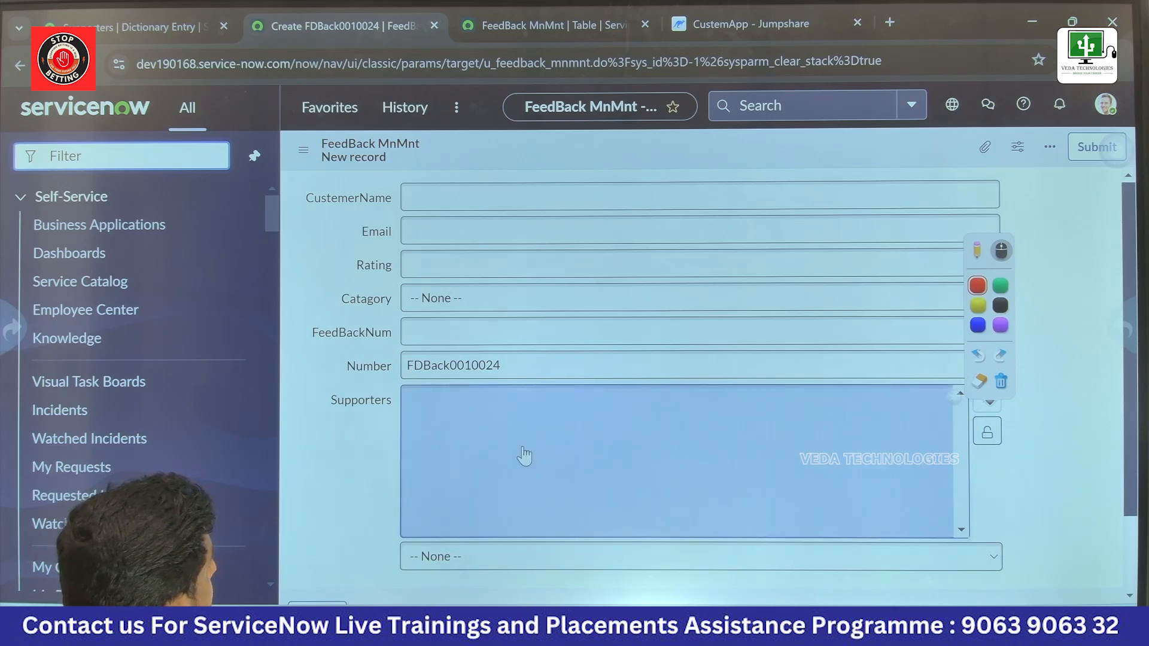
click(524, 455)
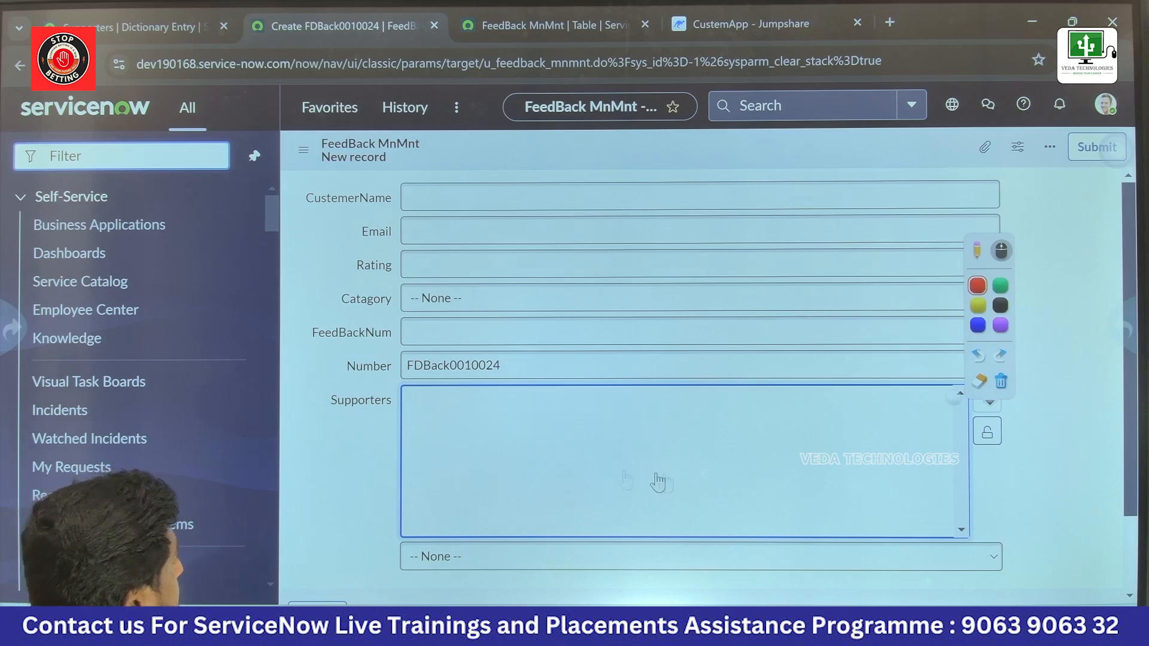
click(574, 565)
click(465, 564)
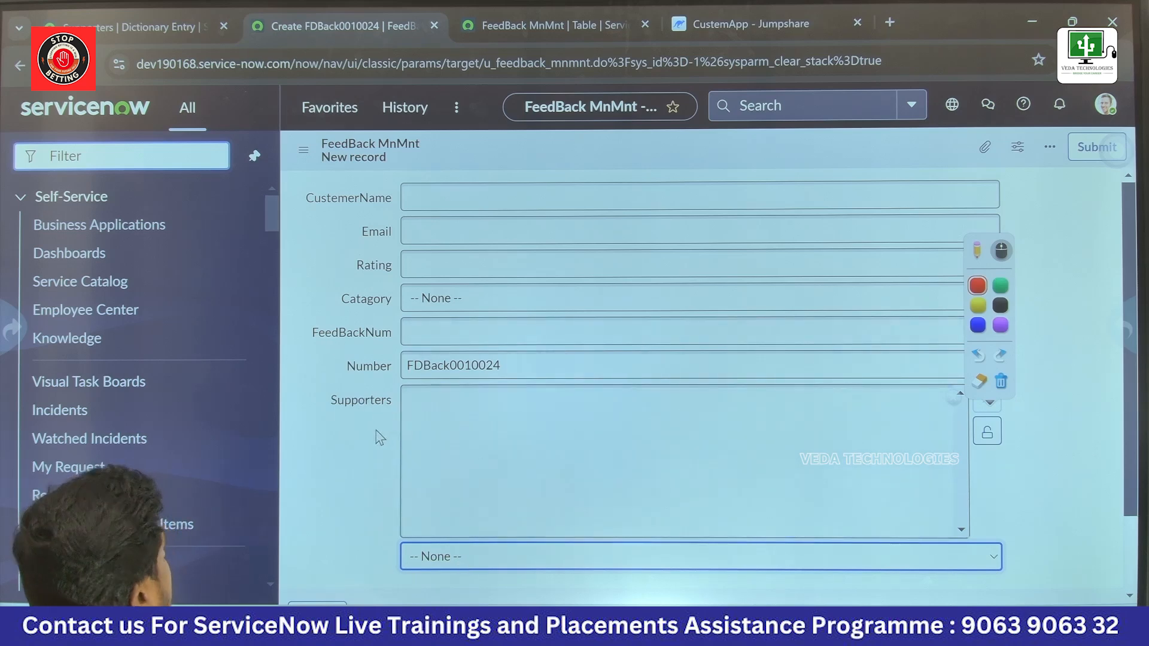
Step: Return to the Supporters dictionary entry, set its reference specification to the User table and update the entry
click(132, 30)
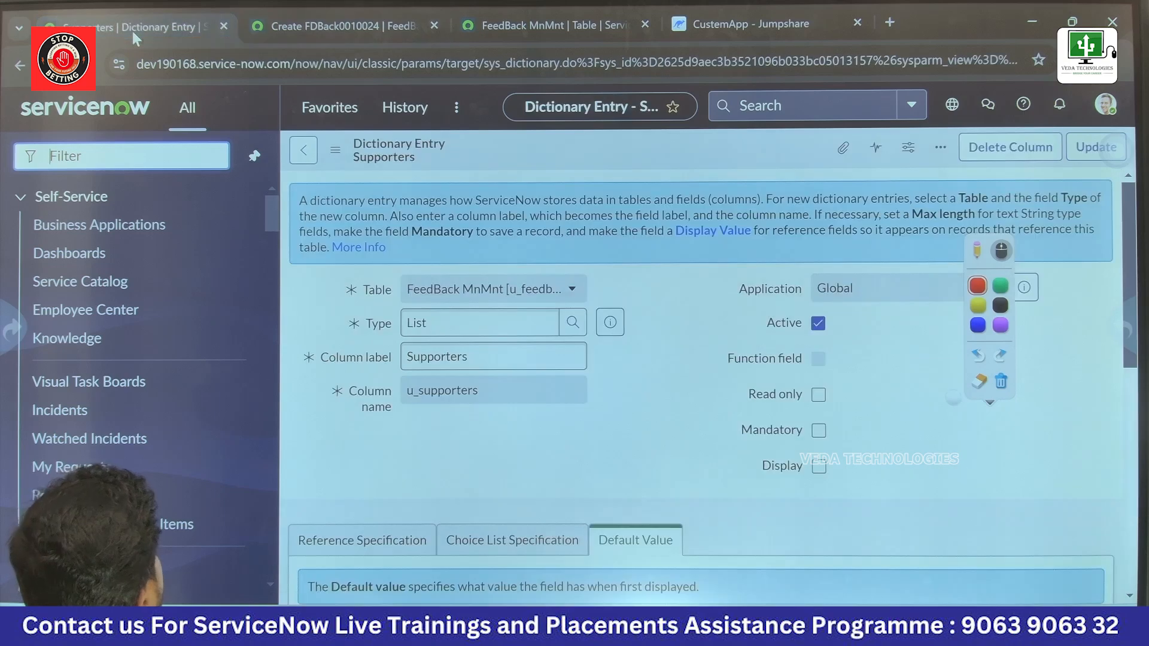
scroll(371, 419, down, 2)
click(371, 454)
scroll(371, 457, down, 3)
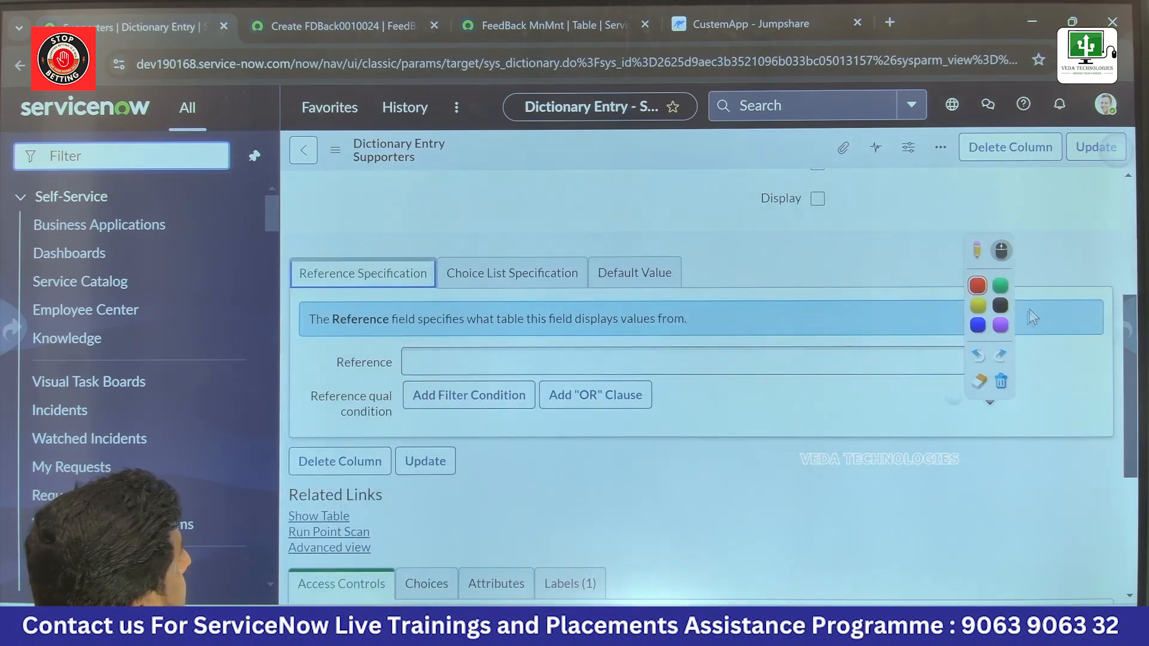
click(901, 366)
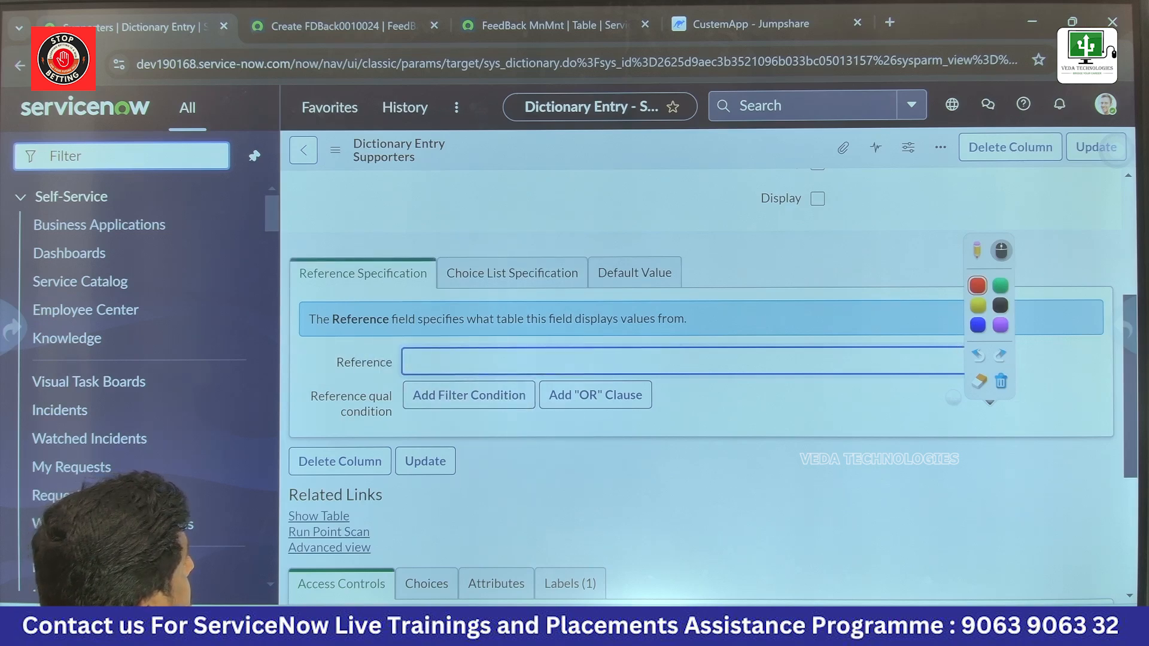
click(989, 361)
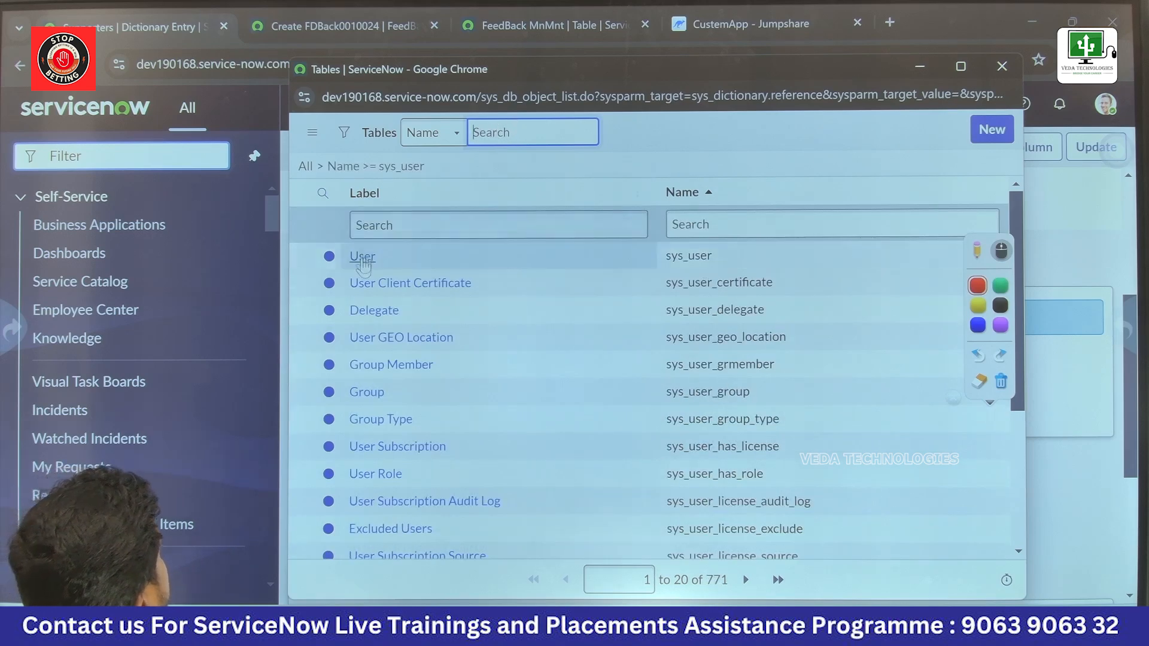
click(362, 256)
click(591, 404)
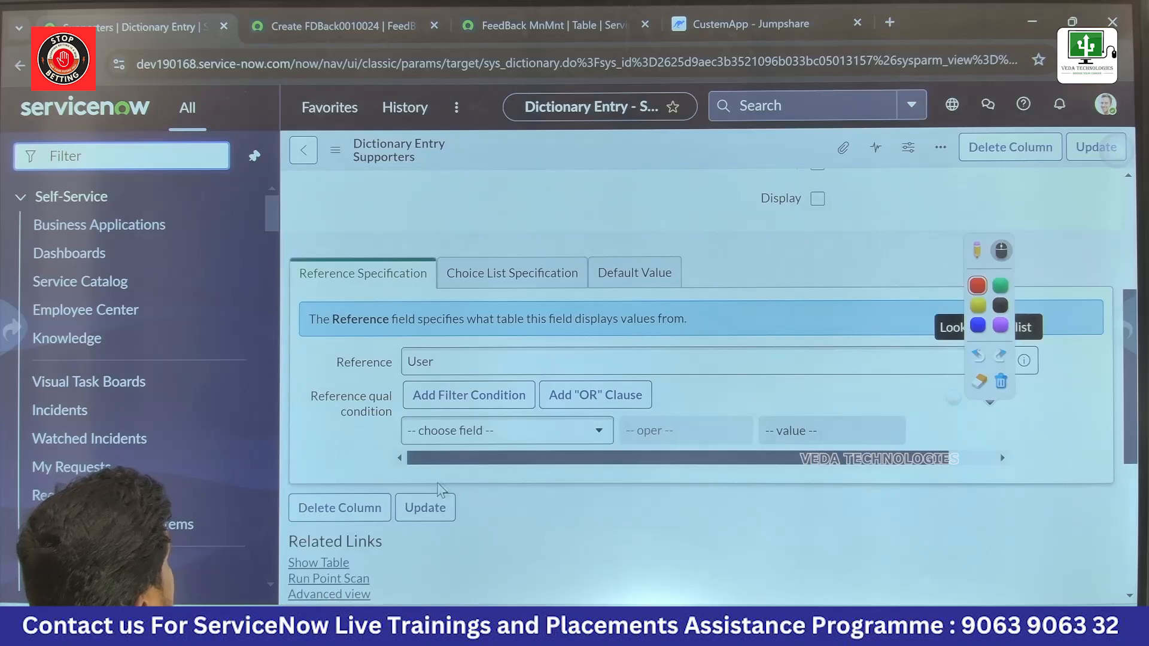
click(426, 509)
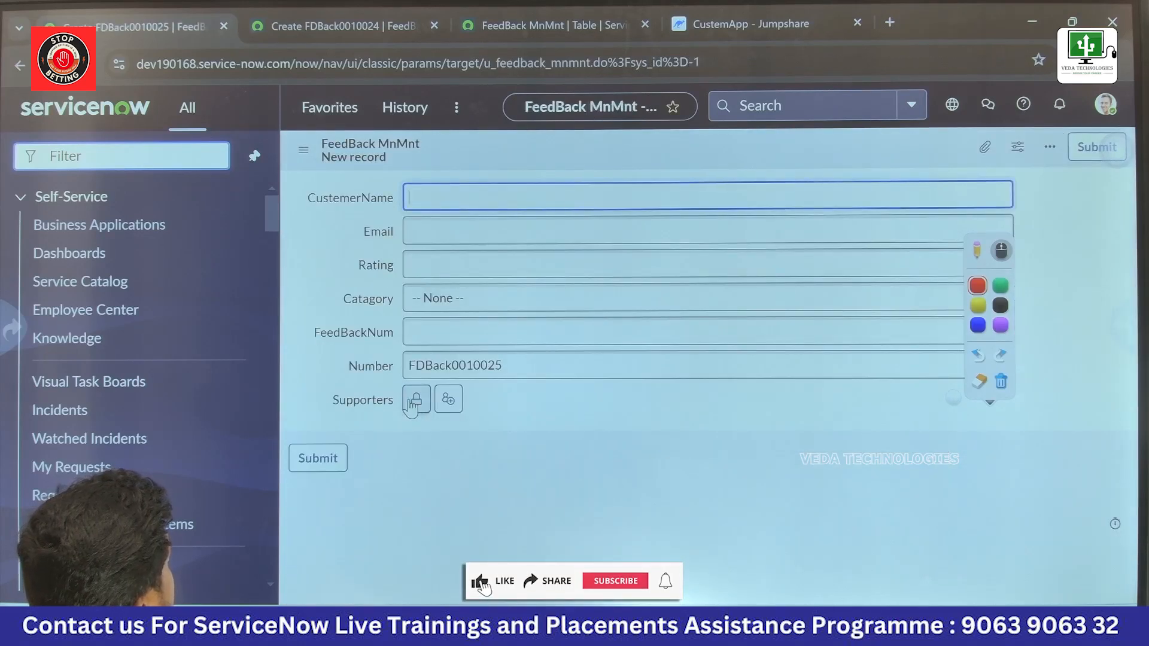
Step: Unlock Supporters on the new FeedBack MnMnt record, add three users from the user lookup and lock the field
click(414, 400)
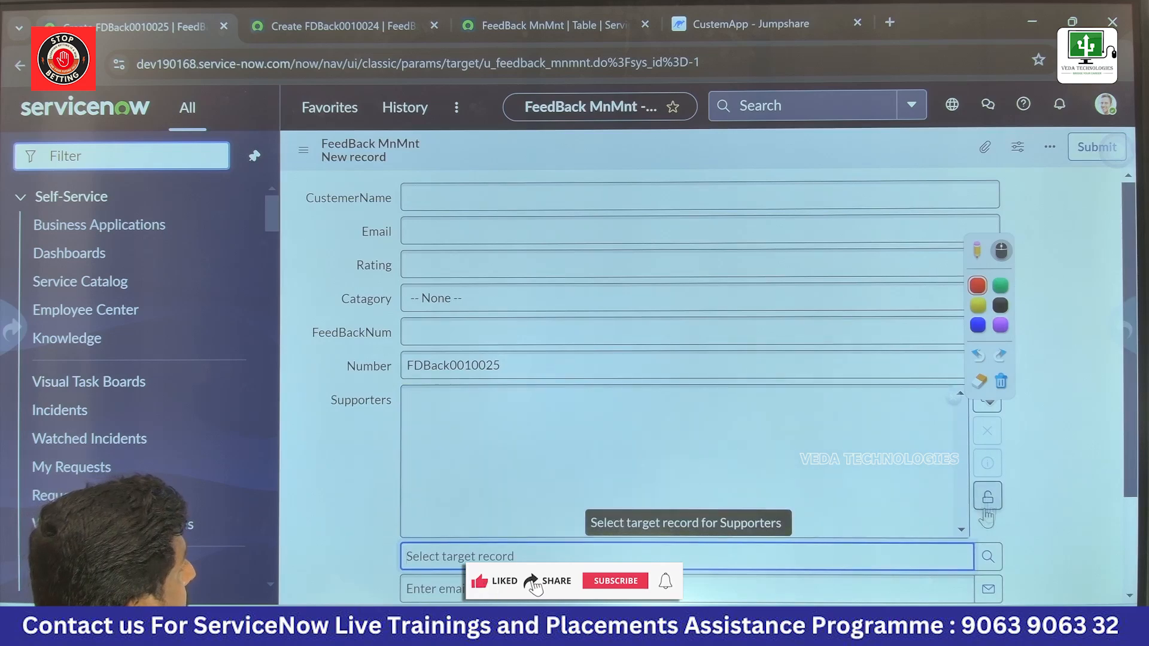
click(985, 562)
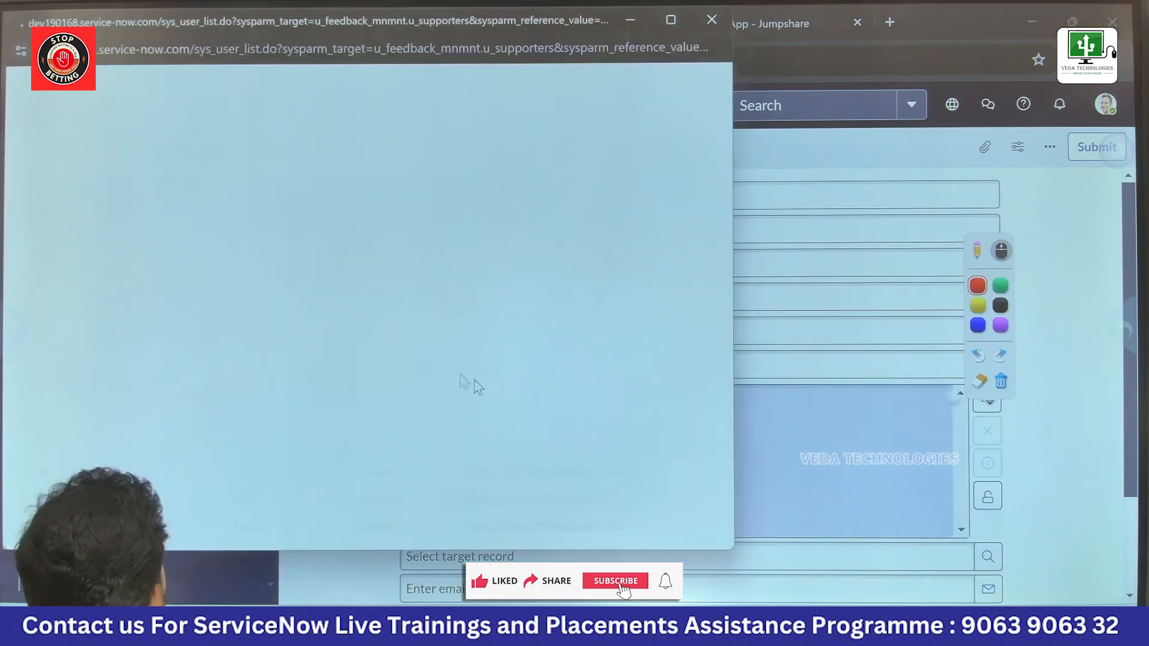
click(100, 177)
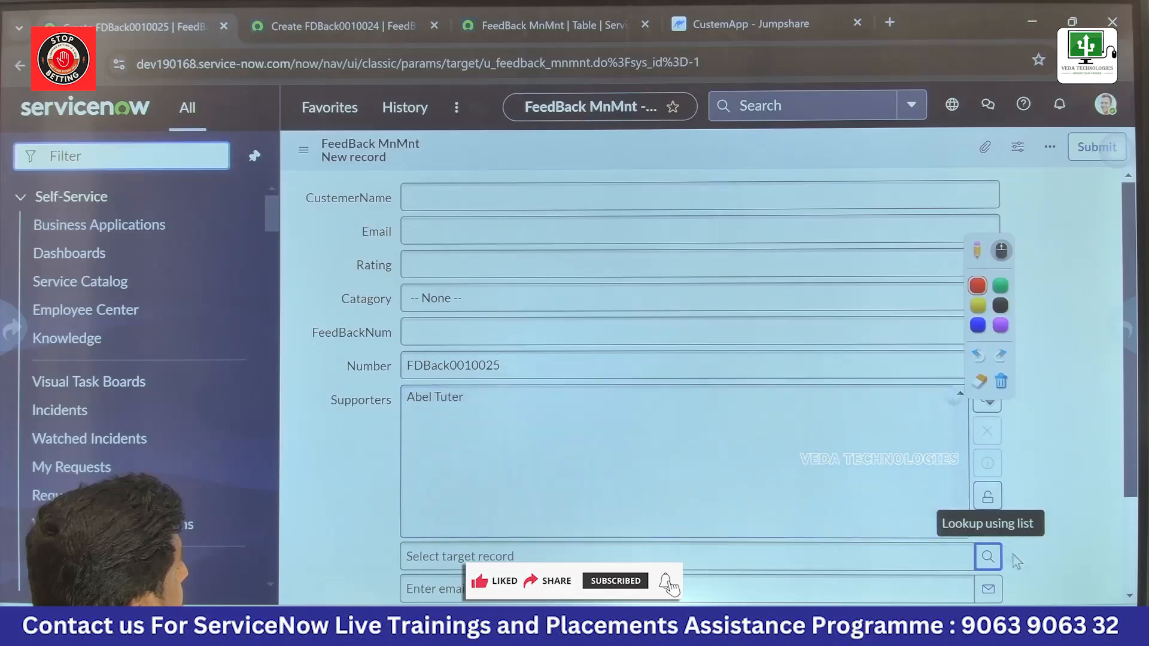
click(987, 556)
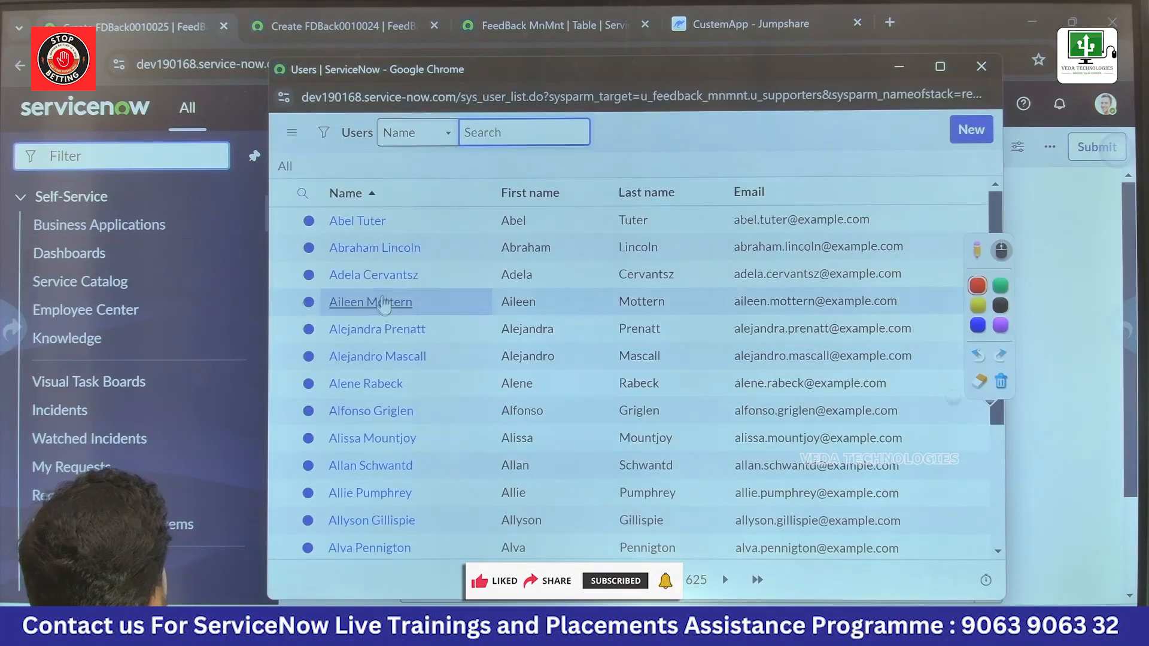
click(370, 275)
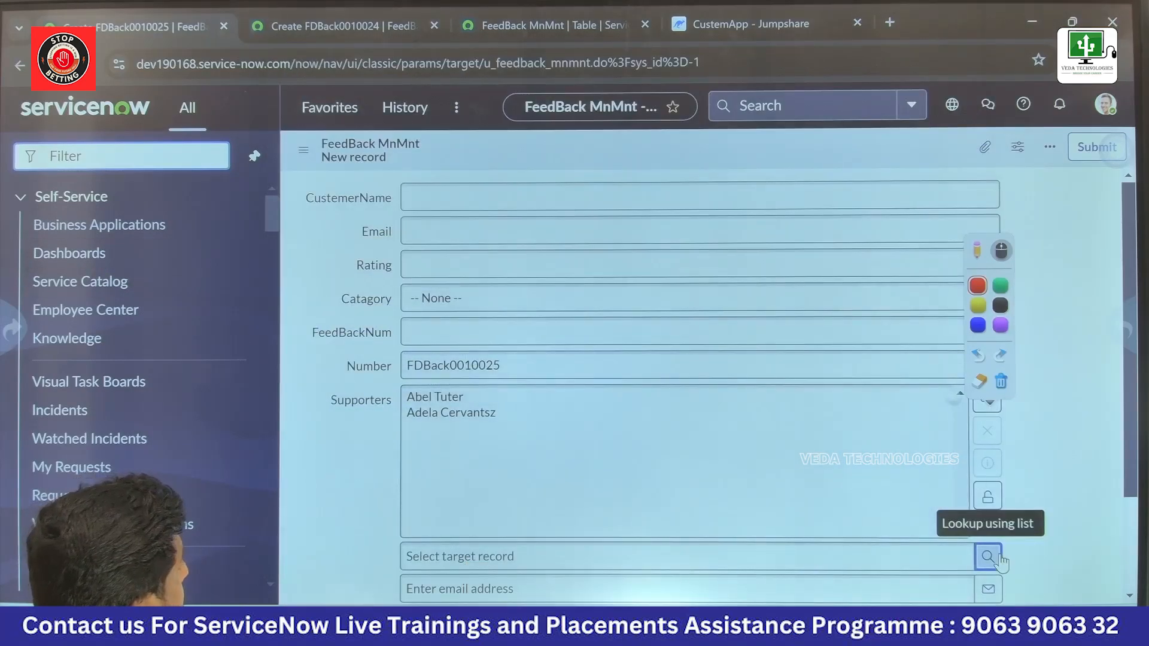
click(987, 556)
click(380, 299)
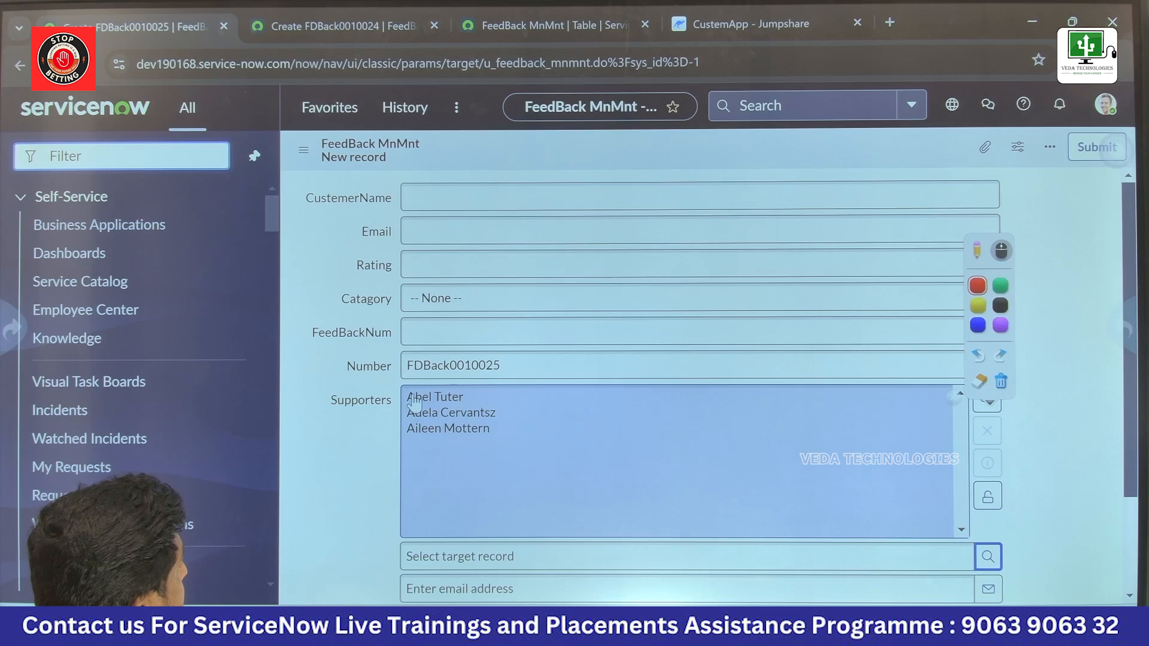
click(986, 496)
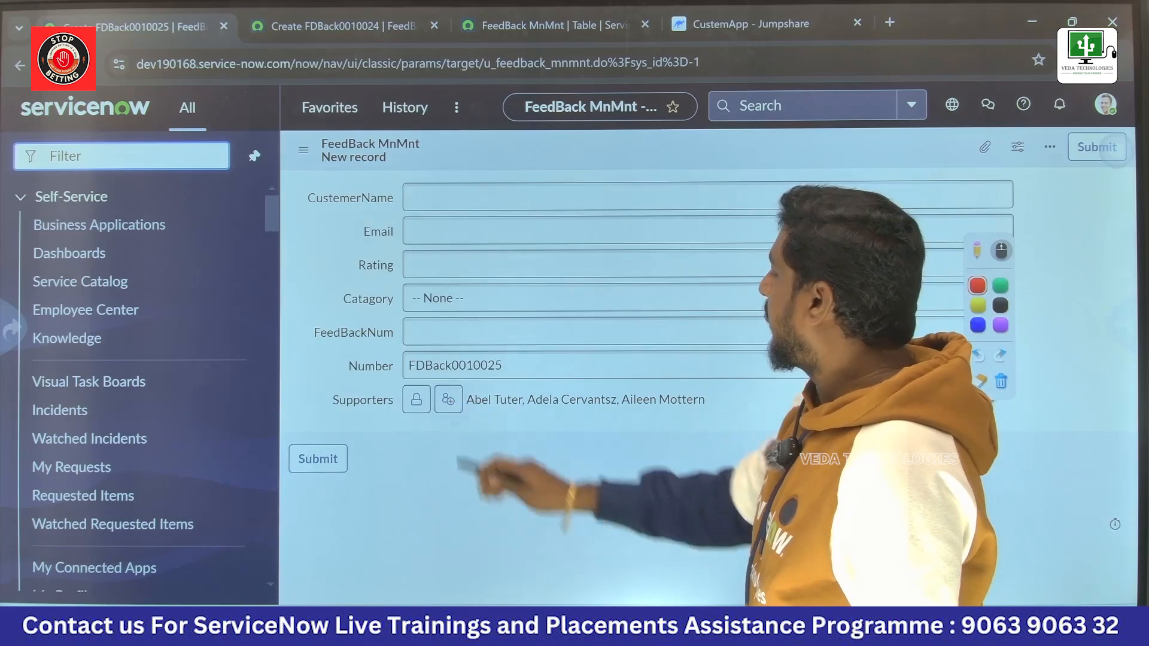
Step: Add the current user to Supporters, pick one more user from the lookup and lock the field again
click(448, 399)
click(416, 399)
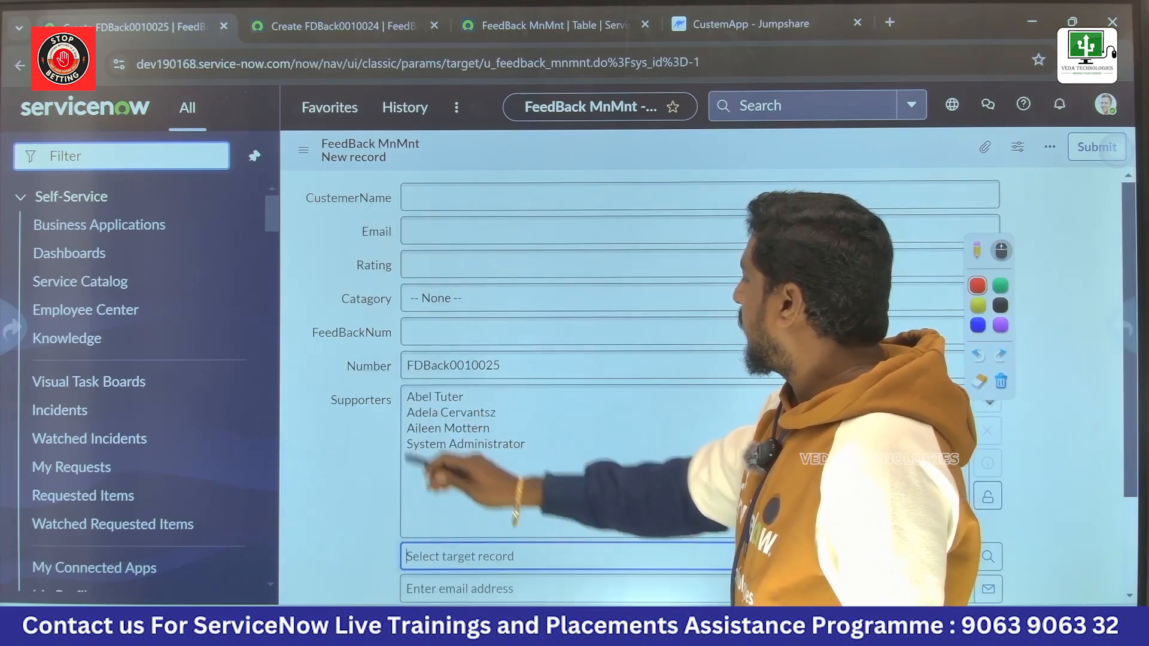
click(986, 555)
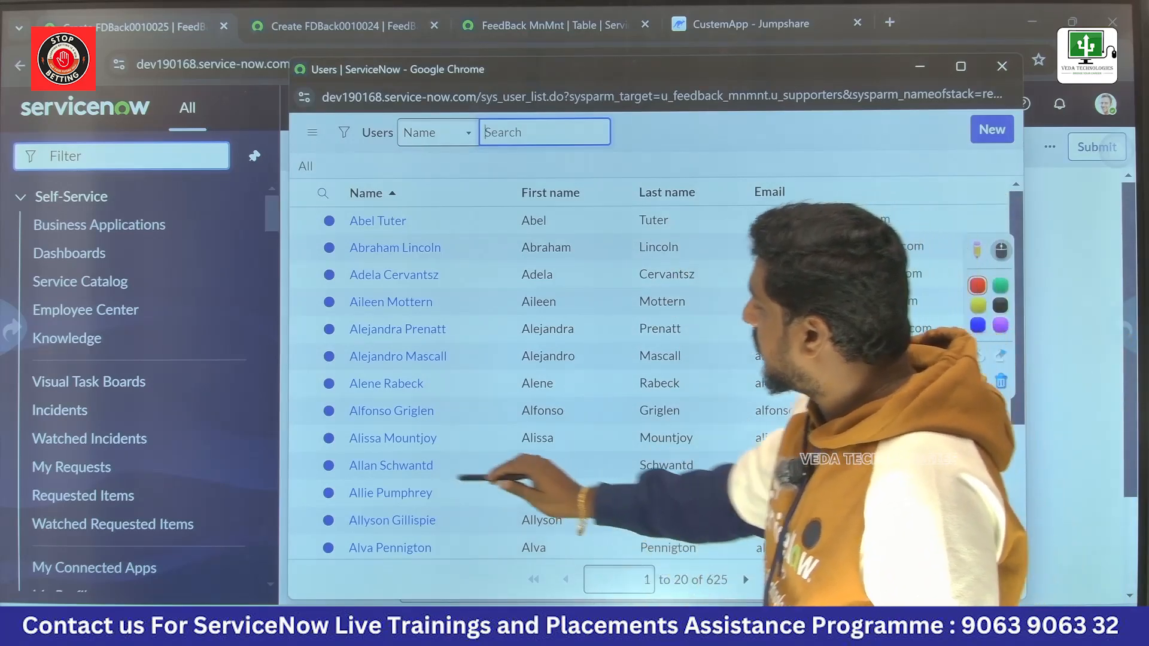
click(390, 465)
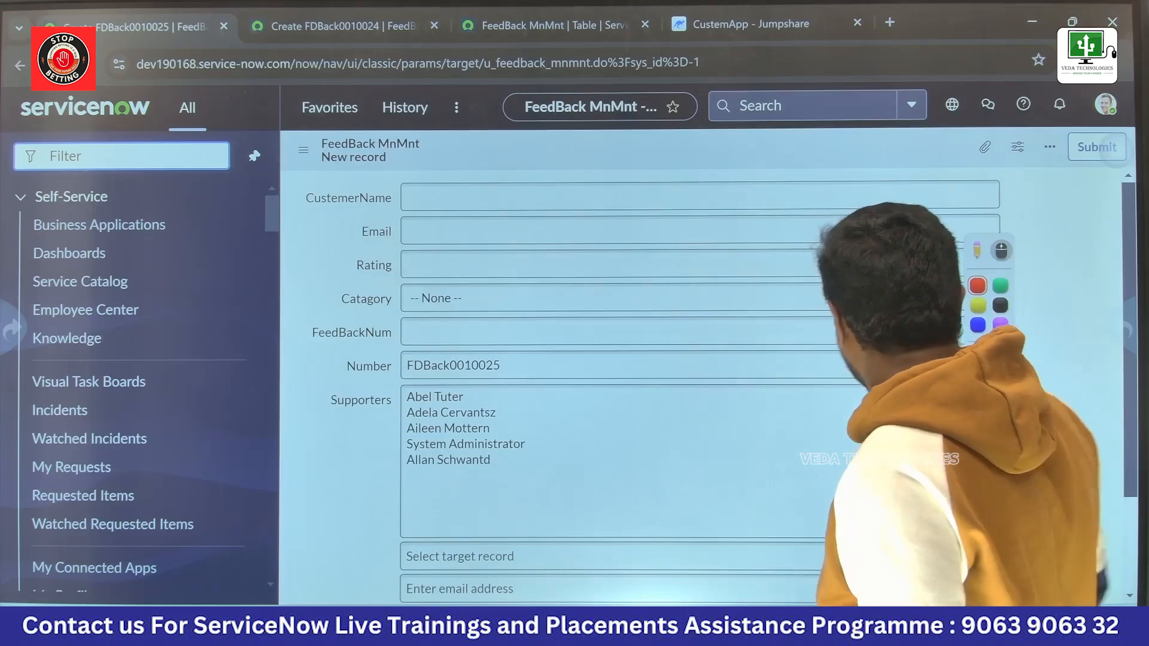
click(987, 497)
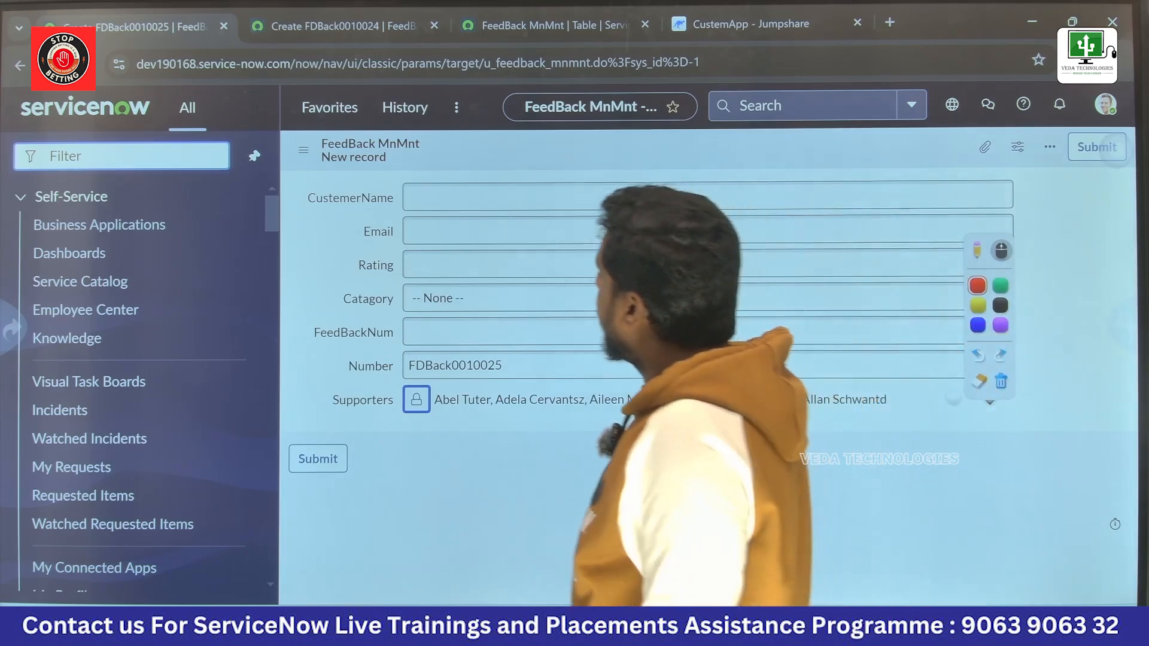
Step: Compare Supporters with the other open record, then open the table's dictionary entries from this form, discarding its unsaved changes
click(383, 27)
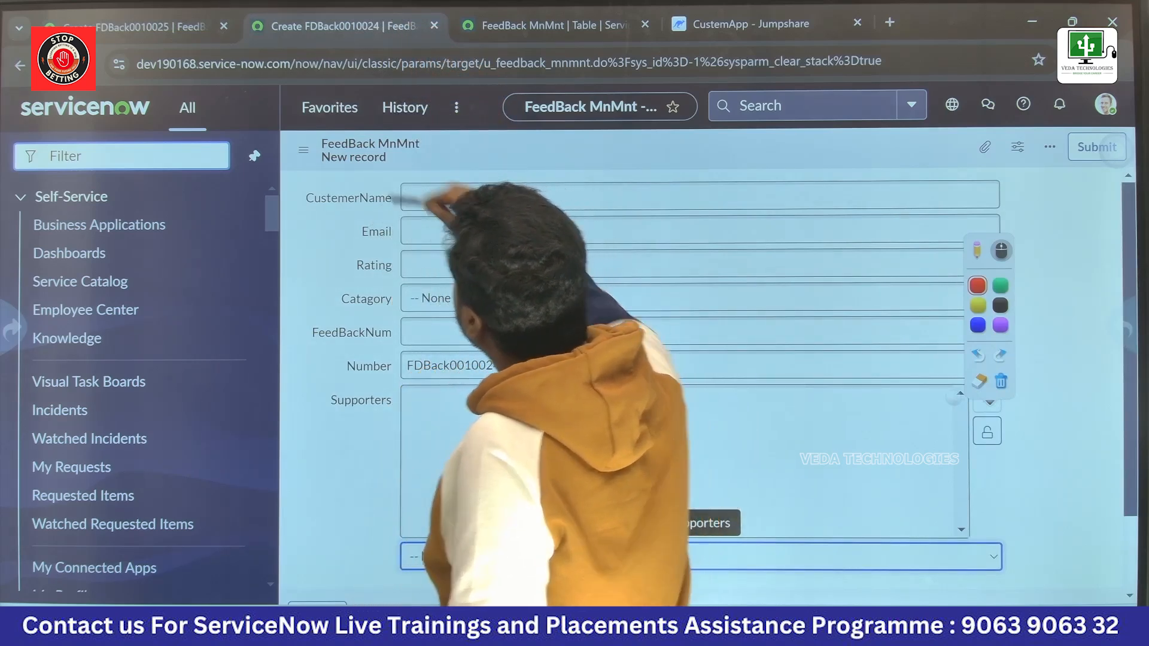
click(197, 27)
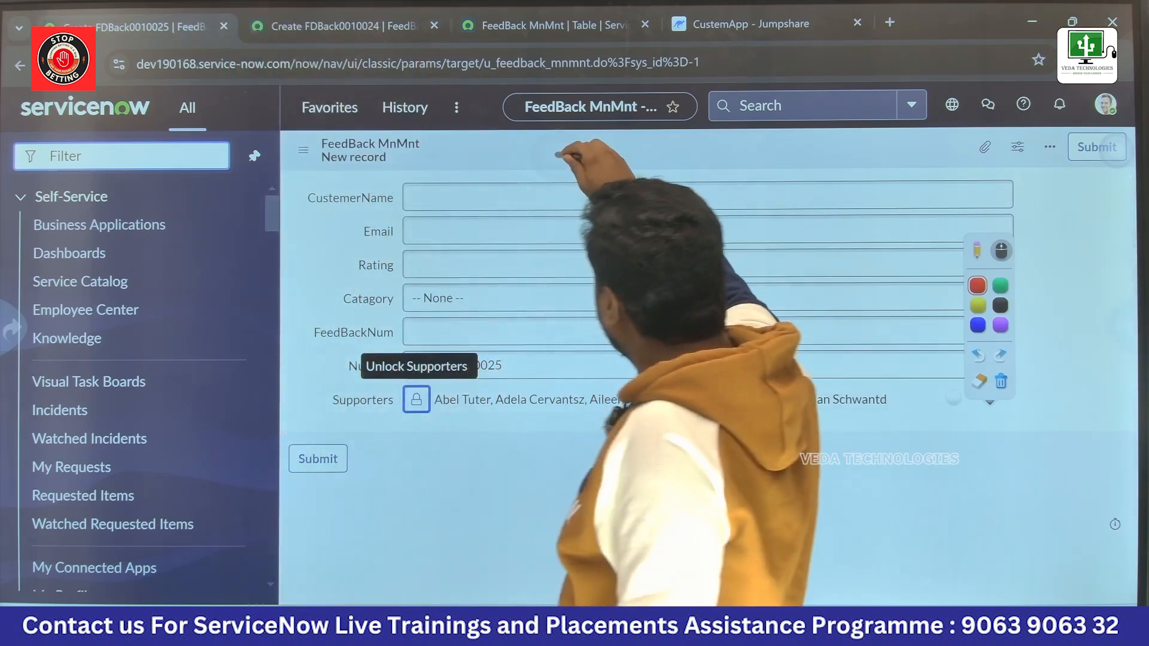
right_click(559, 157)
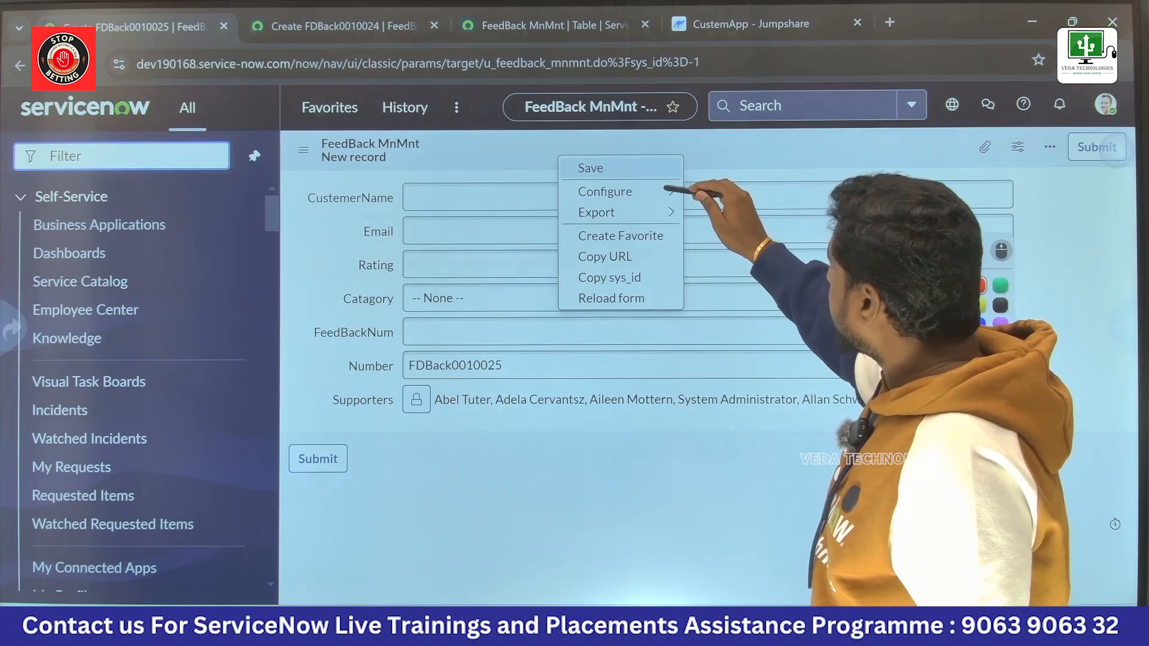
click(666, 190)
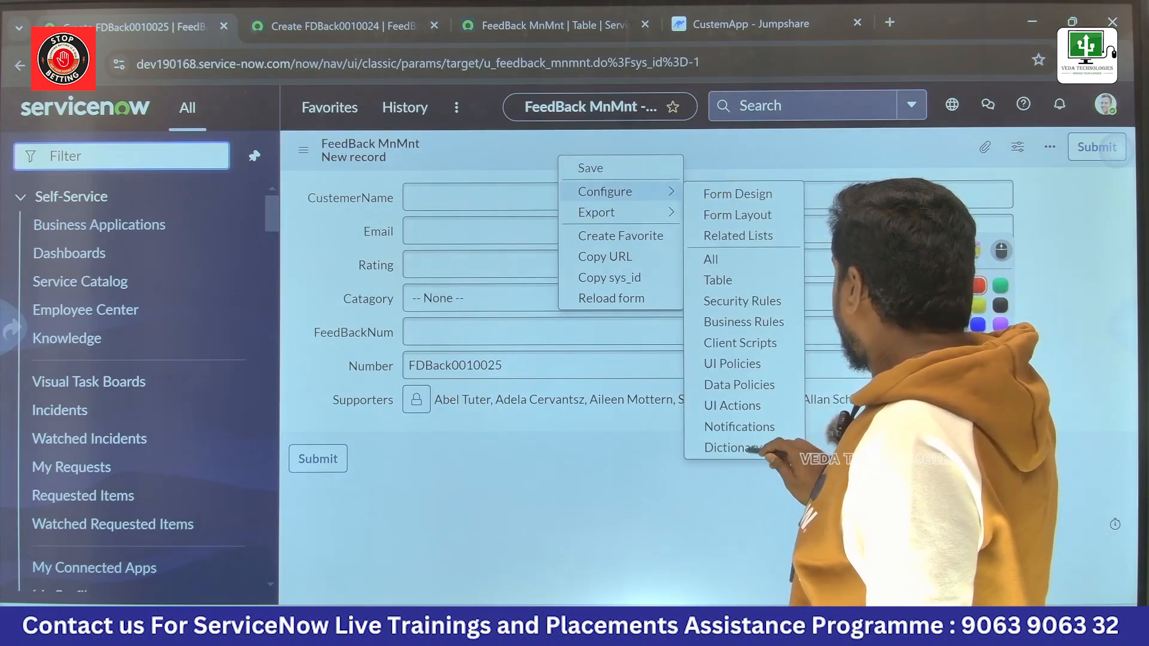
click(736, 448)
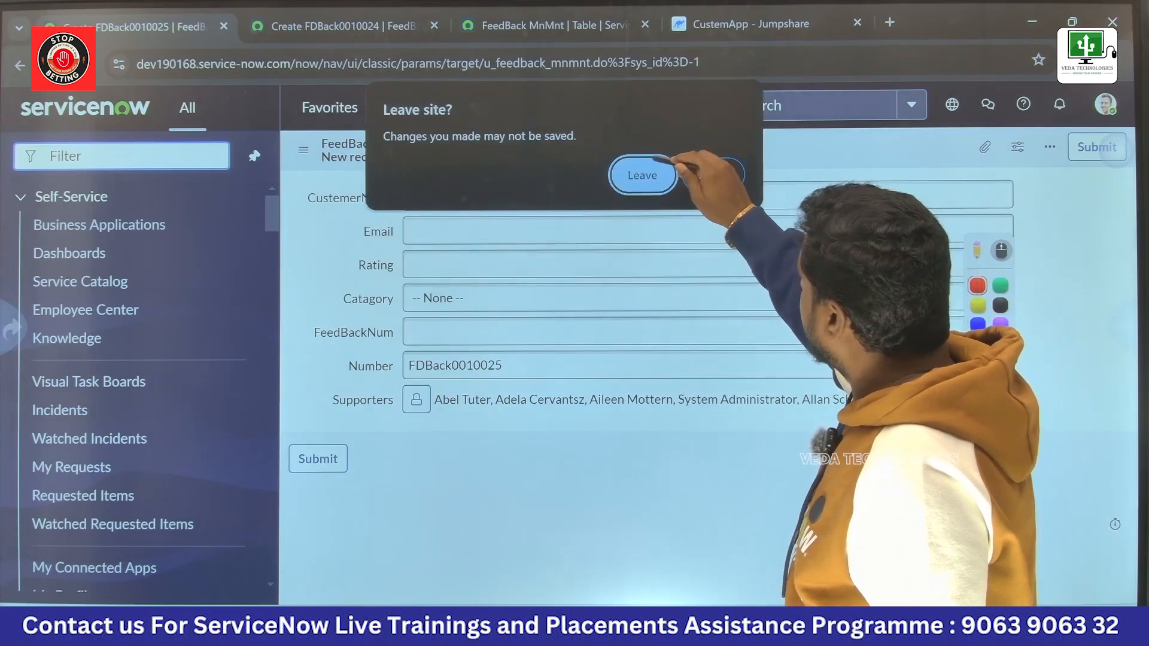
click(642, 175)
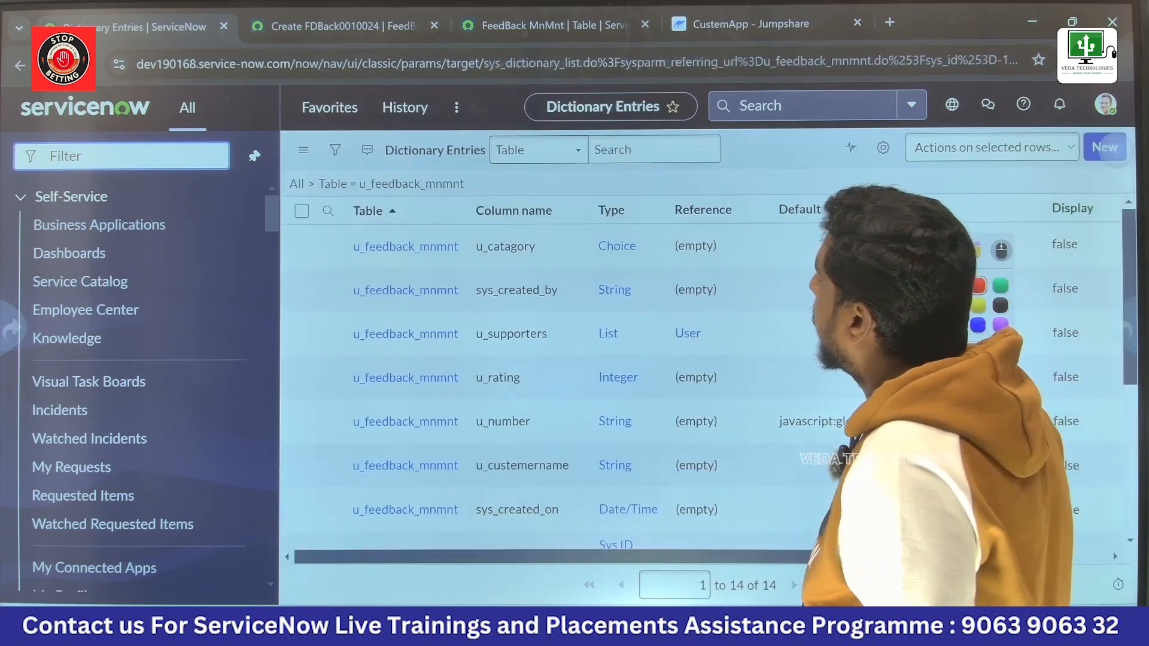
Step: Start a new dictionary entry for the FeedBack MnMnt table and choose Date as its field type
click(1105, 147)
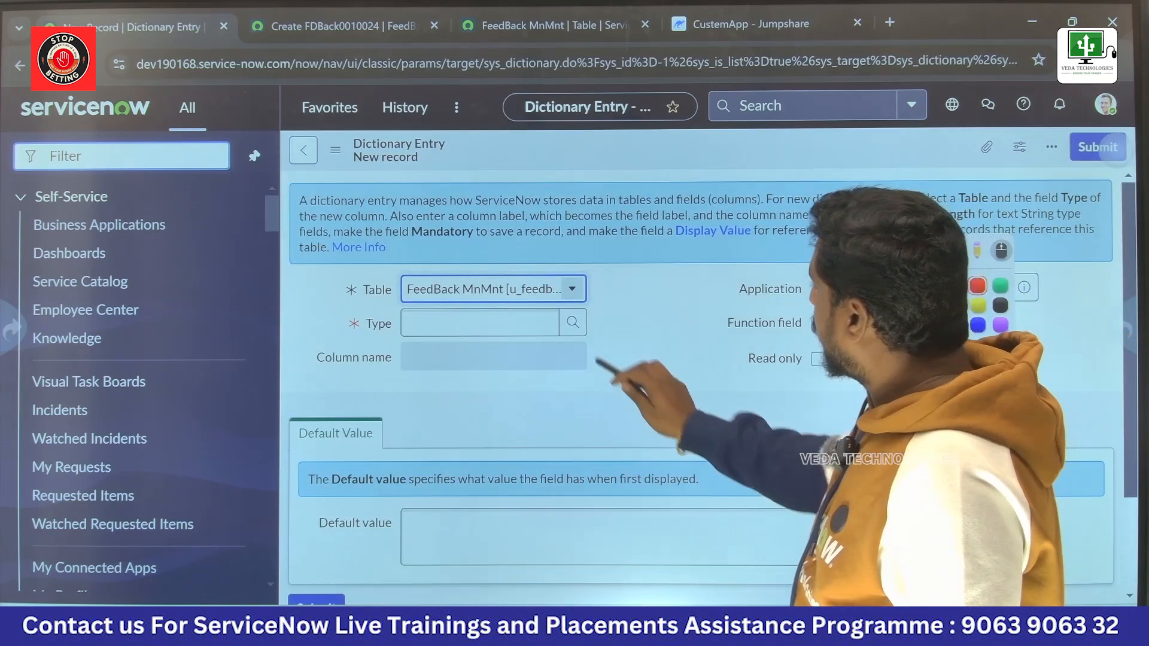
click(572, 323)
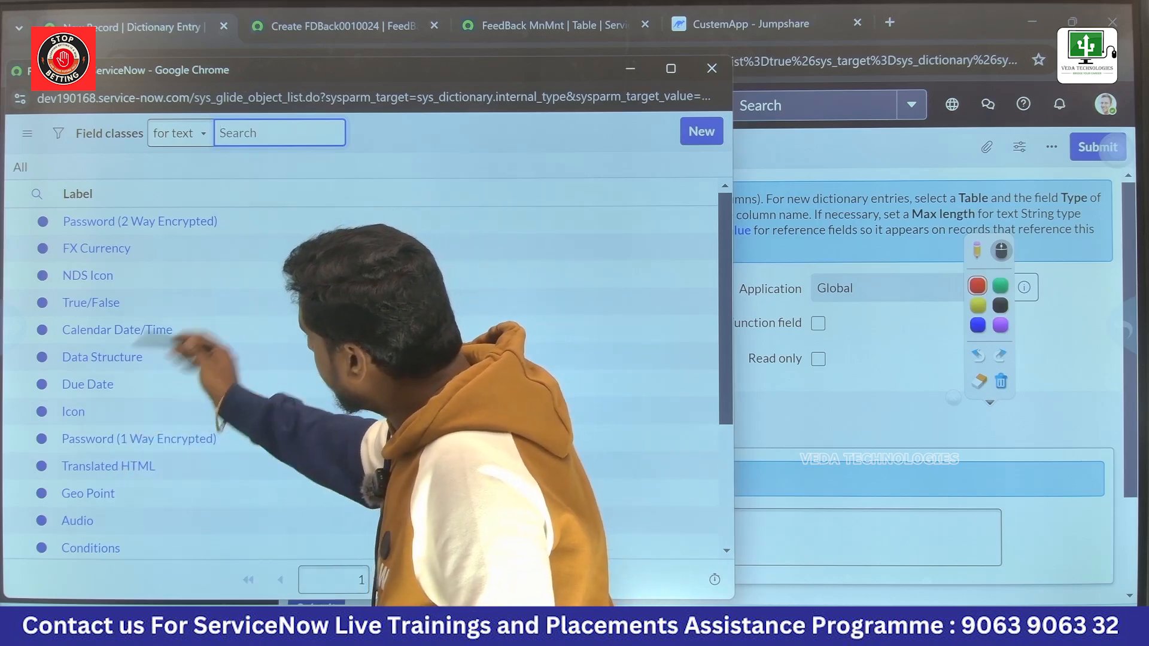
scroll(359, 377, down, 3)
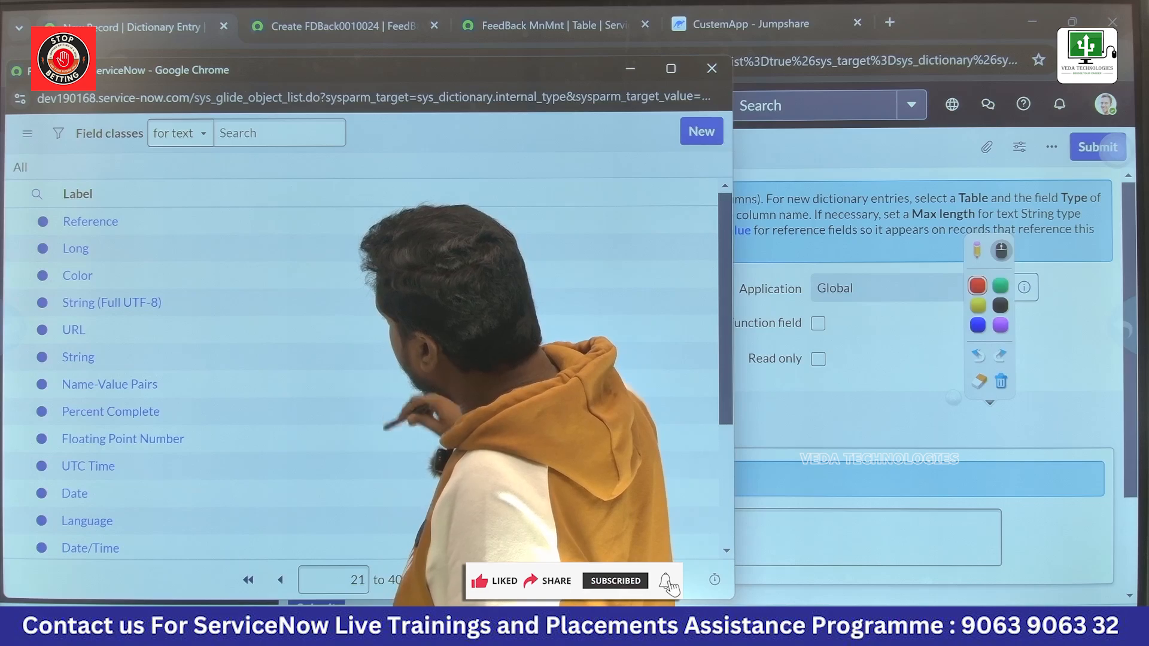
scroll(359, 377, down, 2)
click(75, 374)
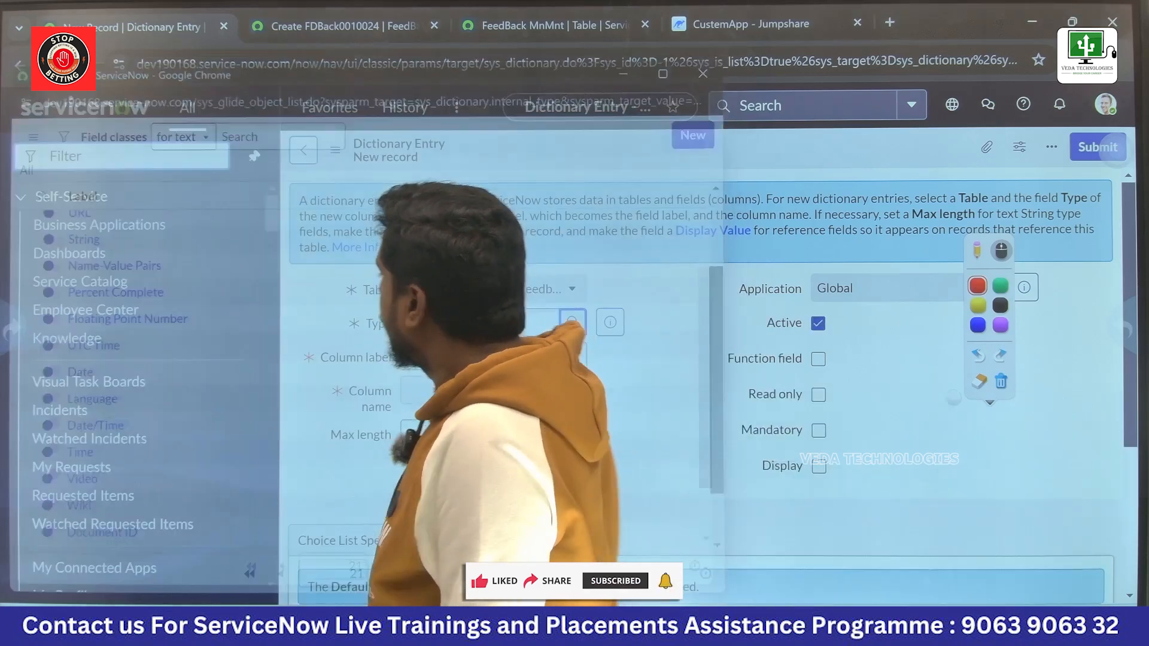
Step: Set the Date entry's column label to productPurchase and submit it
click(506, 357)
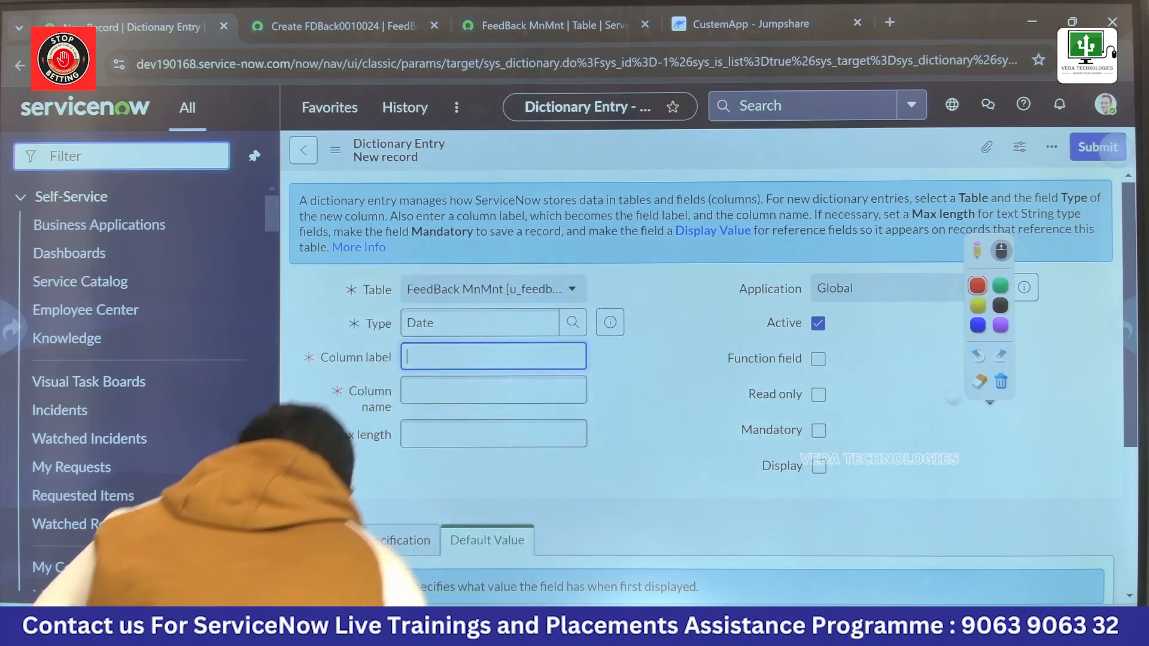
text(productPurchase)
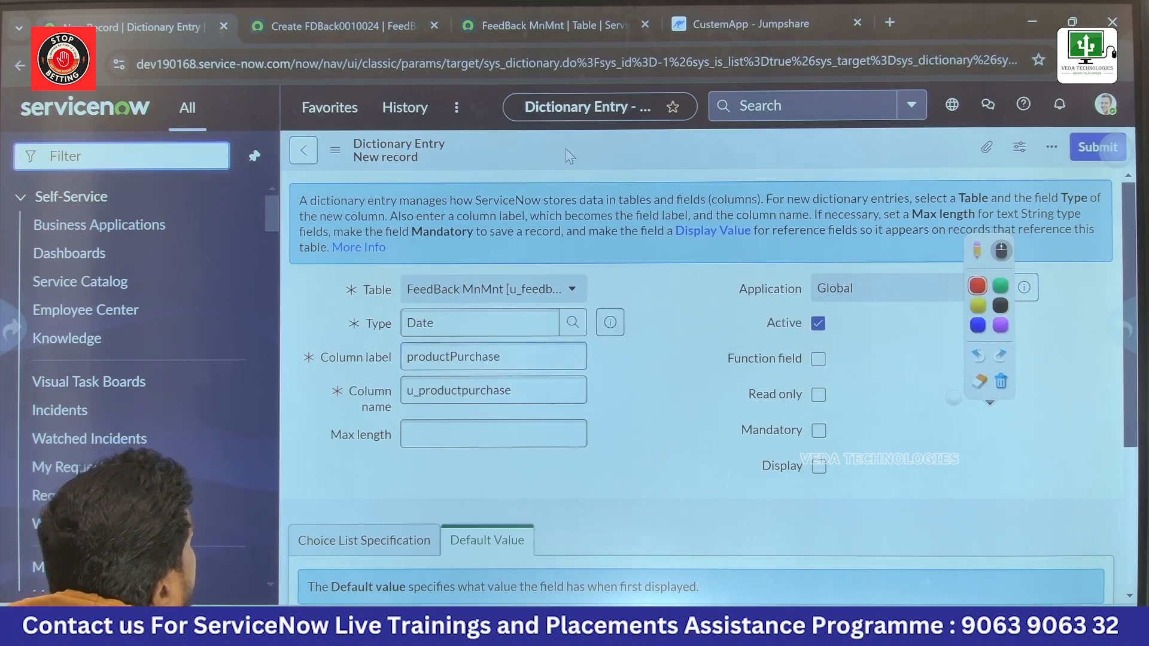
click(1080, 148)
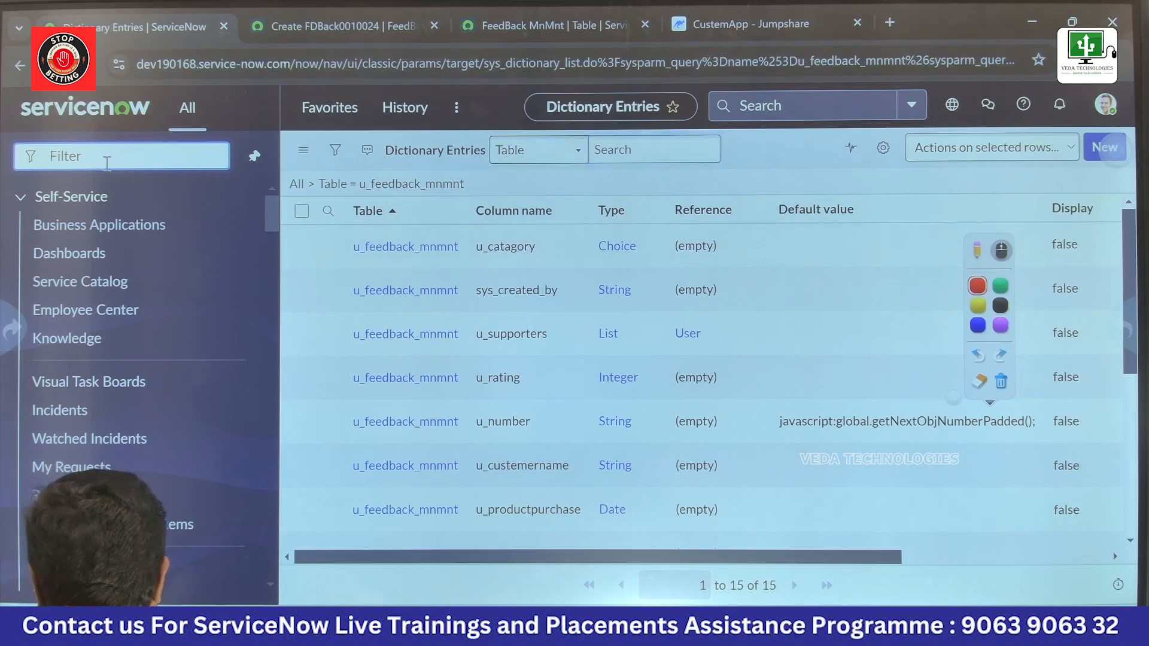
Step: Open a new FeedBack MnMnt record through the navigator with u_feedback_mnmnt.form and display the calendar of the productPurchase field
text(u_feedback_mnmnt)
text(.form)
key(Return)
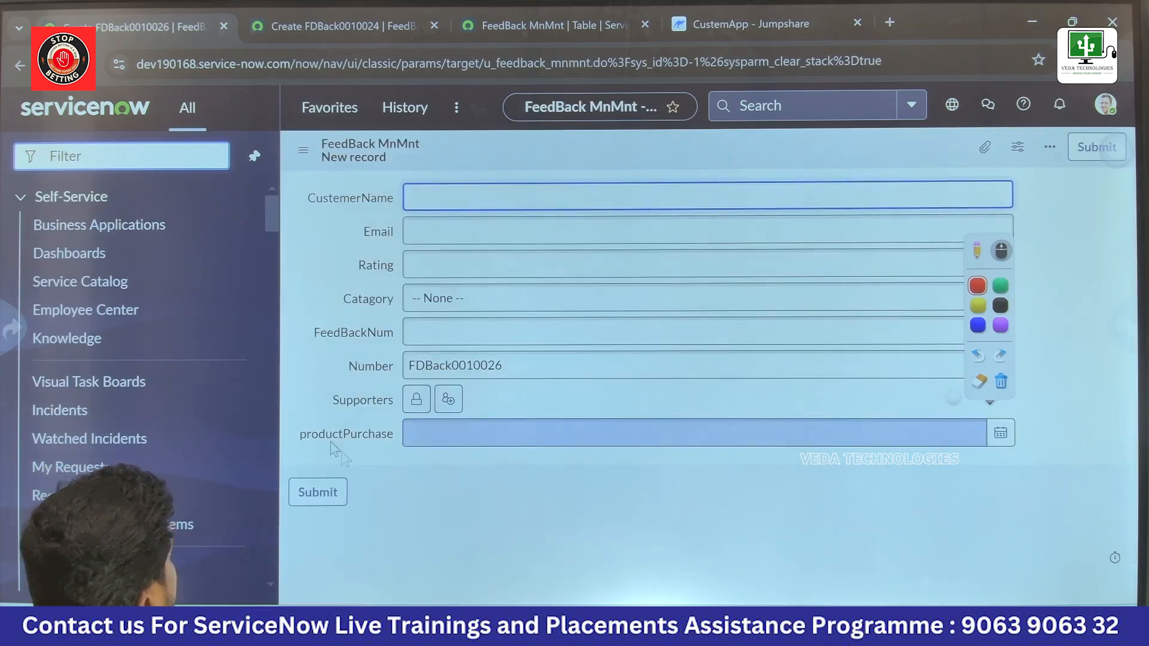
click(1004, 439)
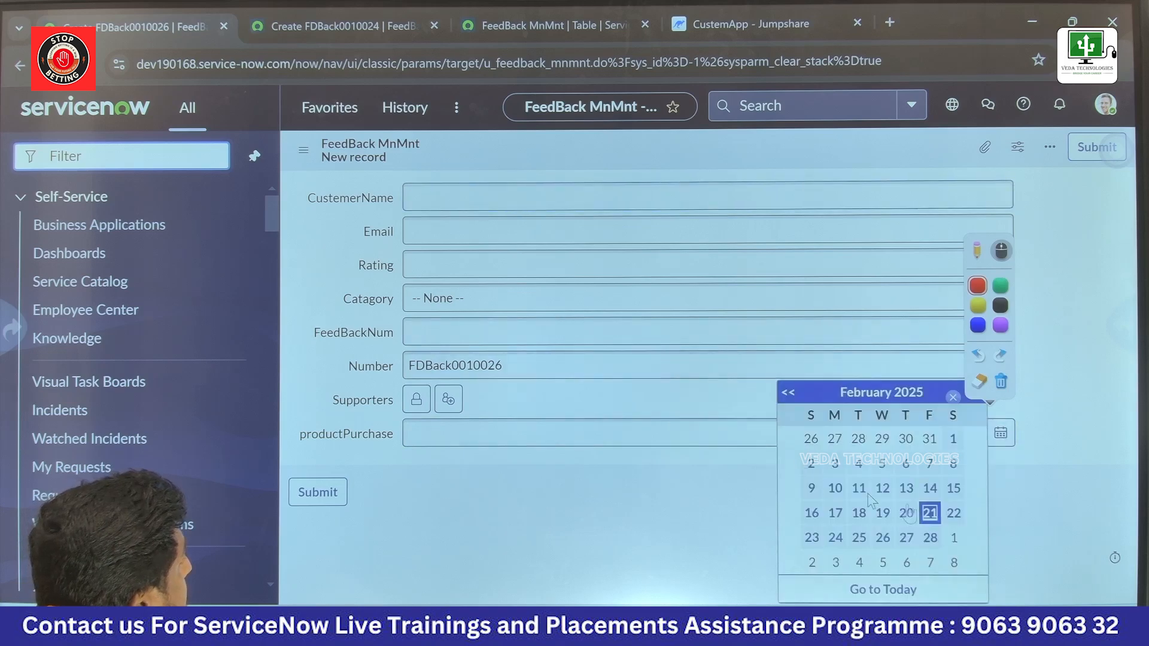
Step: Pick 2025-02-20 as the productPurchase date and display the configuration options of that field
click(906, 514)
right_click(684, 532)
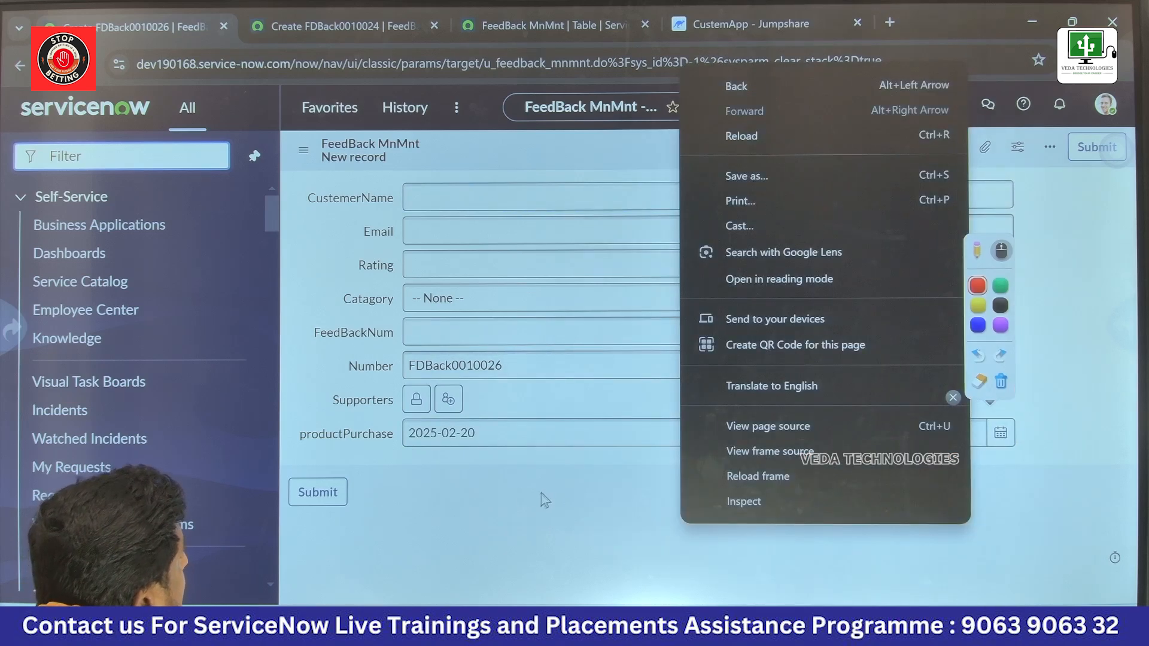
click(513, 486)
click(435, 436)
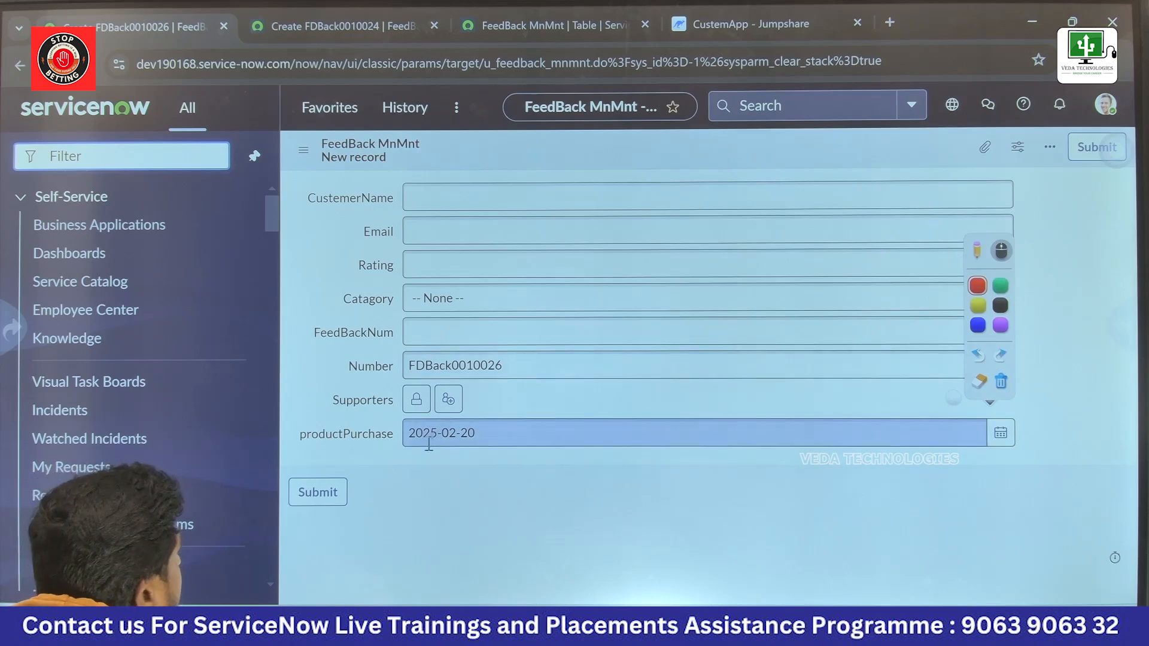
right_click(372, 439)
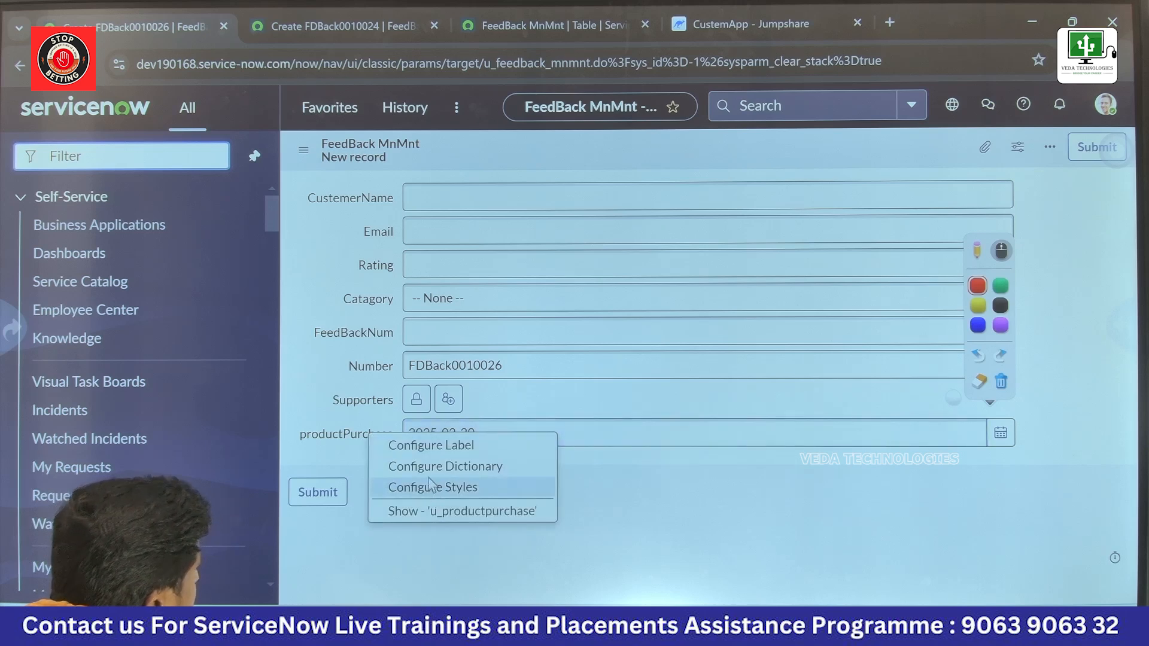
click(340, 459)
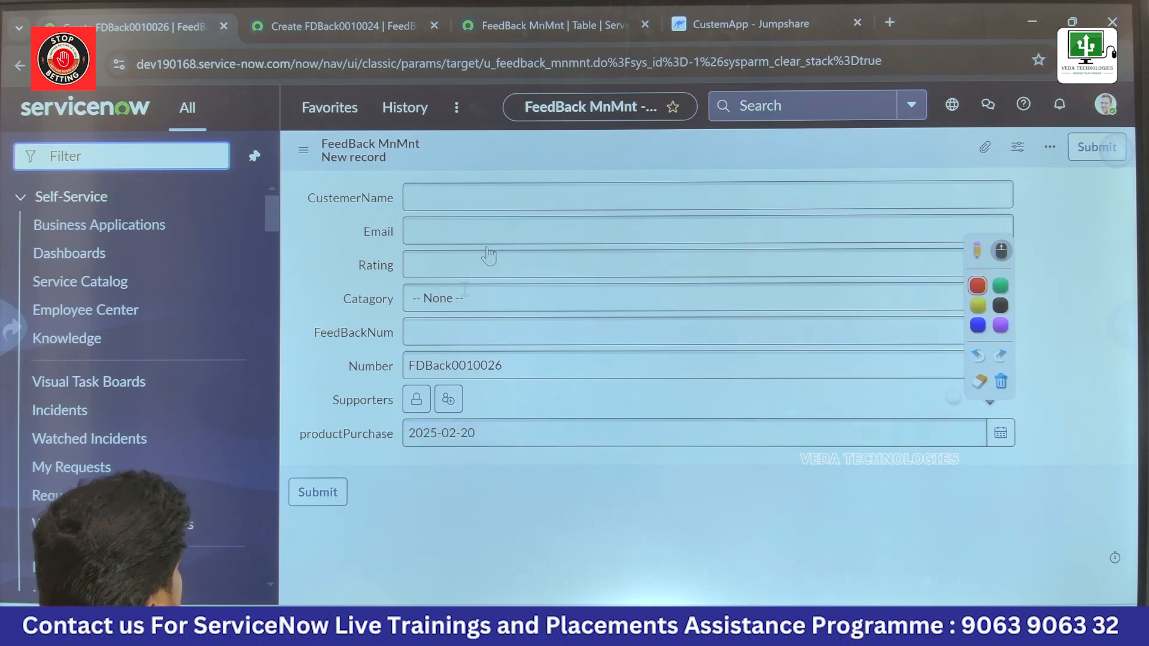
Step: Open the FeedBack MnMnt table's dictionary entries from the form, discarding the unsaved record
right_click(534, 150)
mouse_move(615, 189)
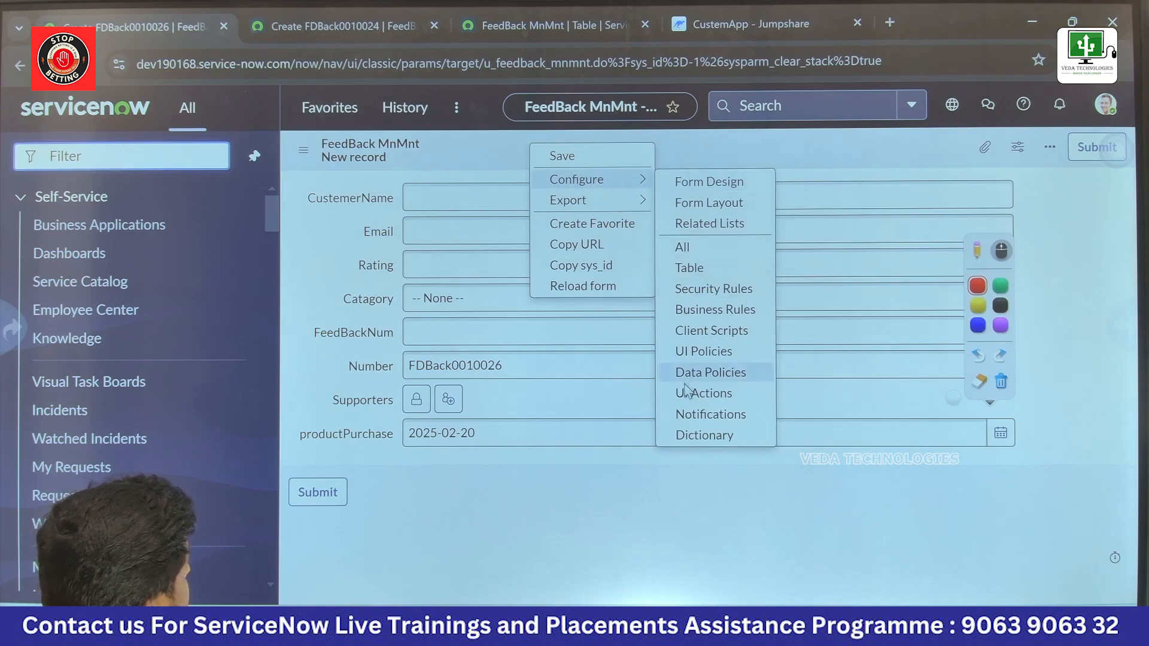
click(705, 436)
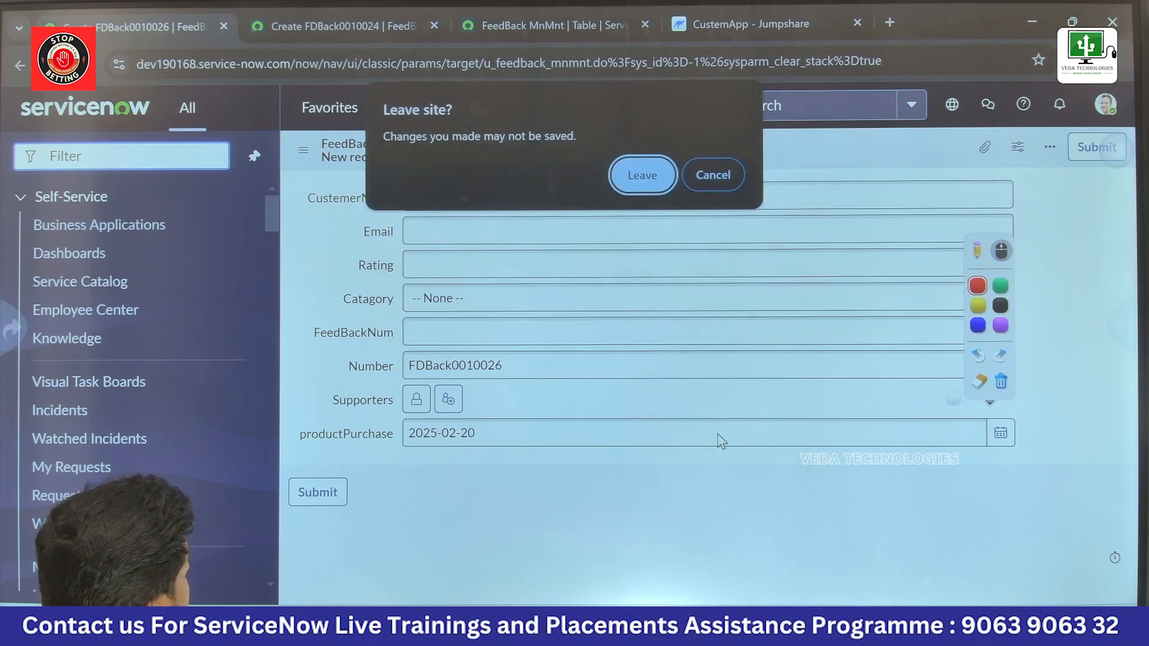
click(638, 183)
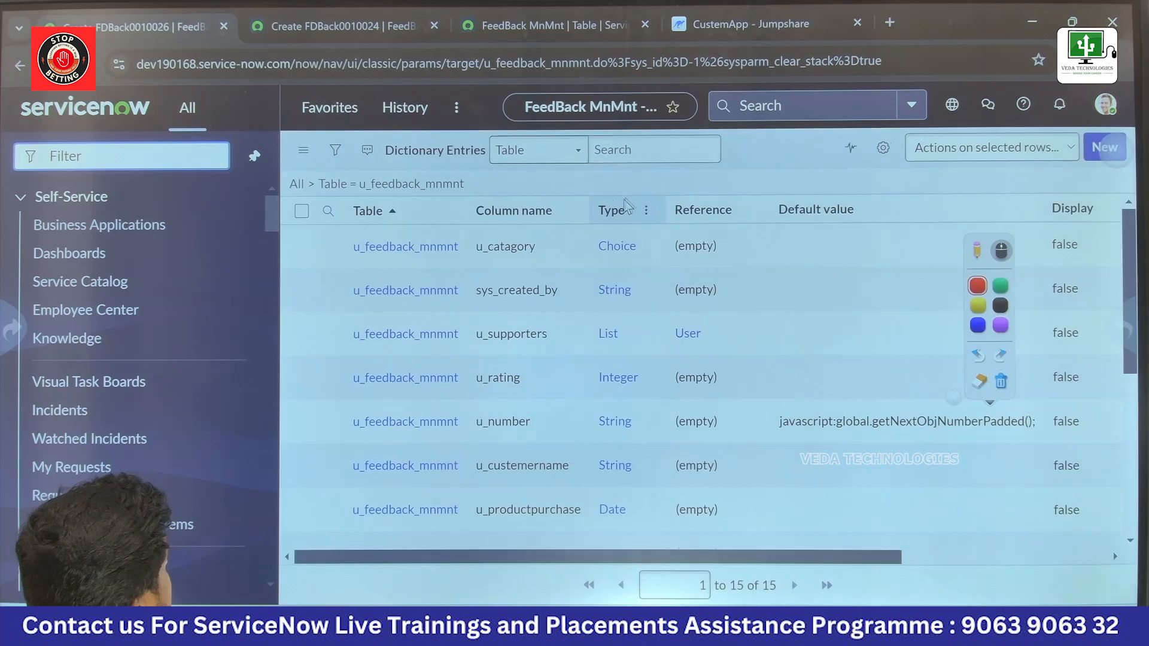
Step: Start a new dictionary entry for the FeedBack MnMnt table and choose Date/Time as its field type
click(1086, 157)
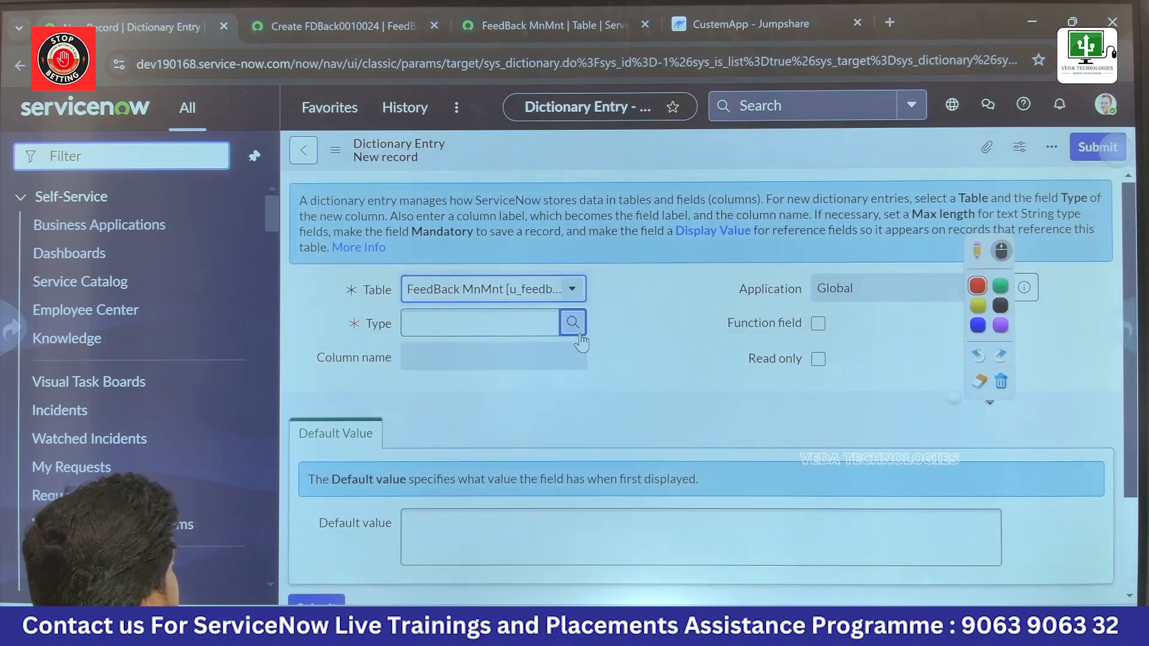
click(573, 323)
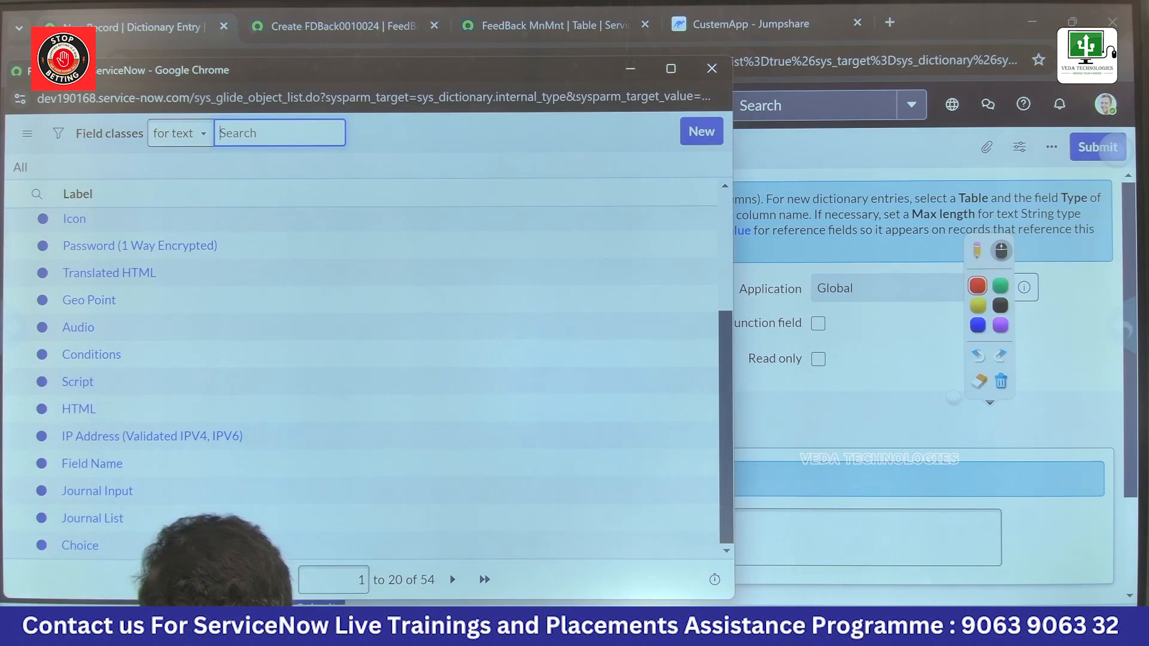
click(452, 579)
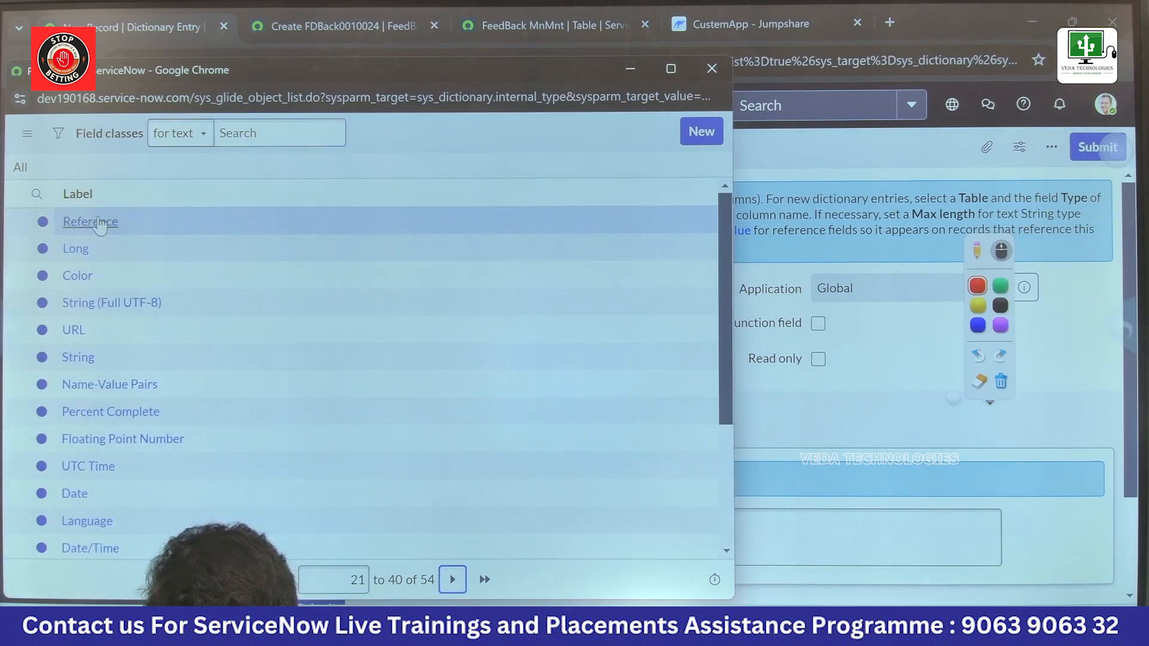
scroll(110, 393, down, 3)
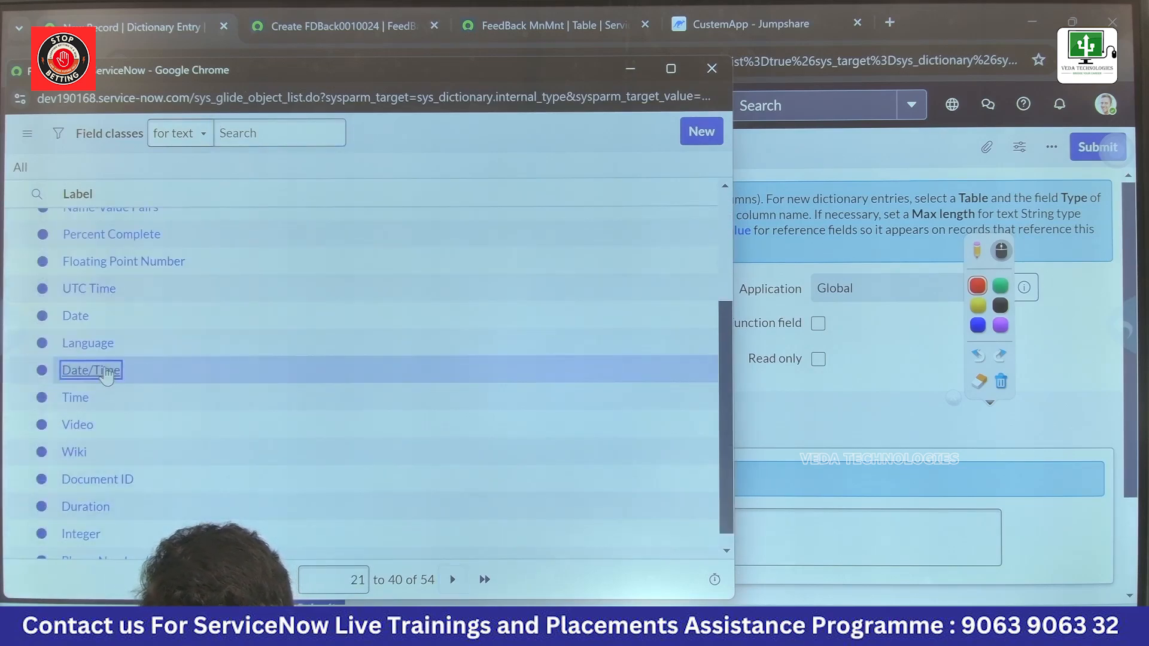
click(89, 370)
Step: Set the Date/Time entry's column label to PursDateTime and submit it
click(511, 353)
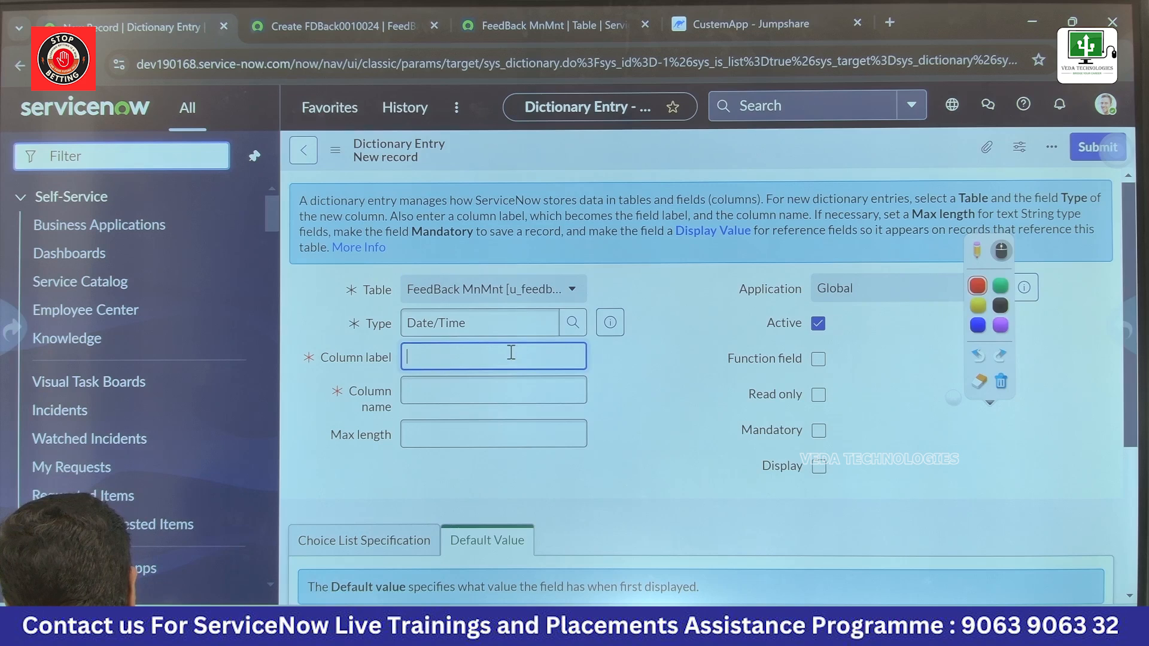
text(Purs)
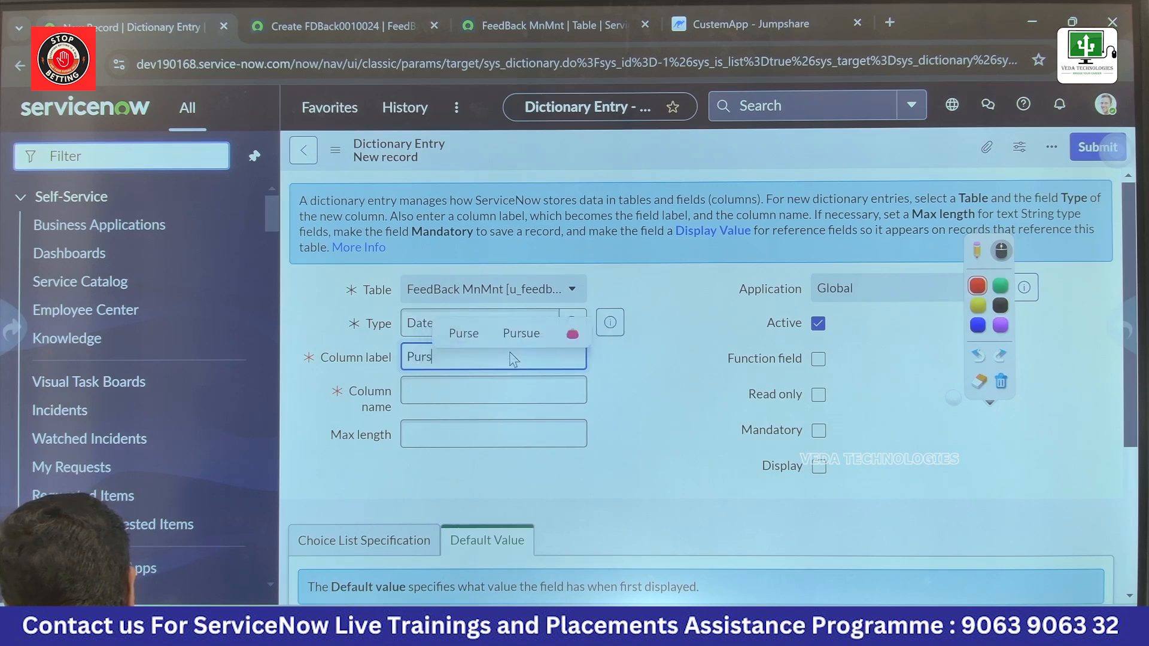
text(DateTime)
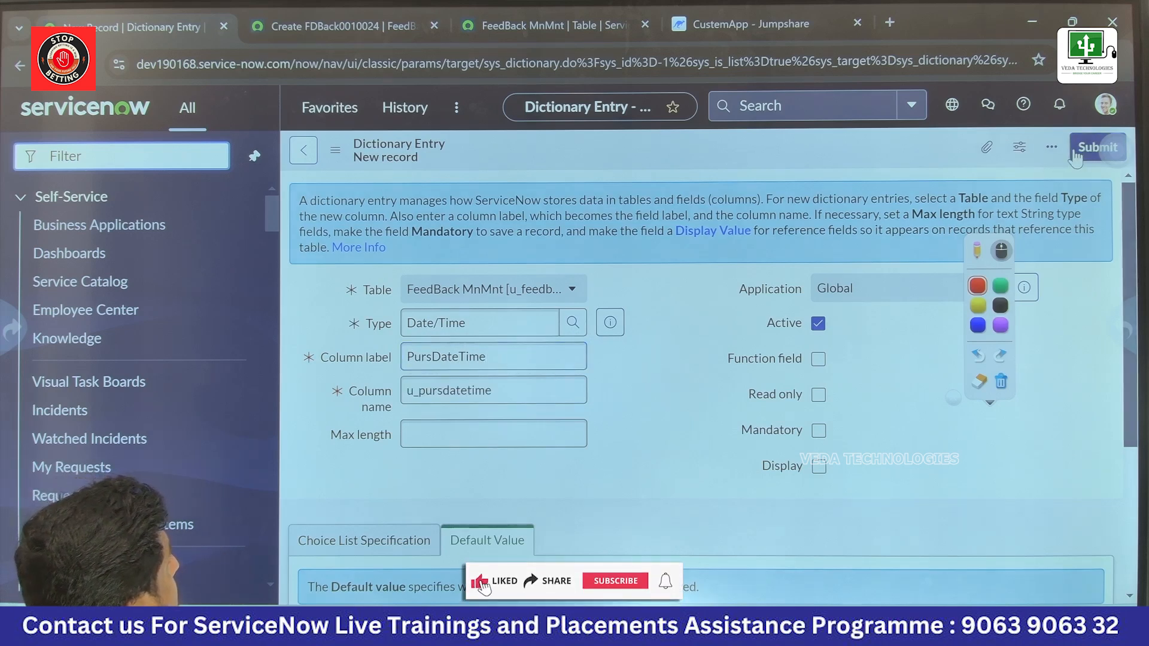
click(1095, 147)
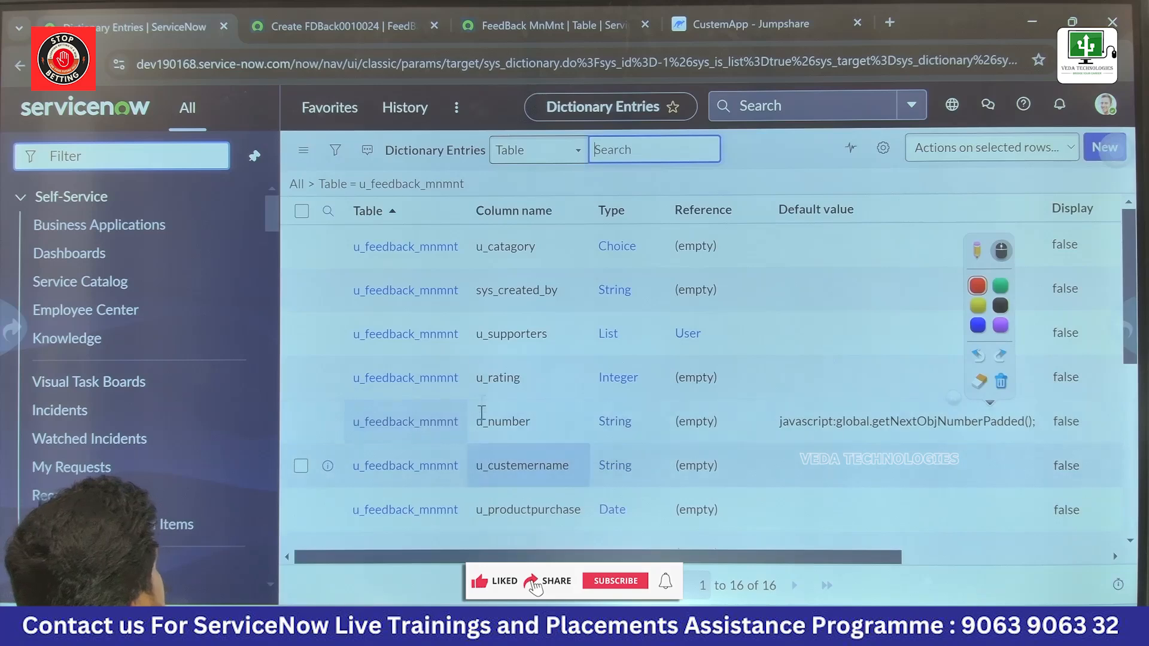
Step: Open a new FeedBack MnMnt record through the navigator with u_feedback_mnmnt.form
right_click(138, 154)
click(137, 157)
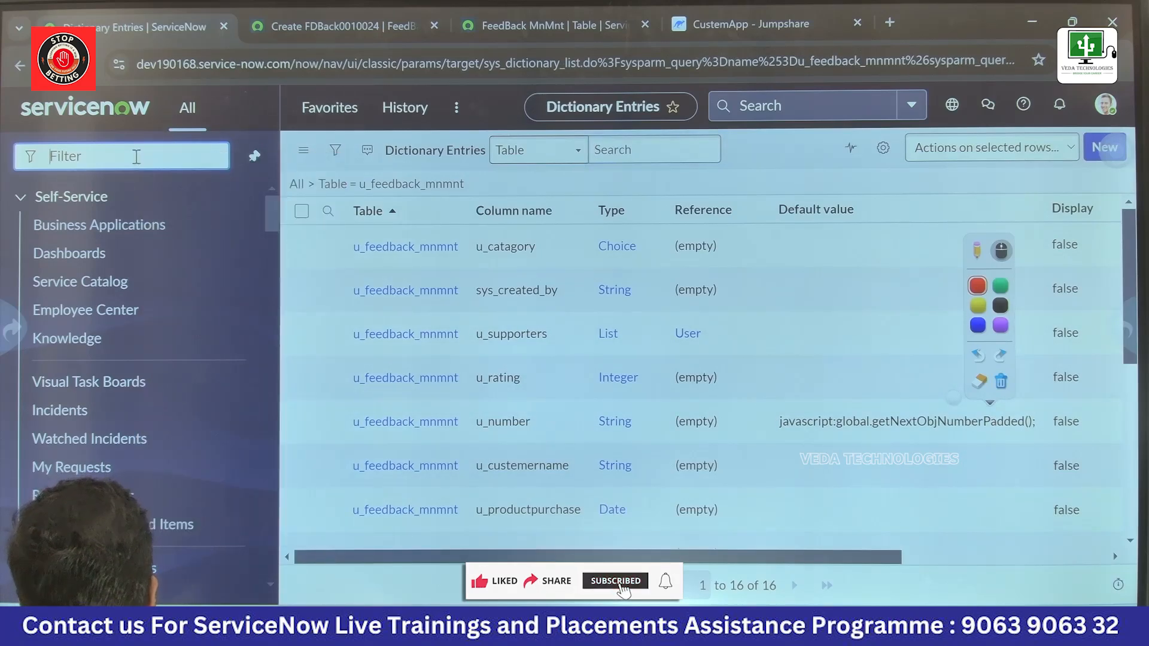
text(u_feedback_mnmnt)
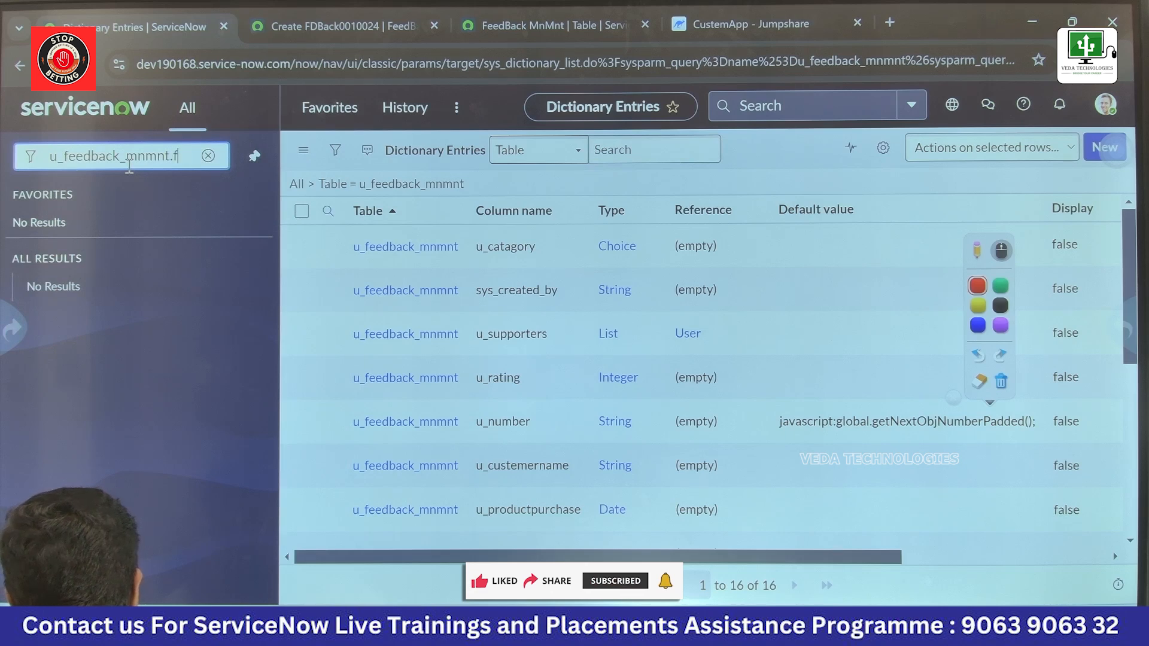
text(.form)
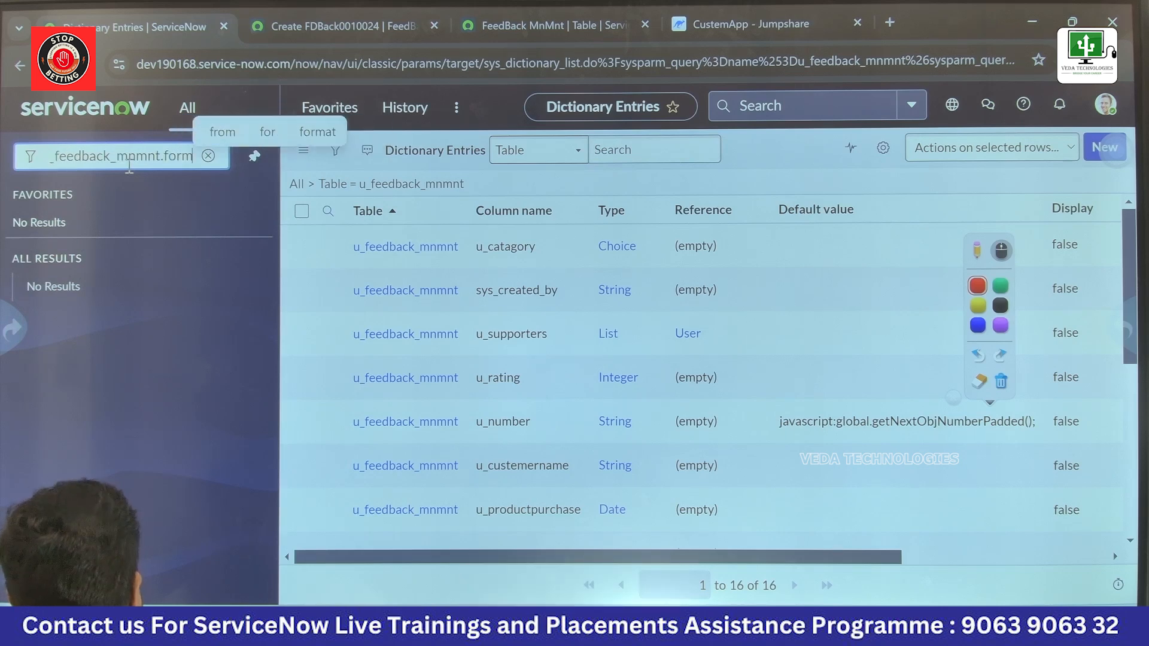
key(Return)
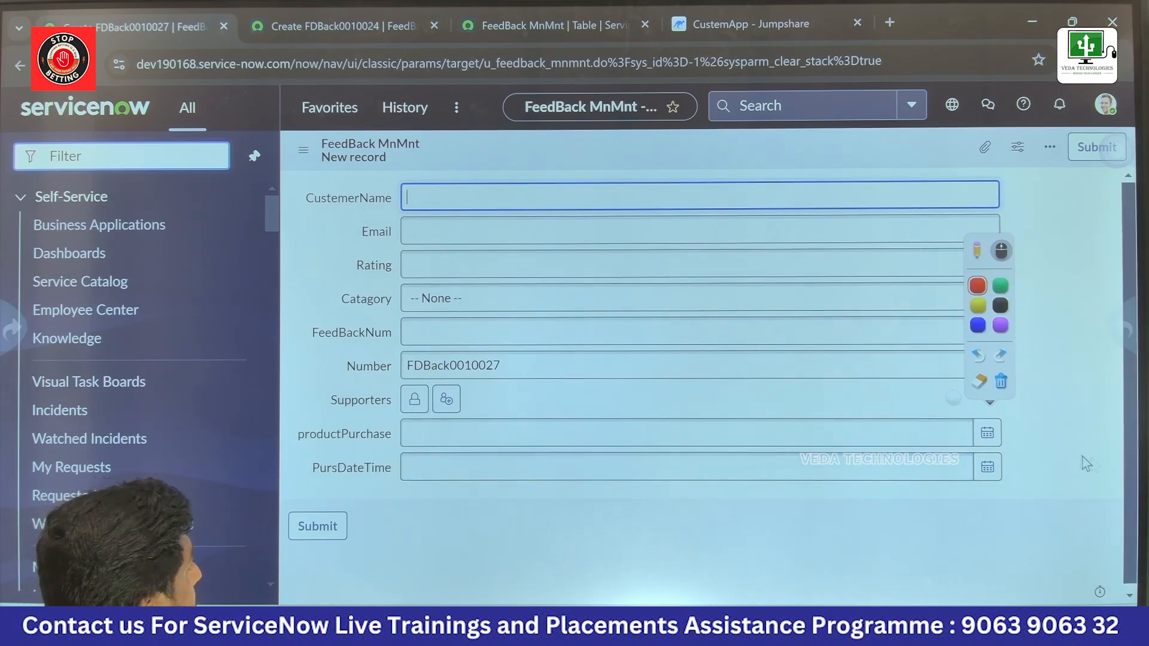
click(988, 466)
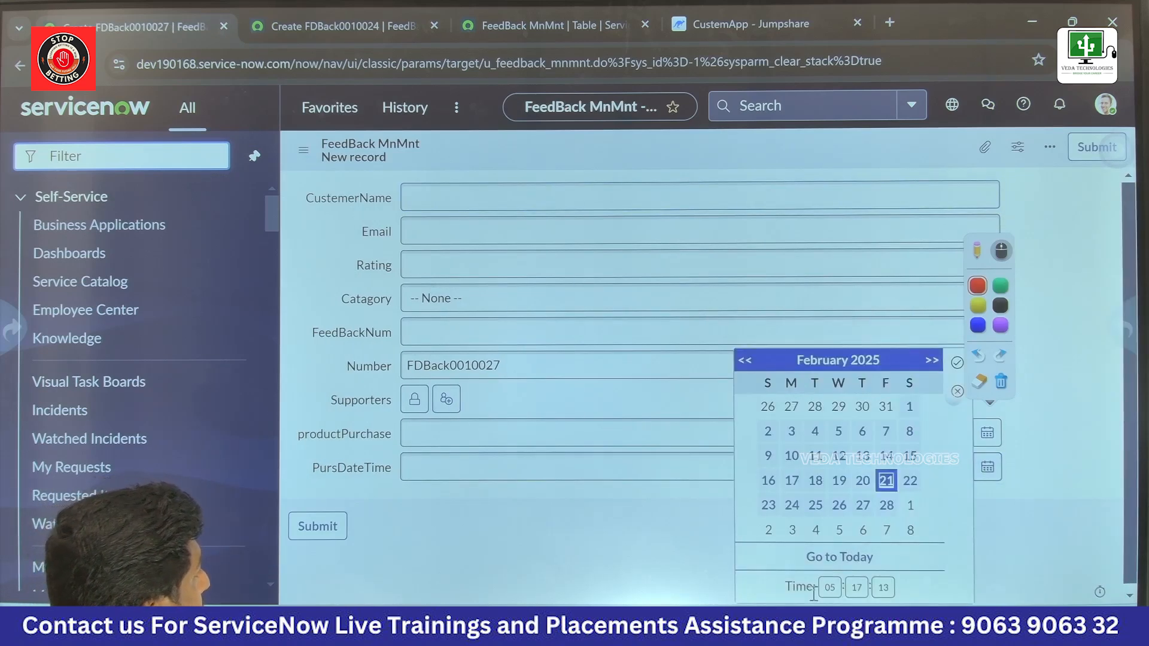
click(867, 483)
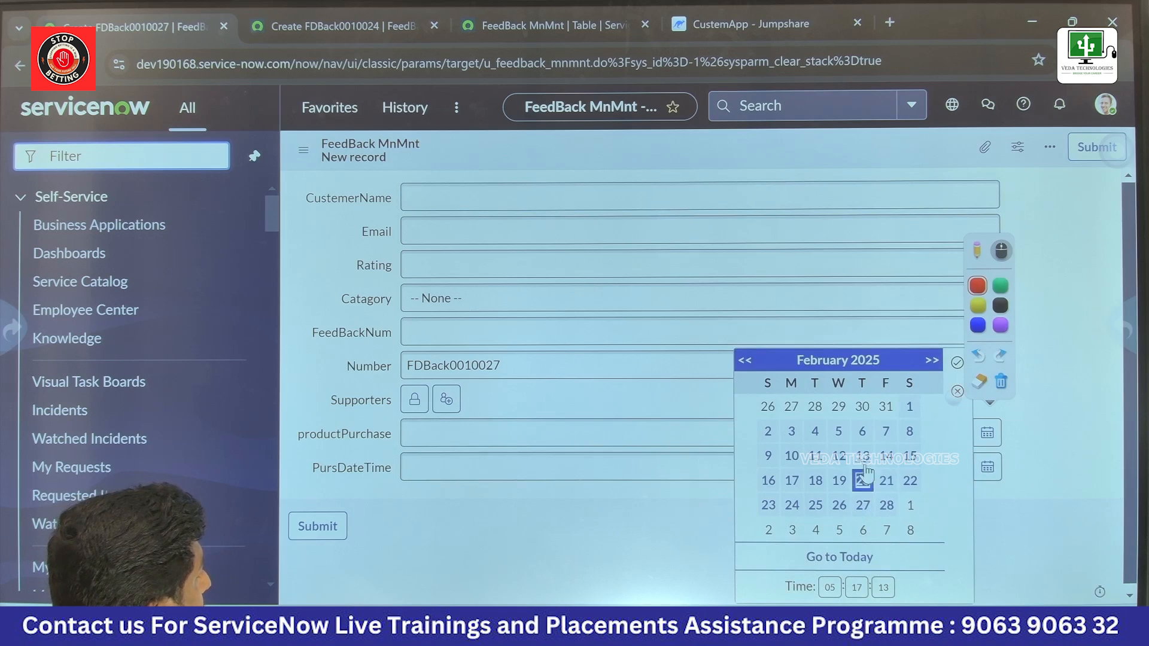
click(862, 482)
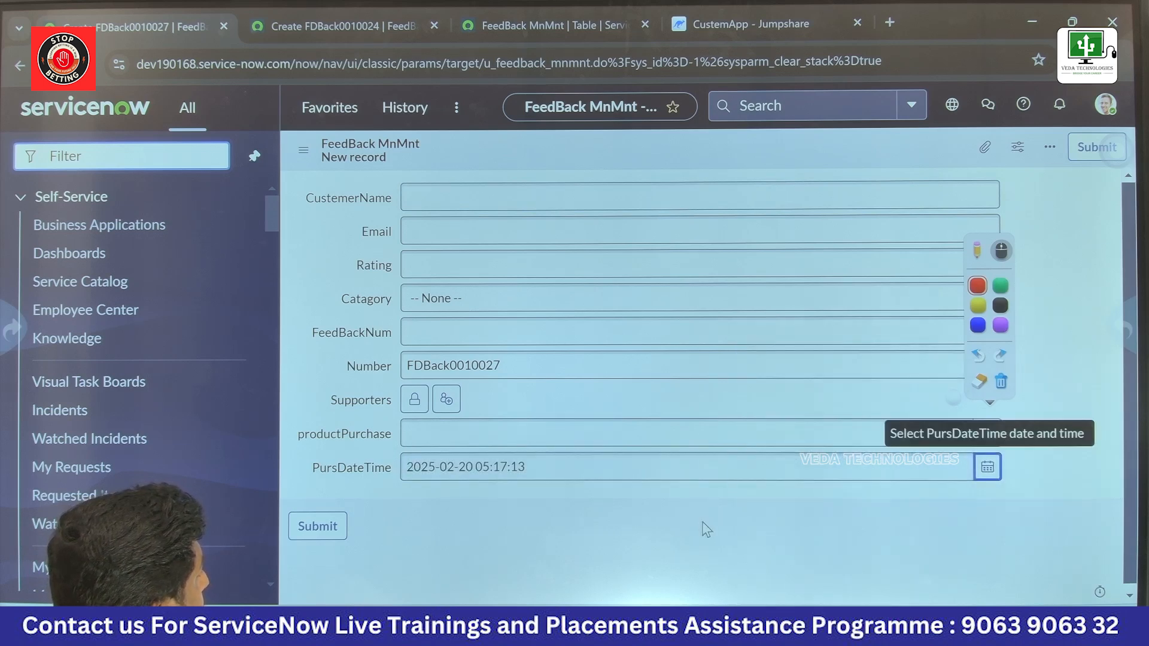
click(992, 435)
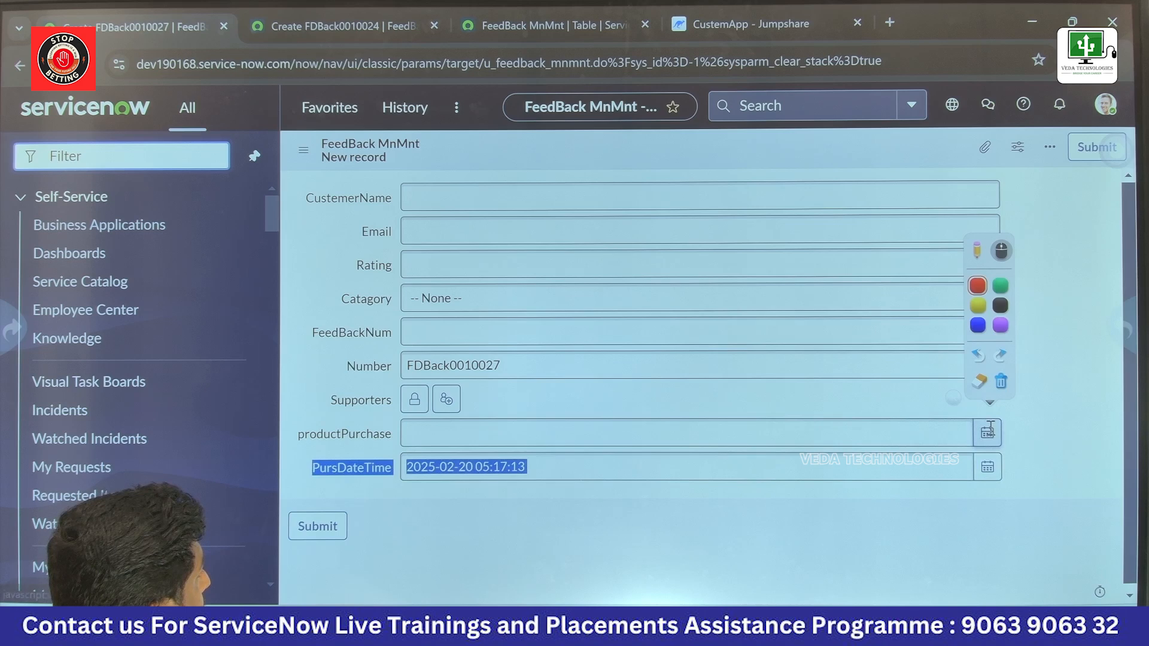
click(989, 434)
click(869, 440)
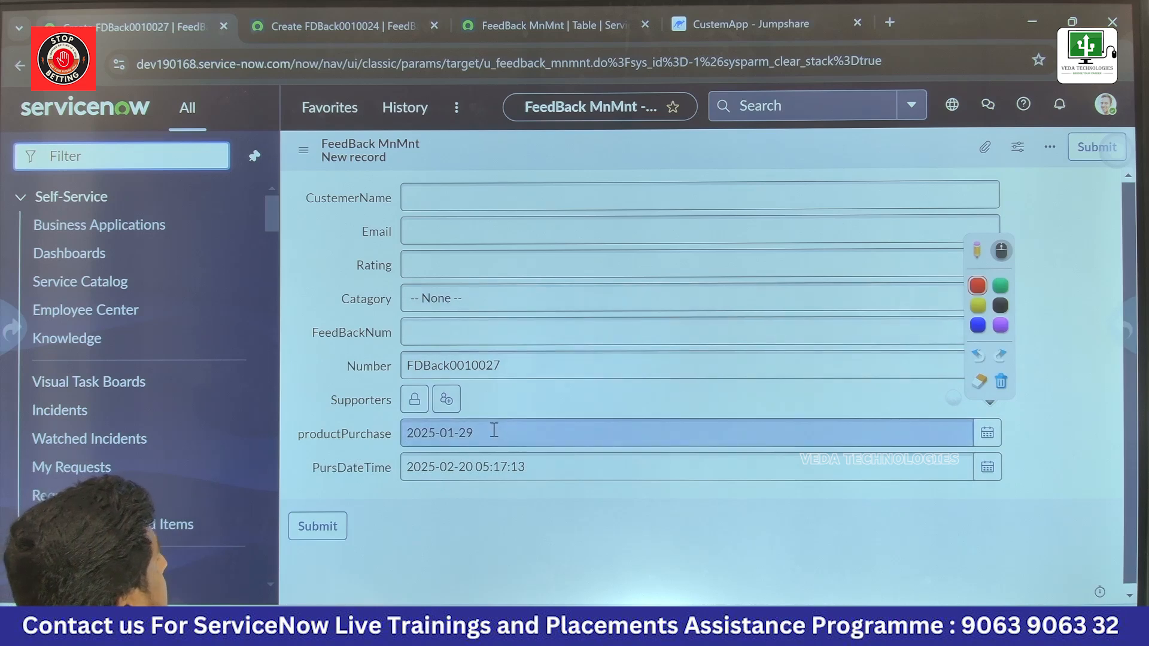
Step: Leave the record without saving and open the dictionary entries of the FeedBack MnMnt table
right_click(625, 155)
mouse_move(688, 189)
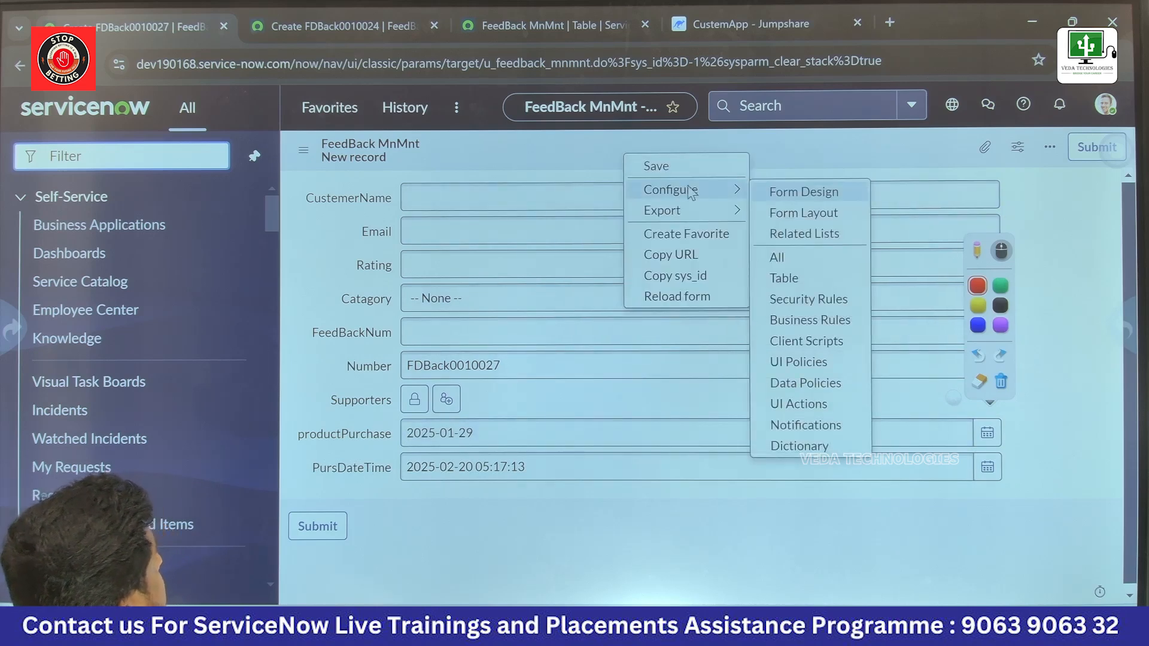
click(805, 425)
click(630, 182)
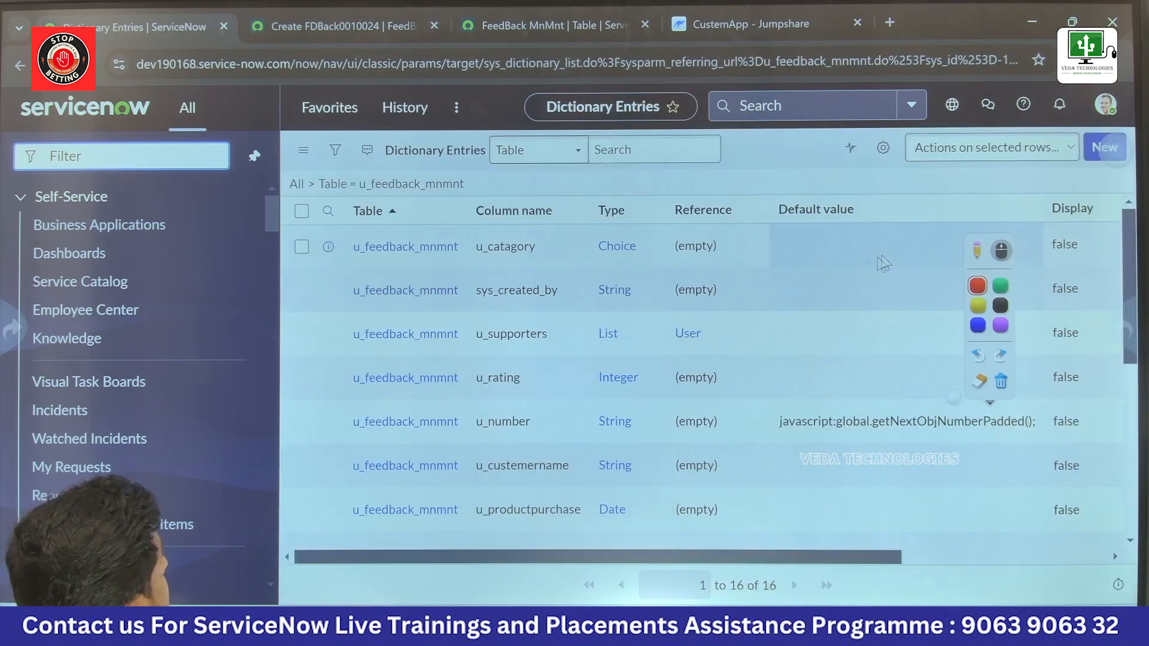
Step: Start a new dictionary entry for the FeedBack MnMnt table and open the lookup list of field types
click(1093, 149)
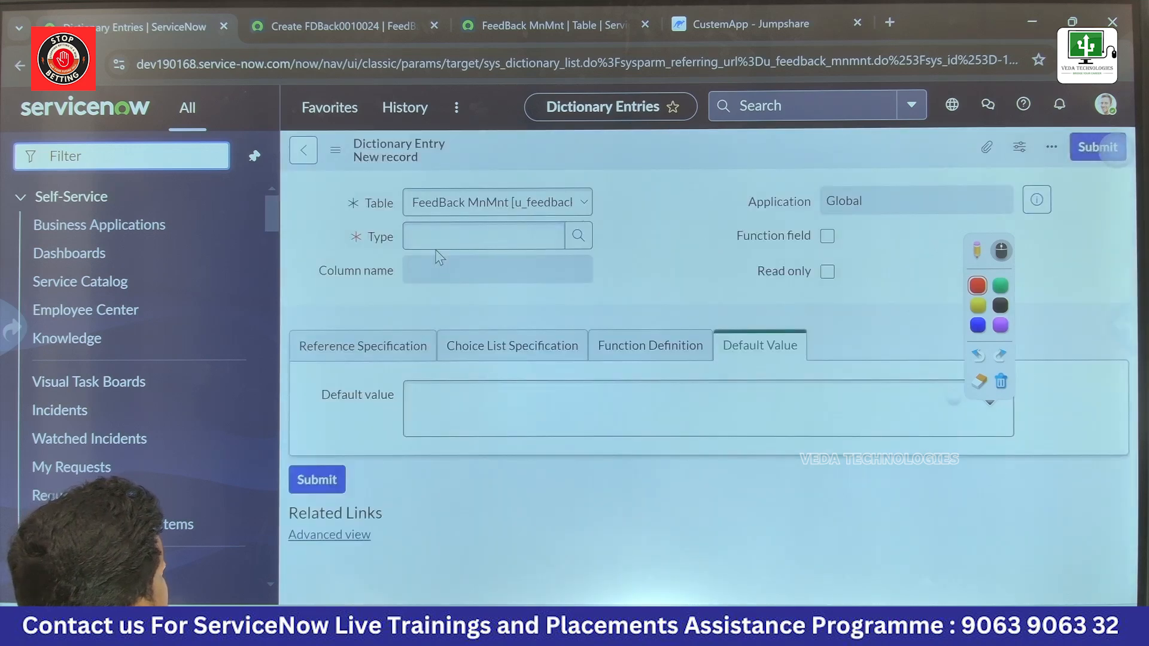
click(451, 328)
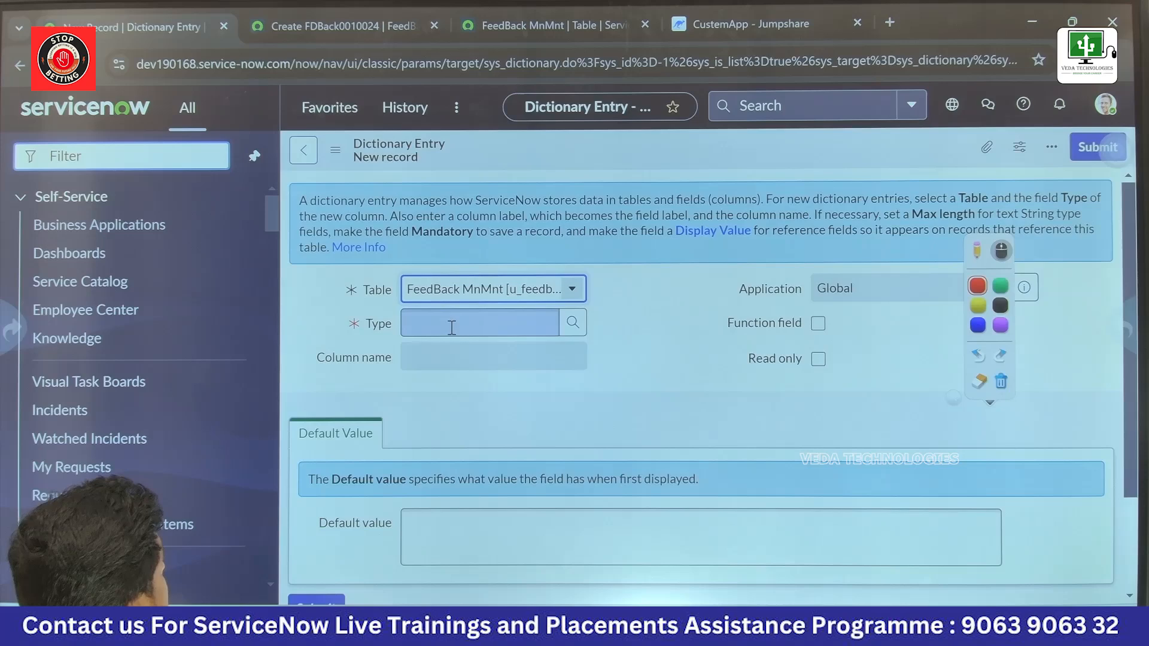
click(451, 328)
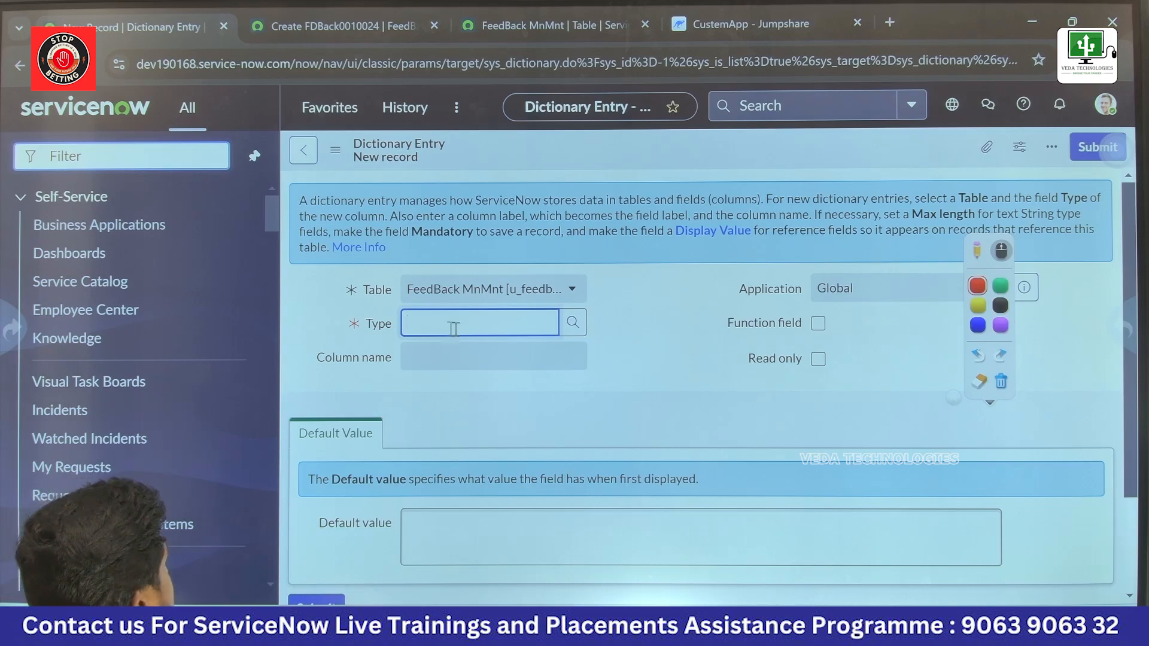
click(570, 324)
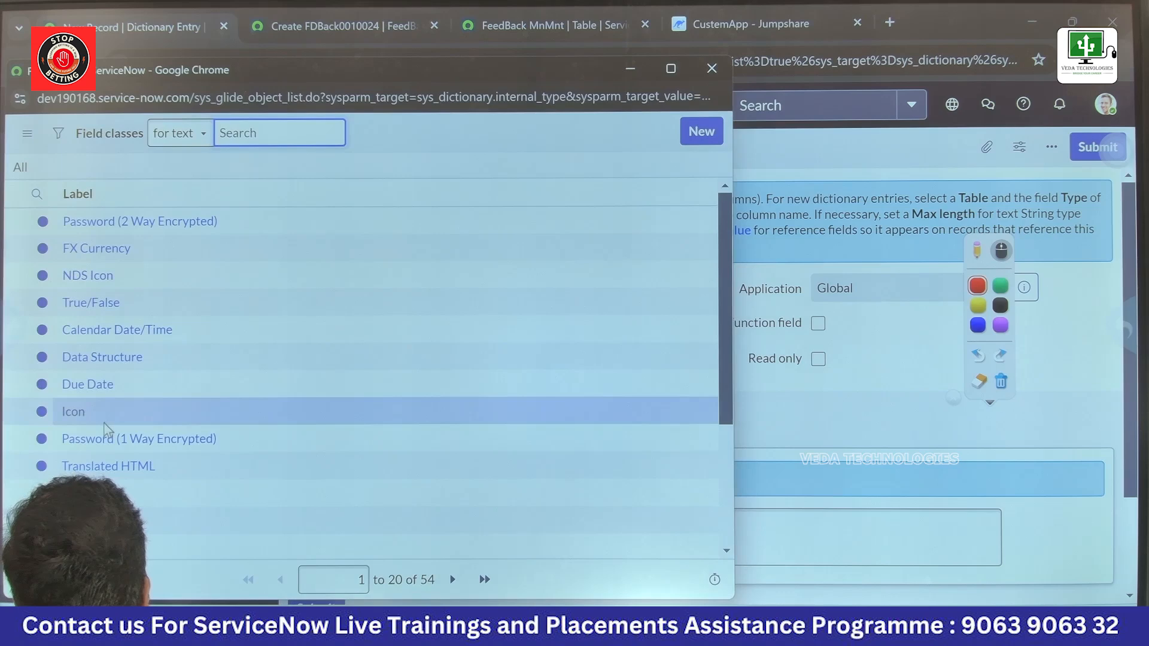
Step: Look through all pages of the field classes list to review the available field types
scroll(103, 418, down, 3)
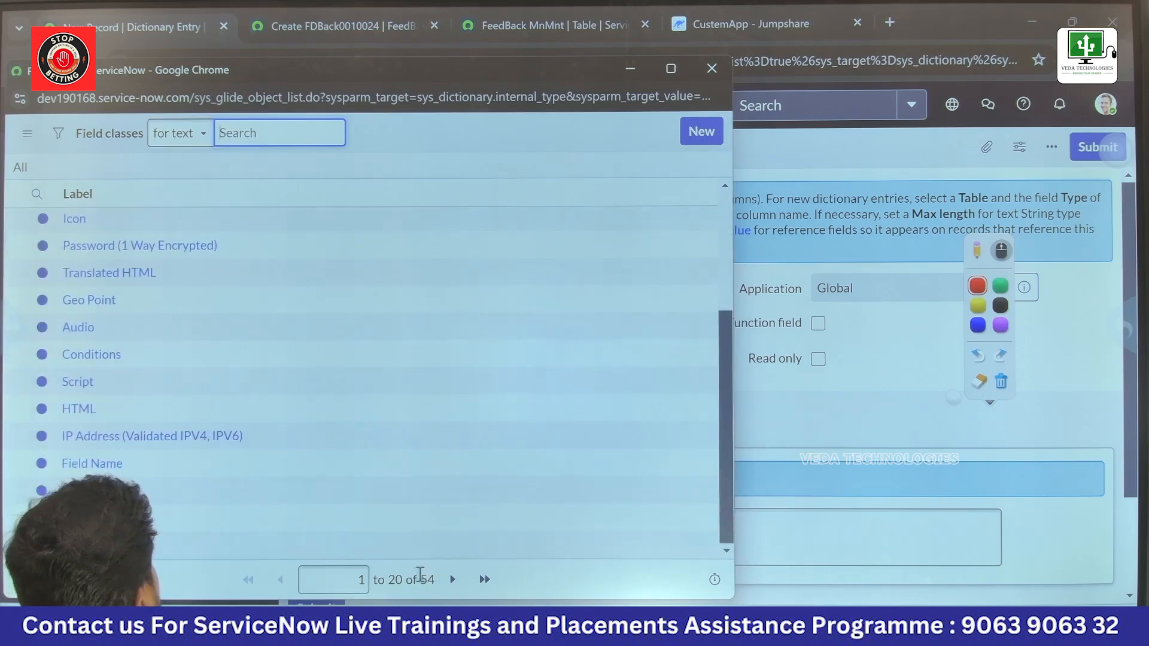
click(451, 579)
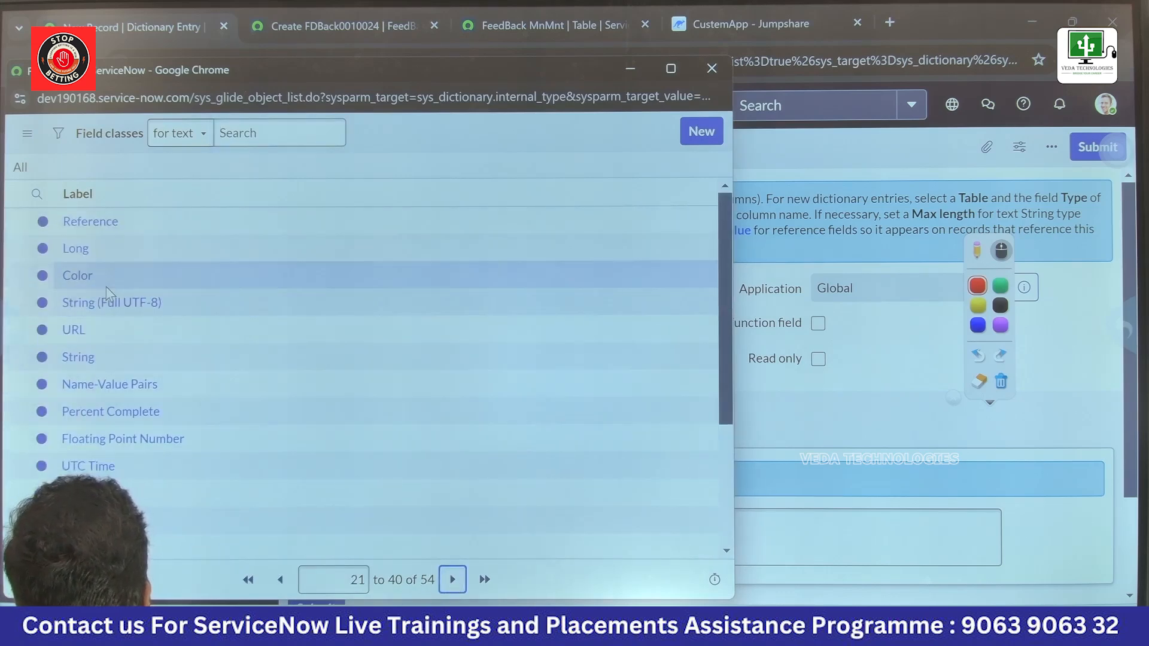
scroll(96, 417, down, 1)
scroll(96, 417, down, 2)
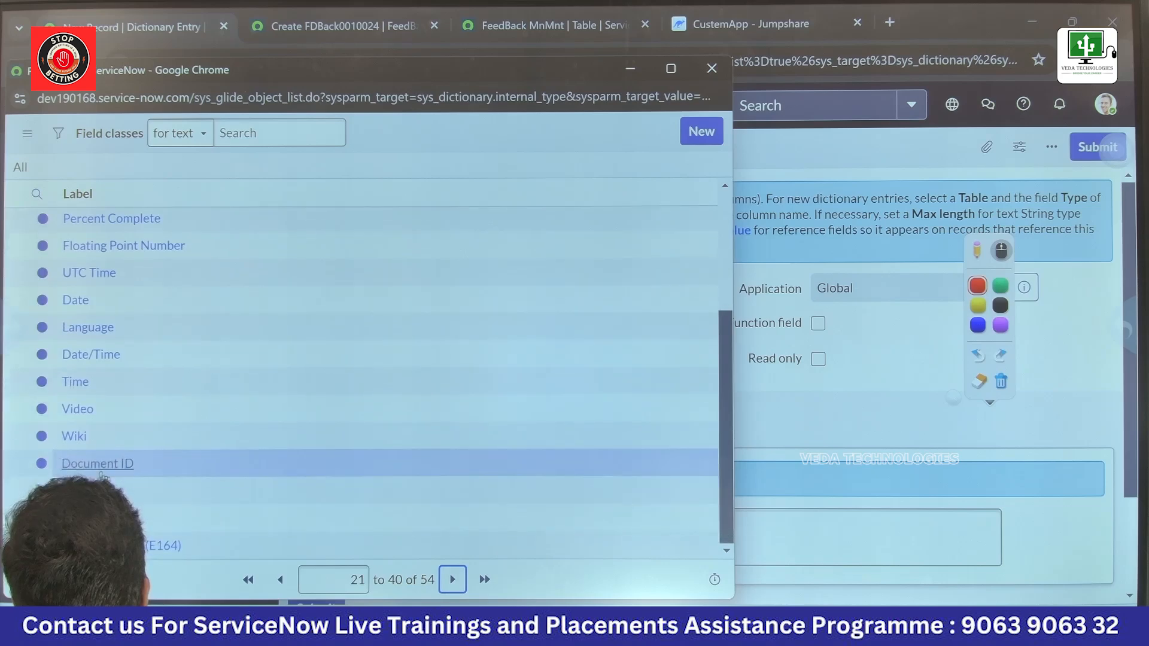
click(452, 579)
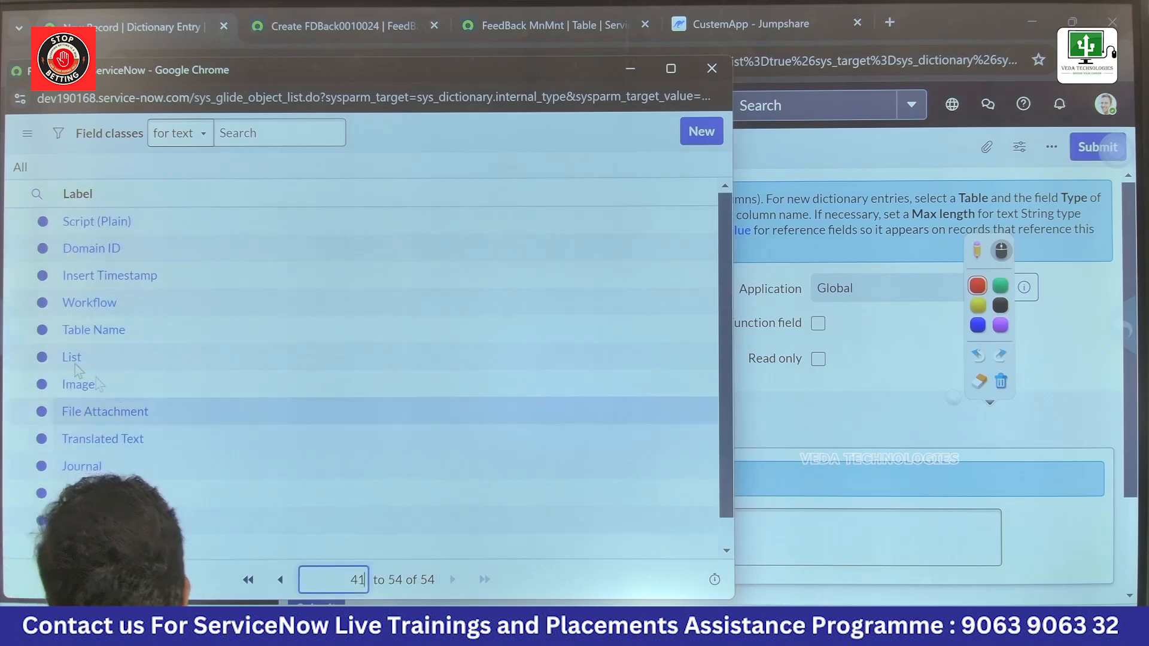
scroll(125, 417, down, 1)
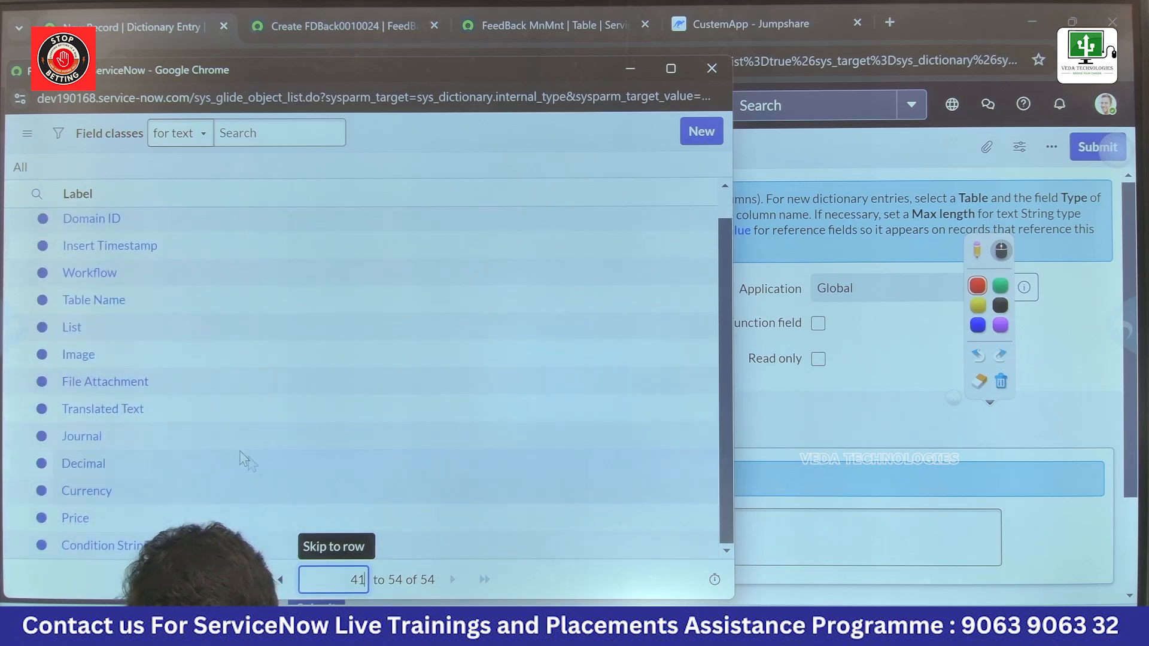
scroll(239, 448, up, 1)
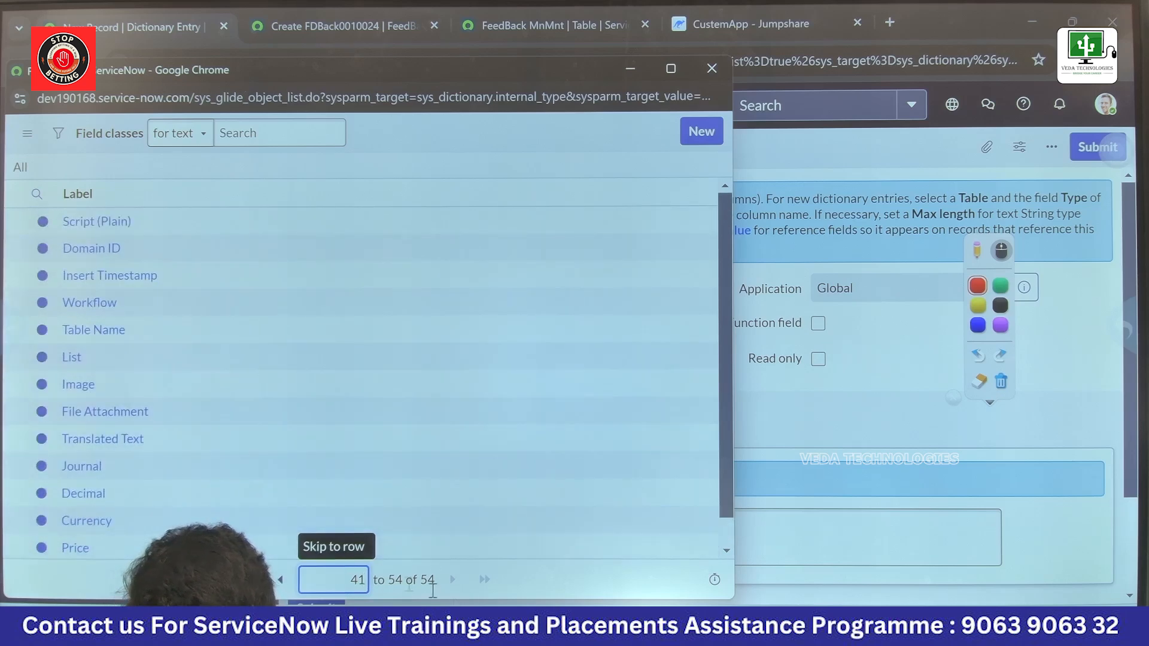
click(279, 579)
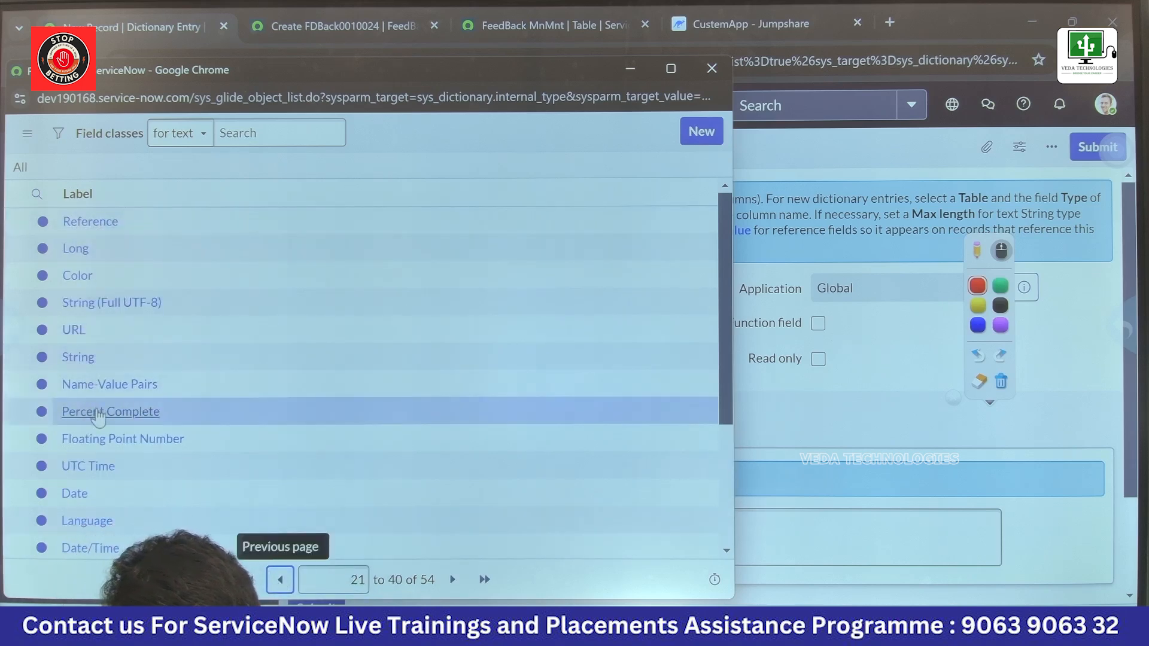
scroll(97, 417, down, 3)
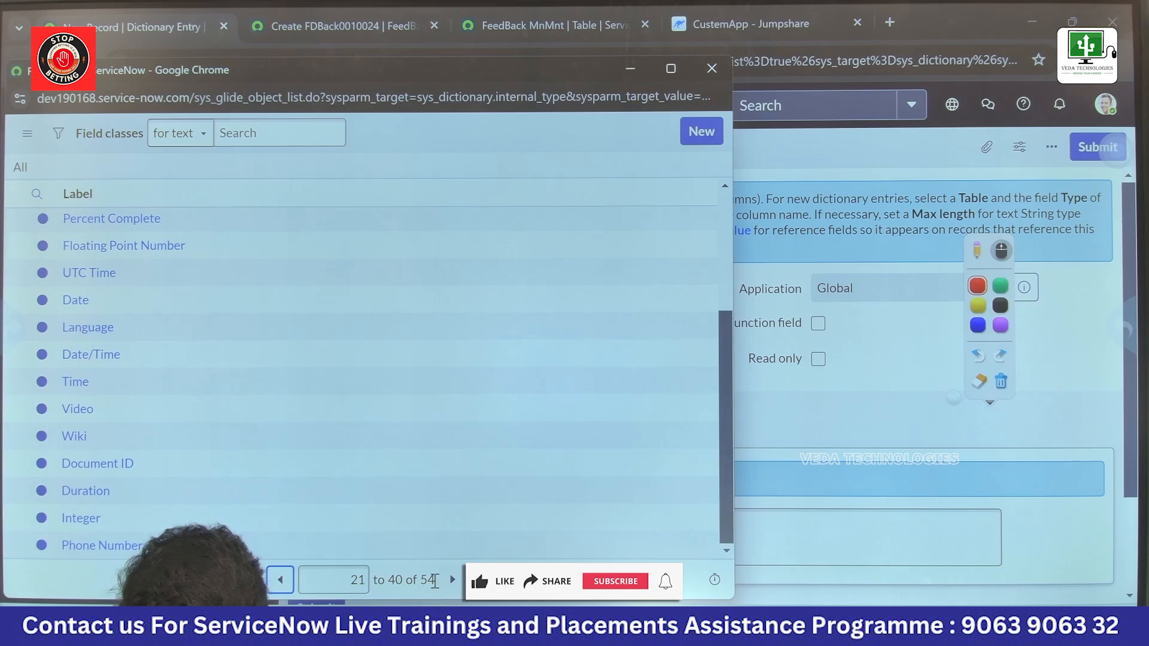
click(452, 579)
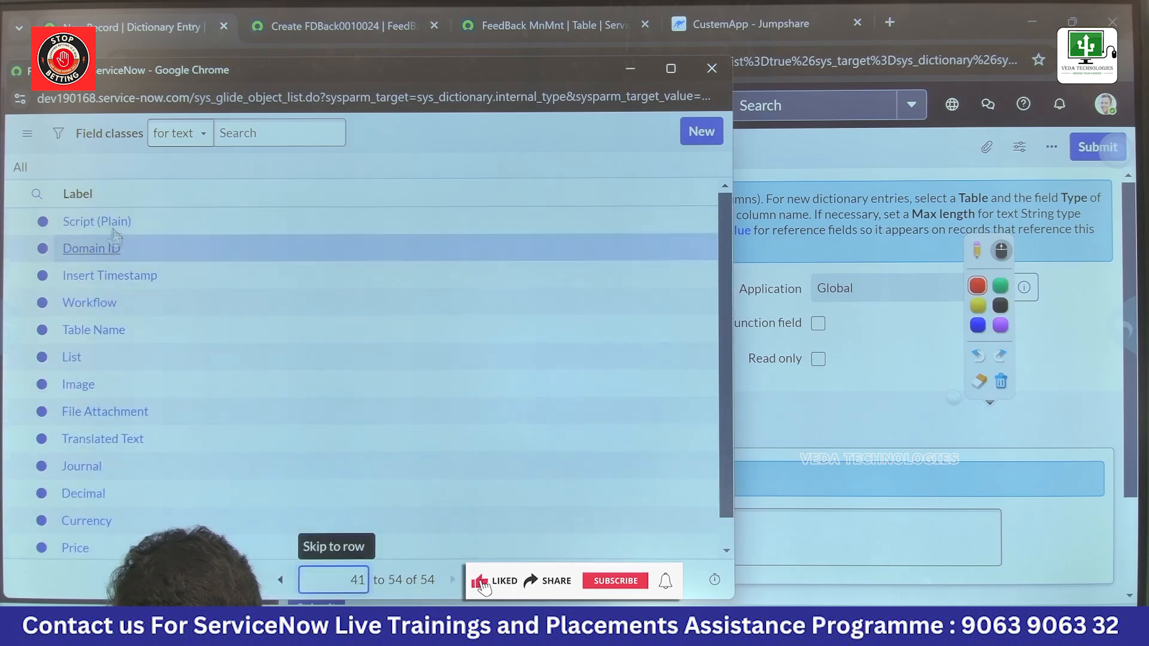
scroll(126, 513, down, 1)
scroll(143, 466, up, 1)
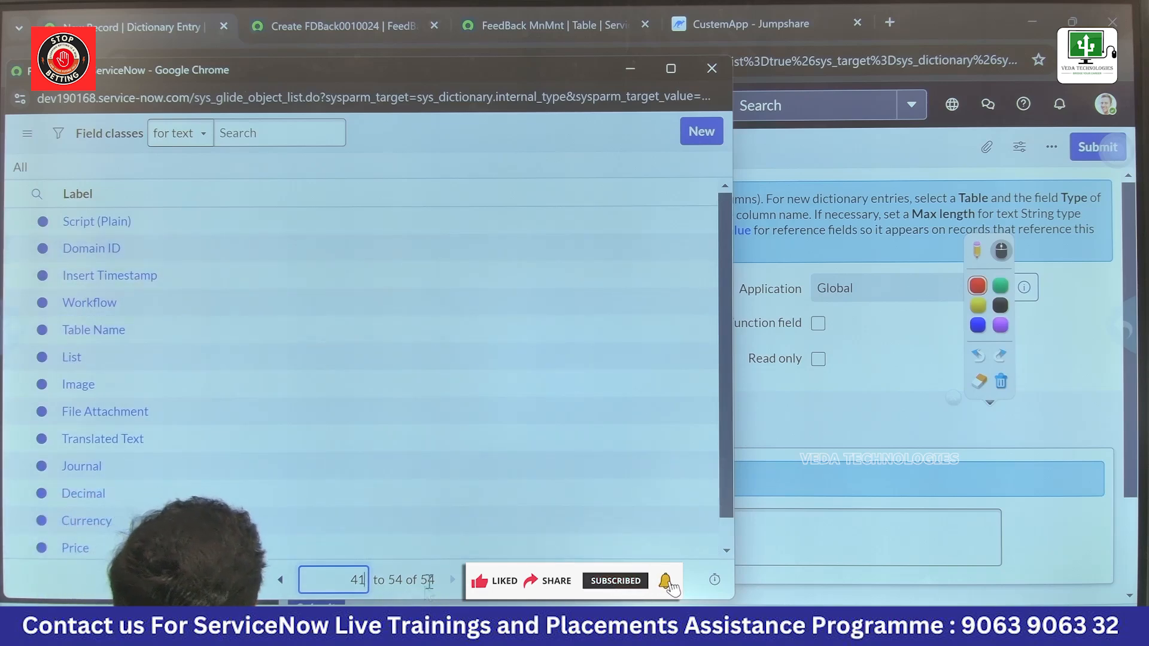
click(280, 580)
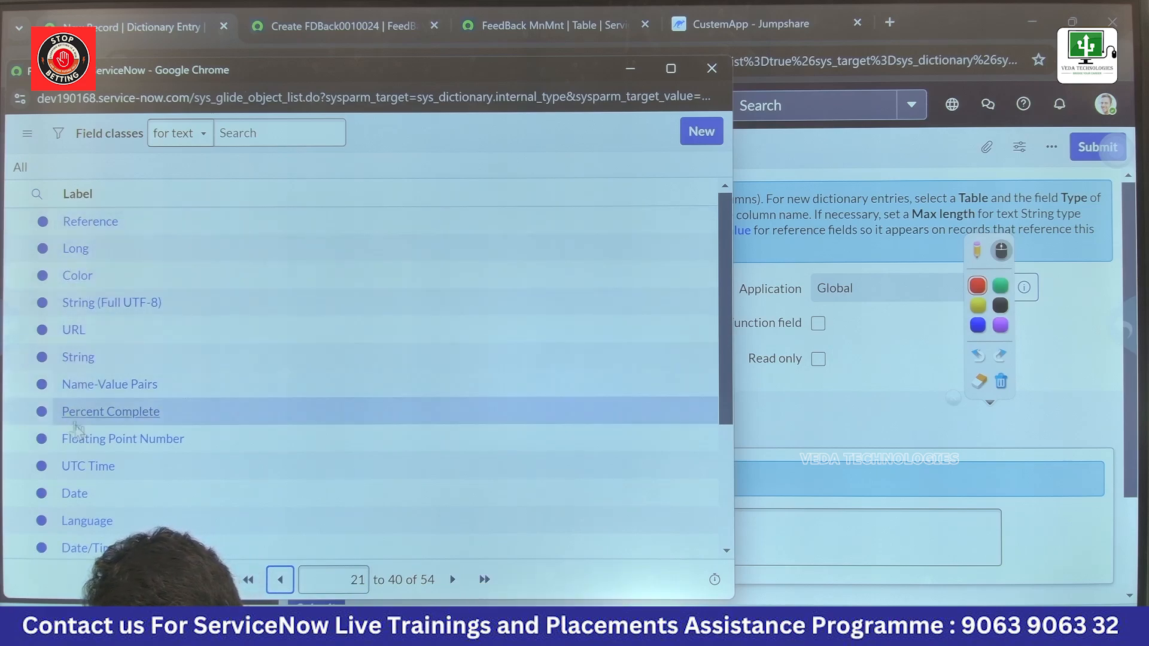
scroll(102, 521, down, 3)
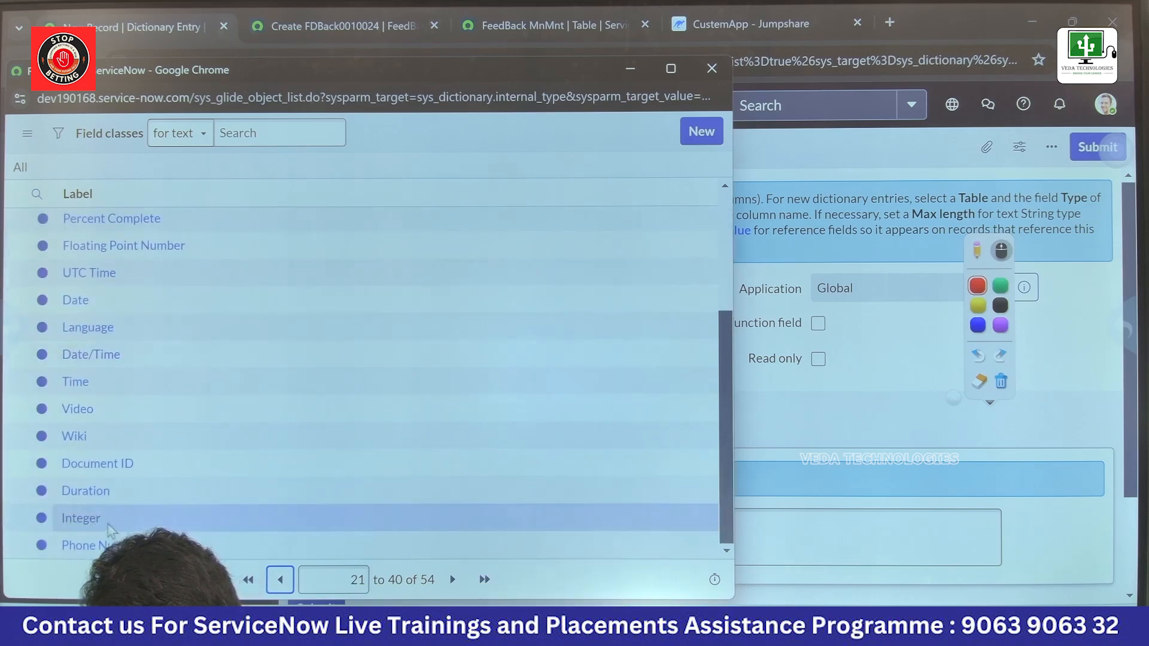
scroll(111, 392, up, 3)
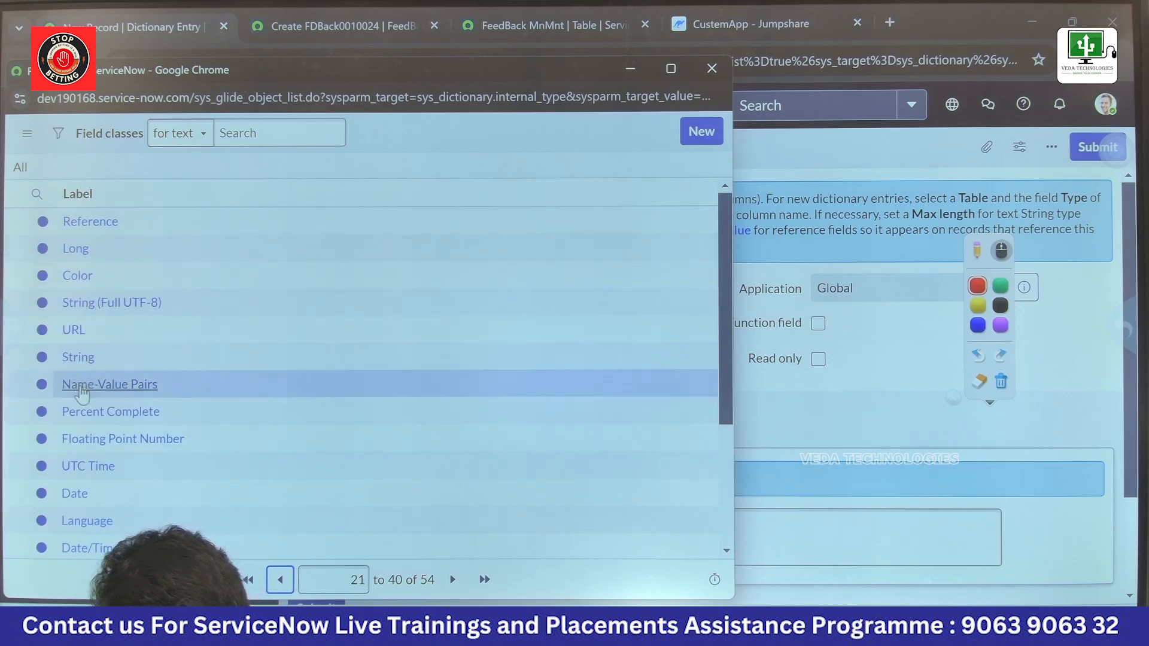
scroll(90, 495, down, 3)
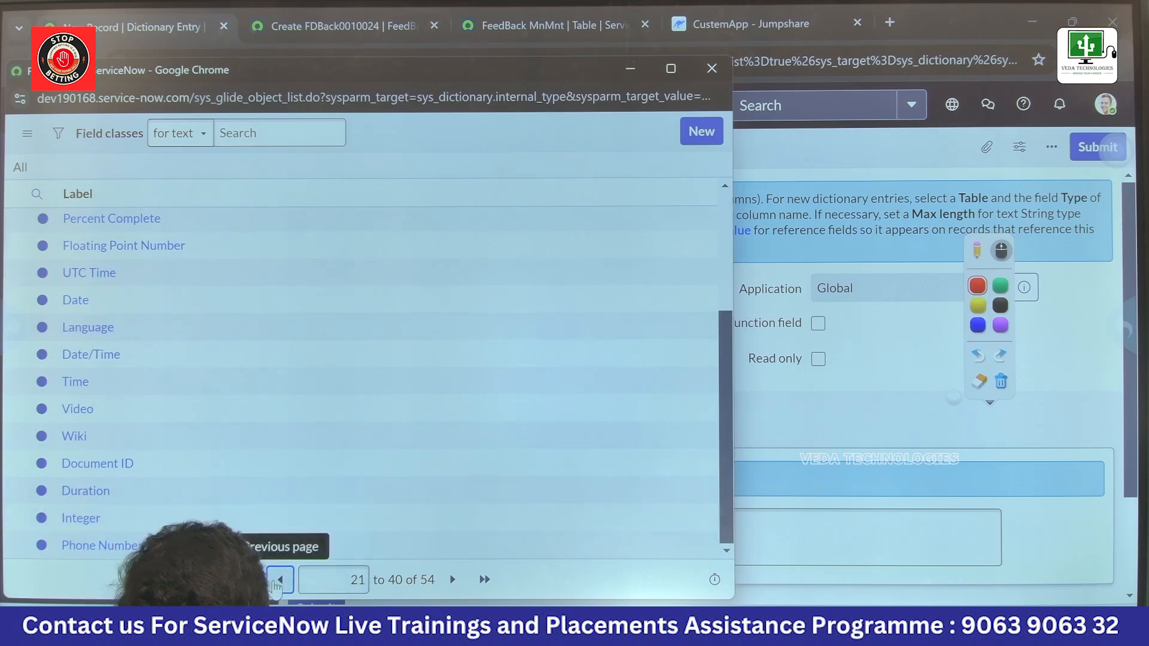
click(280, 579)
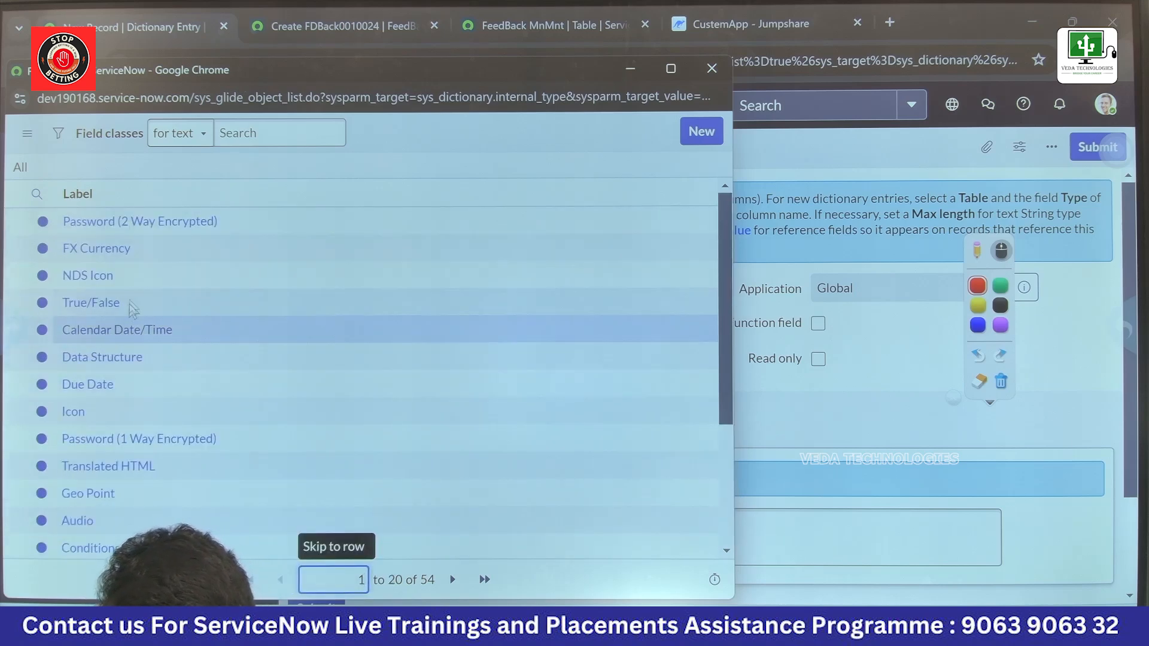
scroll(141, 453, down, 3)
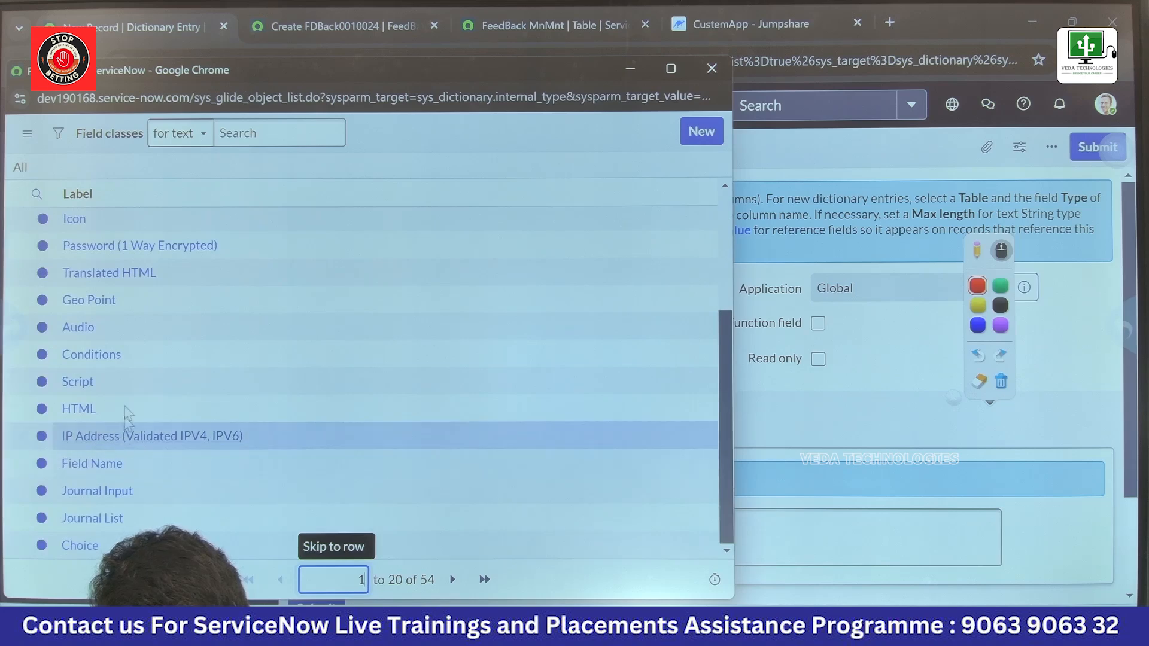
scroll(141, 453, up, 3)
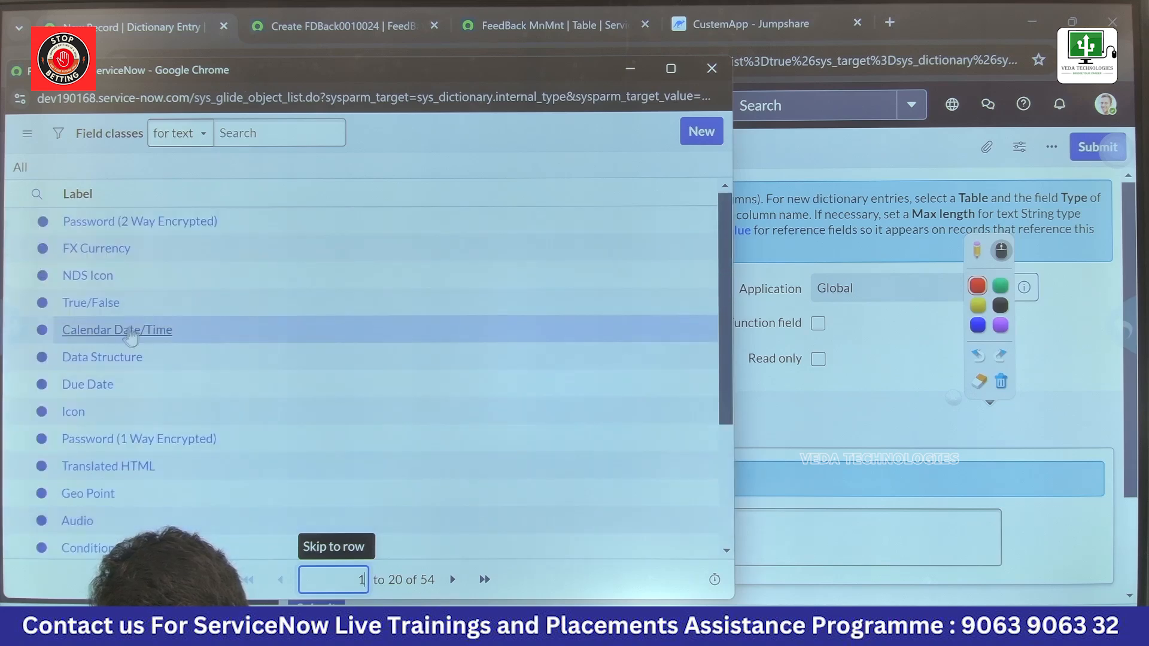
Step: Set the new entry's type to True/False and its column label to ProductFit, and save it
click(96, 302)
click(452, 353)
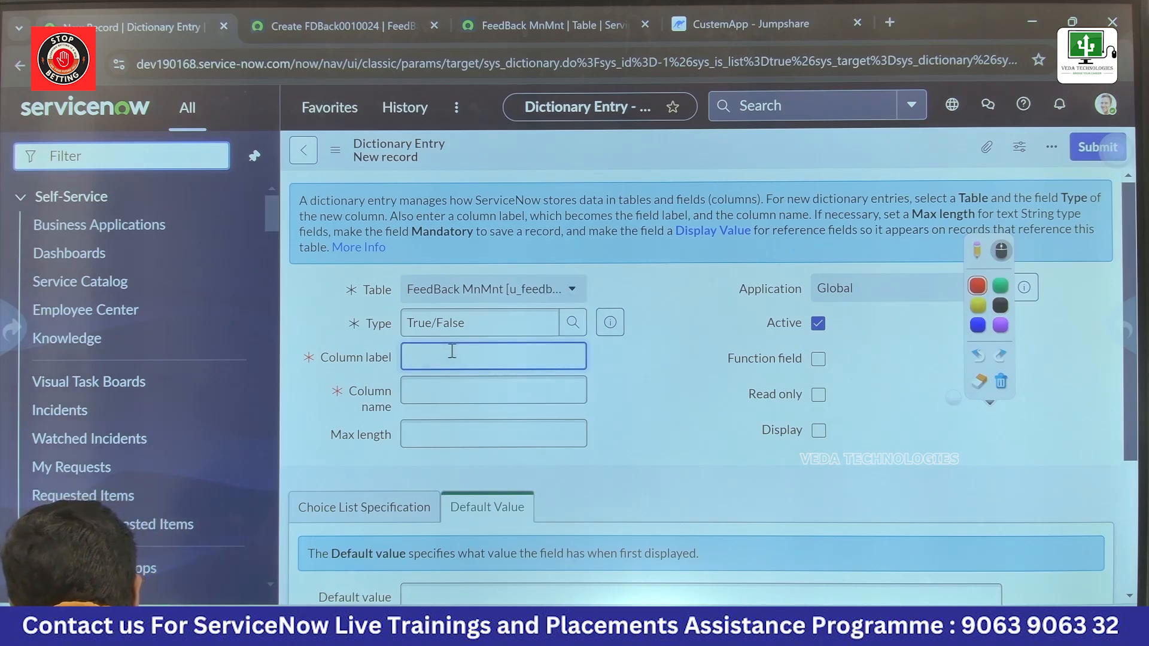
text(Product)
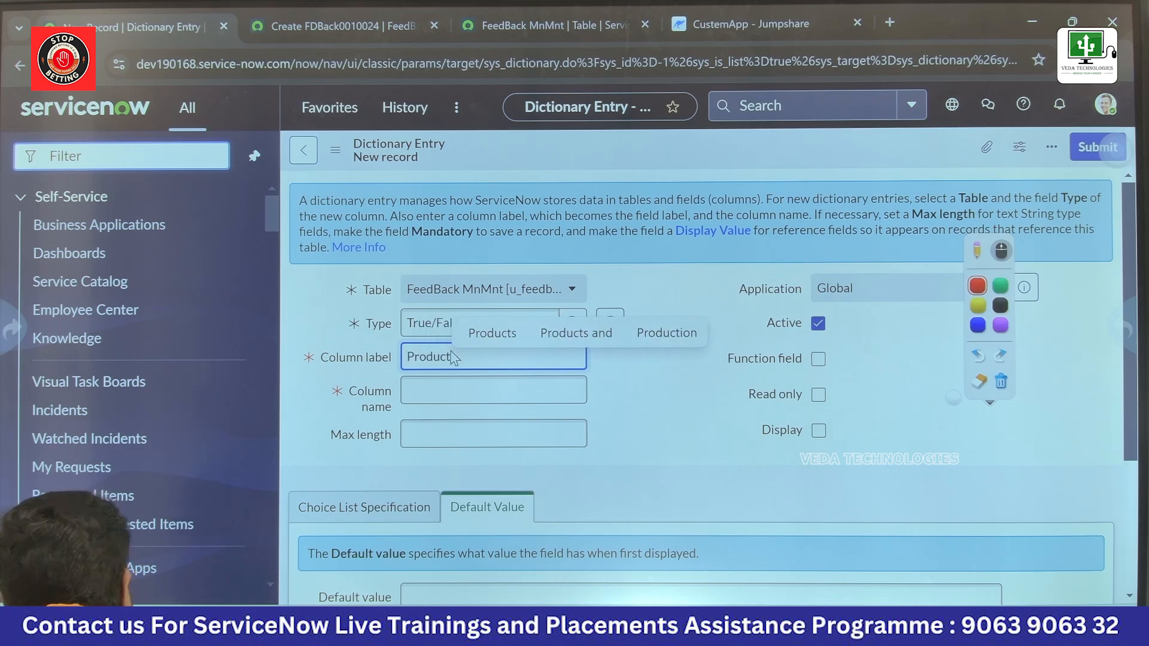
text( Fit)
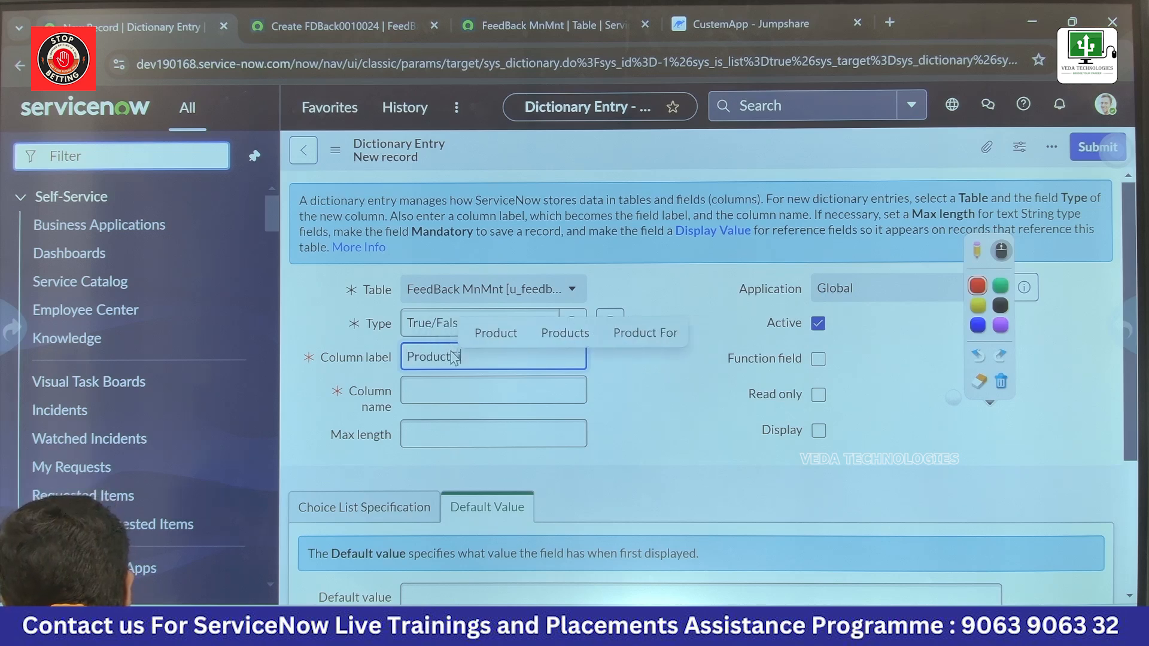
right_click(665, 376)
click(608, 150)
right_click(607, 145)
click(618, 157)
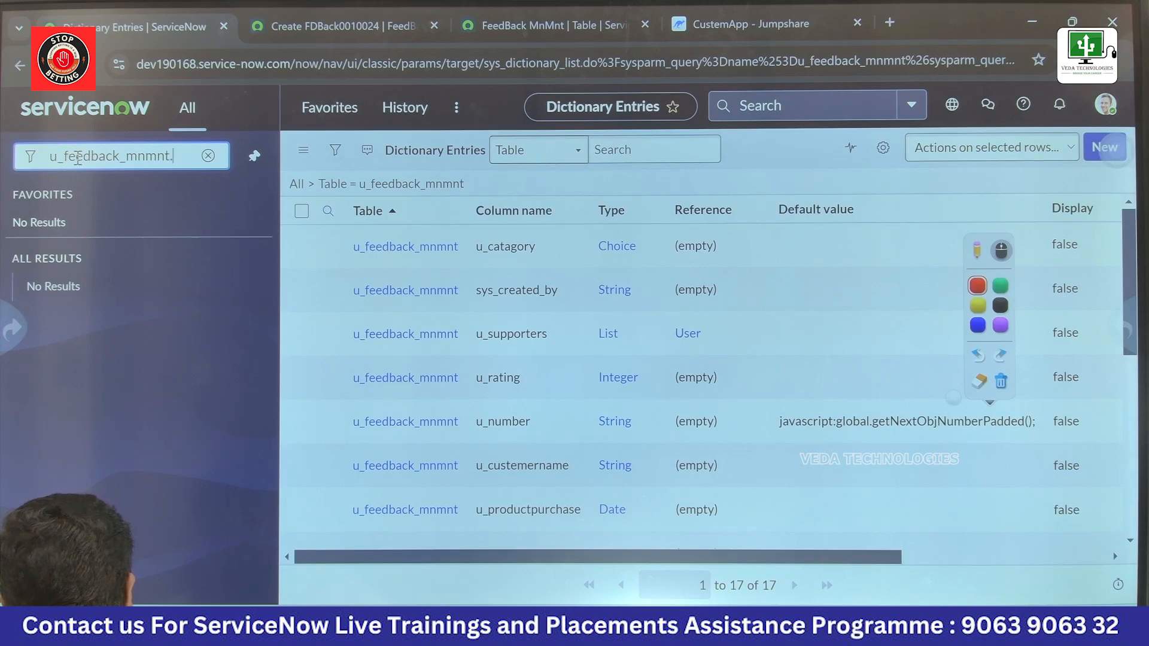
Step: Open a new FeedBack MnMnt record through the navigator with u_feedback_mnmnt.form and try out the ProductFit checkbox
text(form)
key(Return)
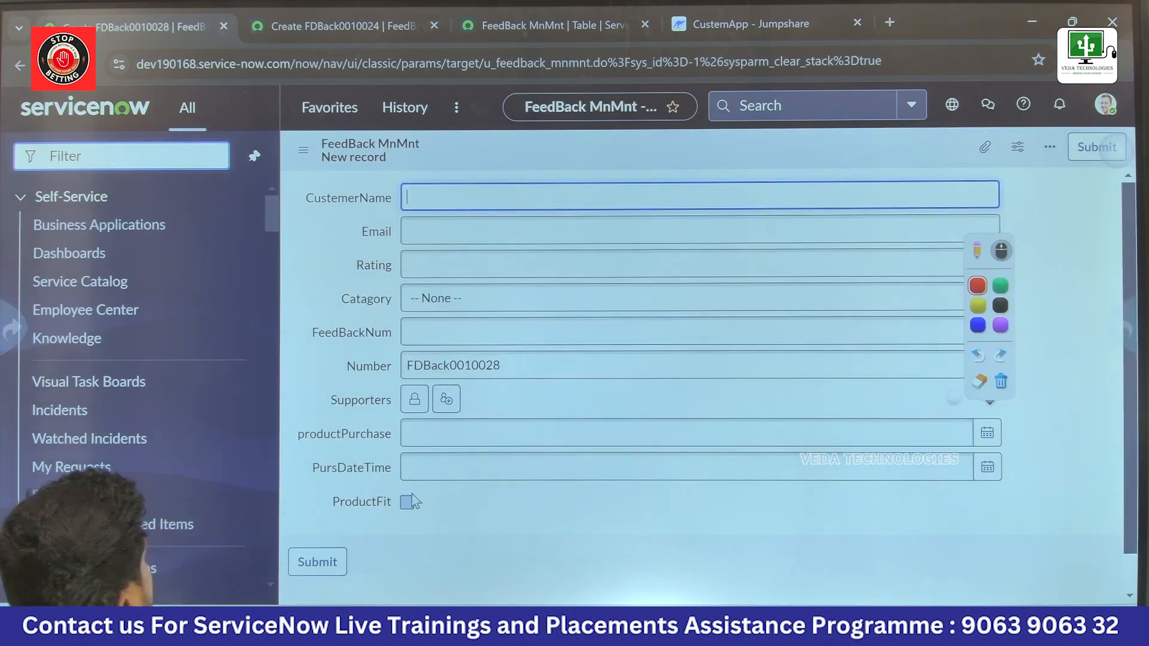
click(401, 509)
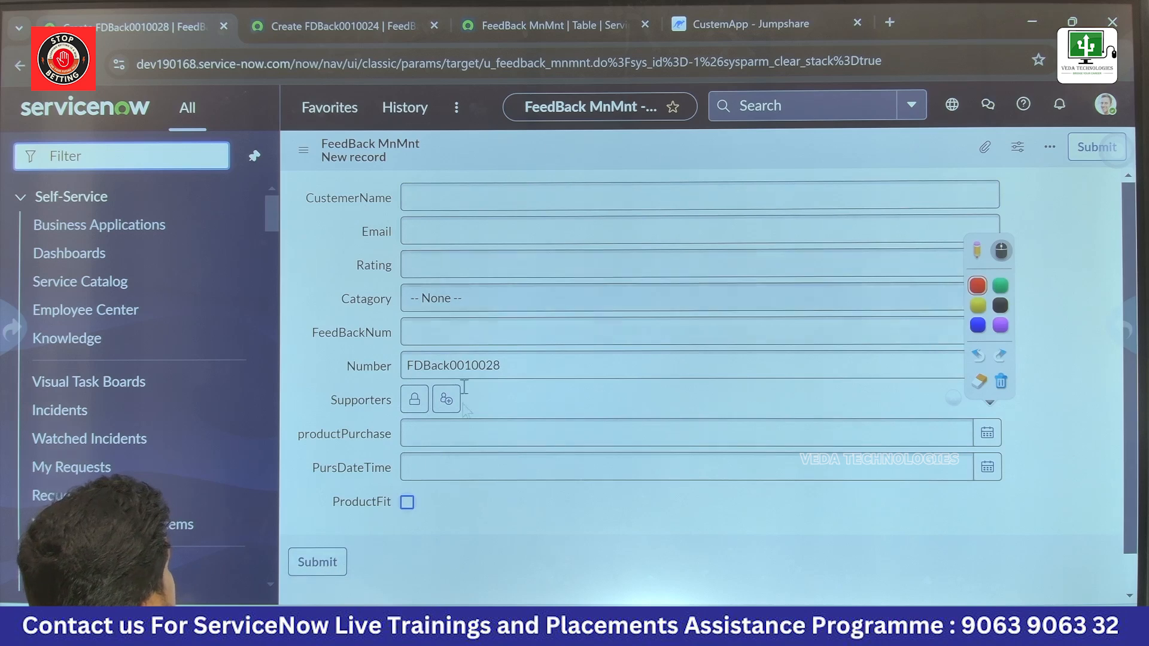
Step: Leave the new record unsaved and open the FeedBack MnMnt table's dictionary entries from the form's configuration options
right_click(533, 152)
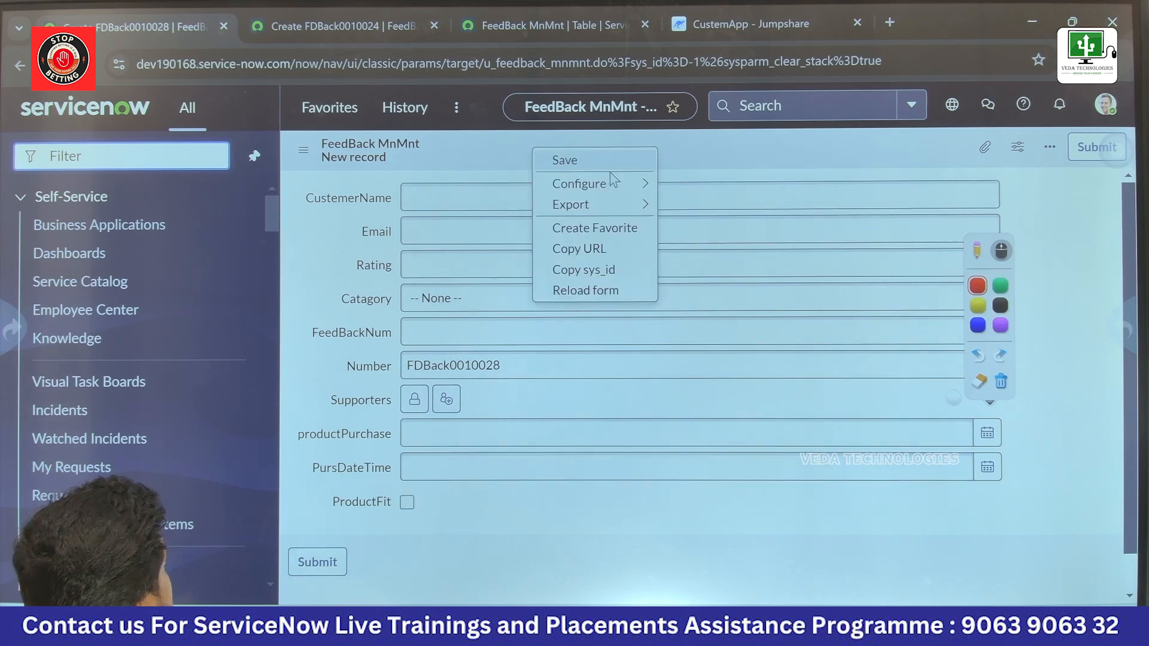
mouse_move(642, 204)
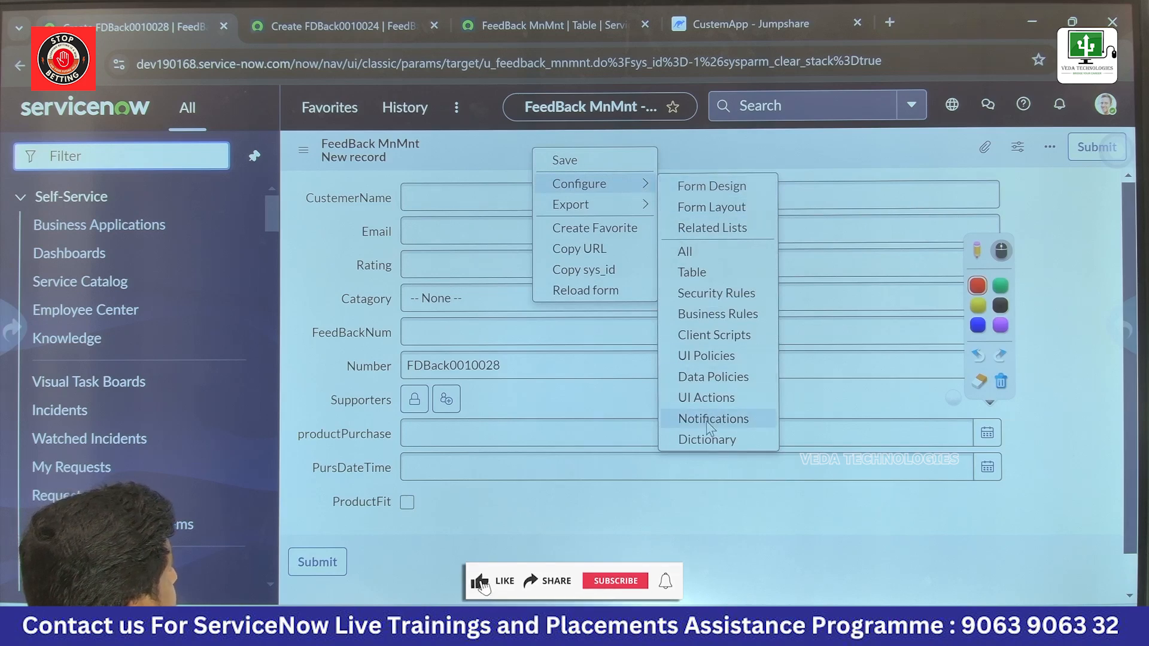
click(704, 440)
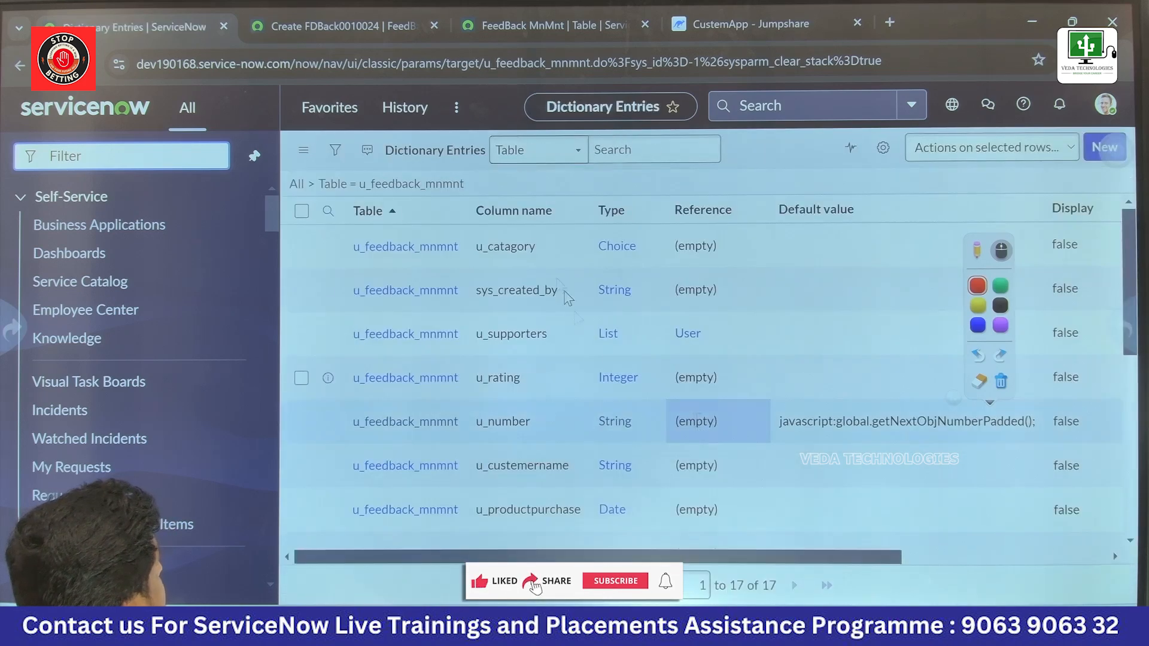
Step: Start another dictionary entry for the table with type Reference and column label Caller
click(1103, 148)
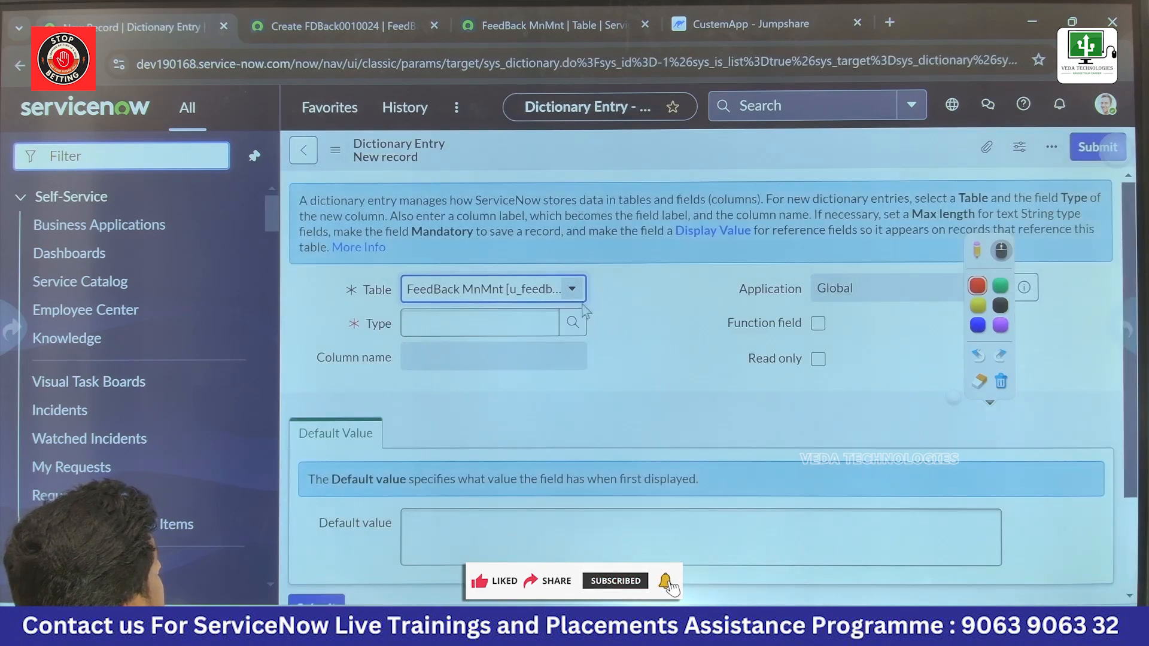
text(efer)
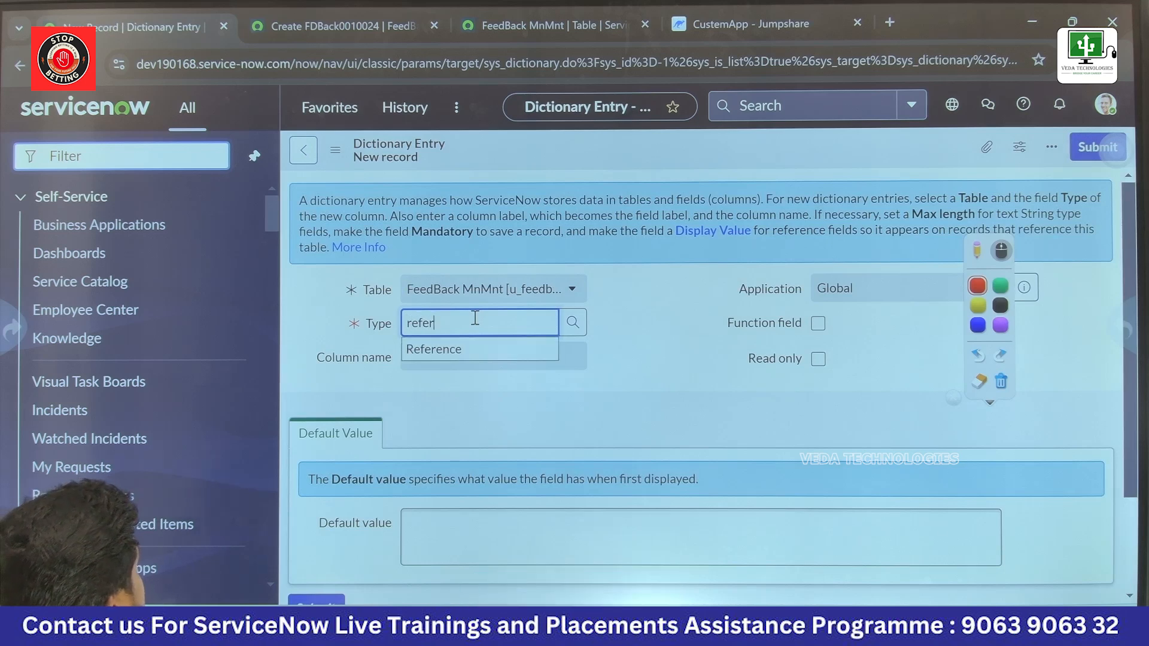
key(Down)
key(Return)
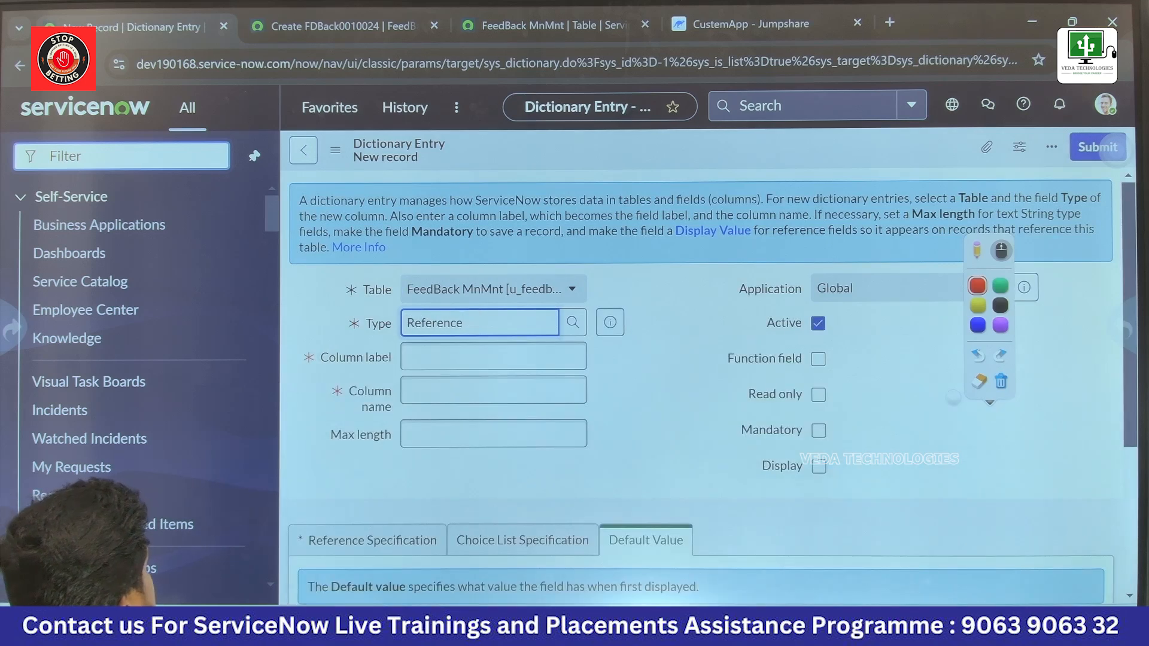
click(460, 363)
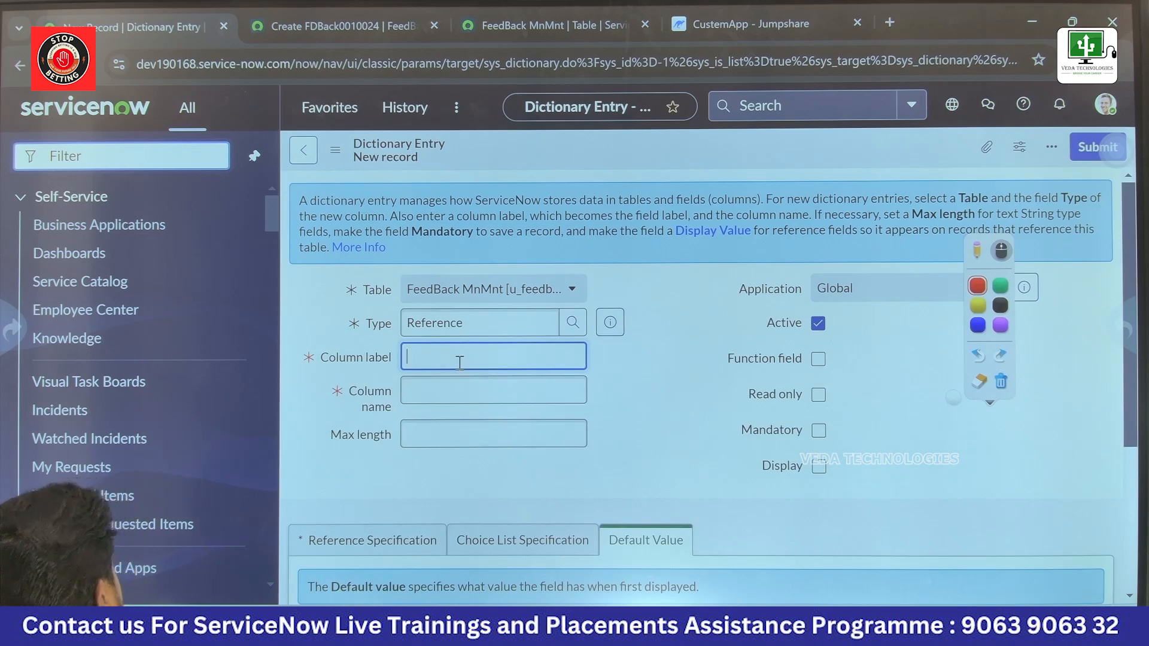
text(Caller)
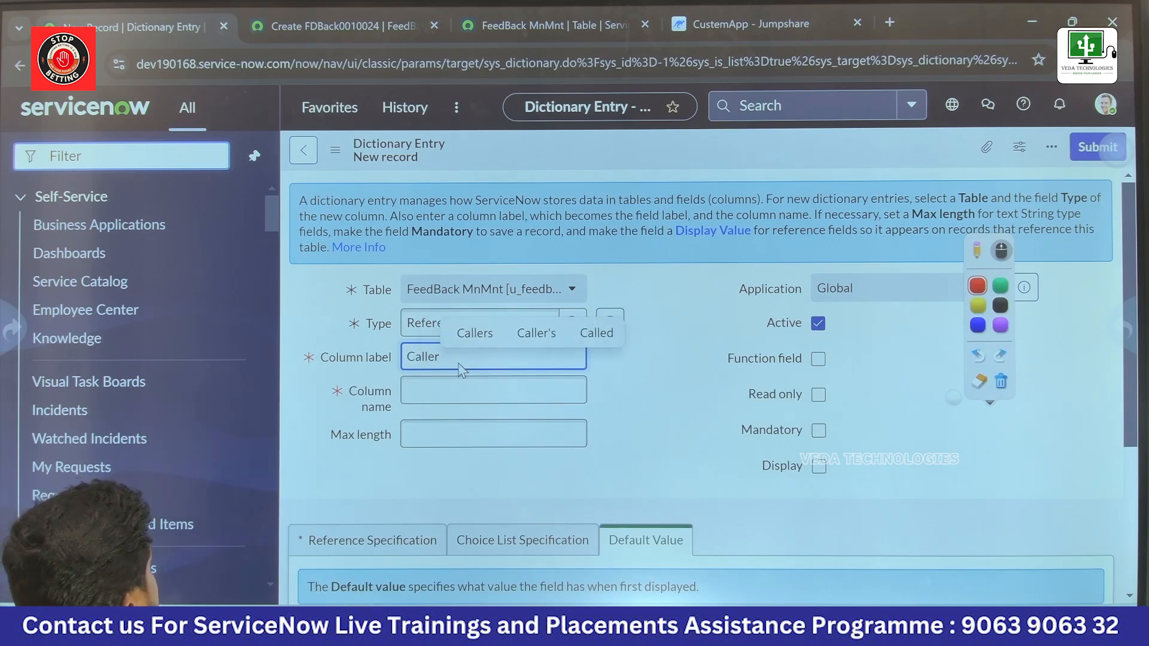
Step: Fill in the Caller entry's column name and set its Reference table to User (sys_user) in the reference specification
click(331, 394)
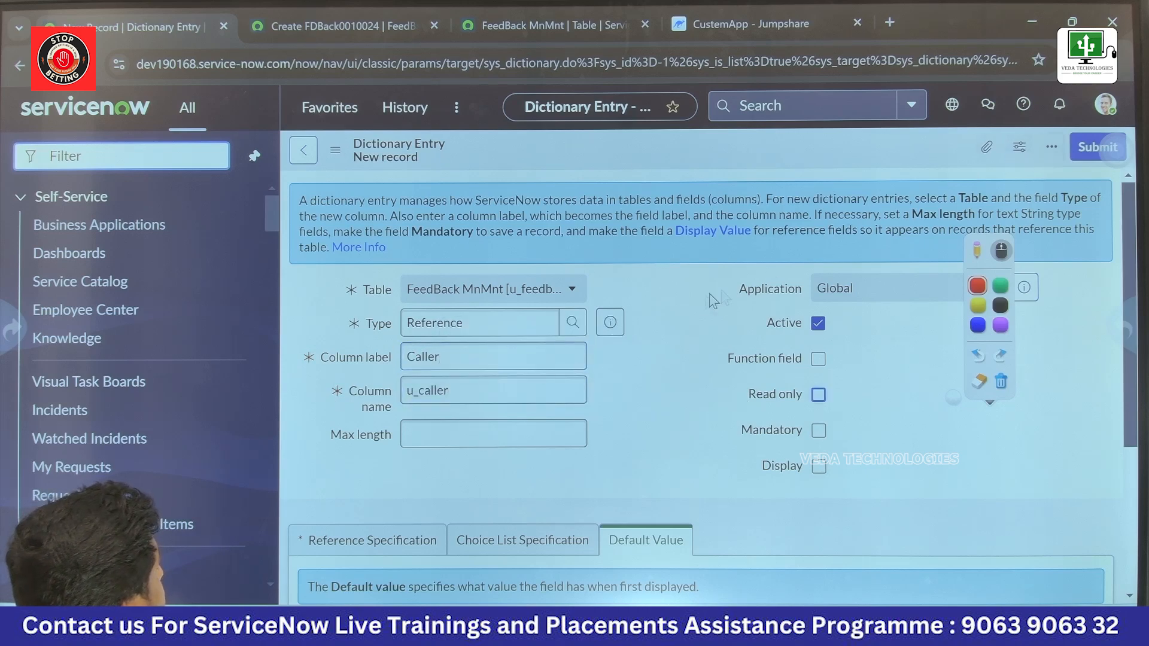
scroll(700, 306, down, 3)
click(407, 362)
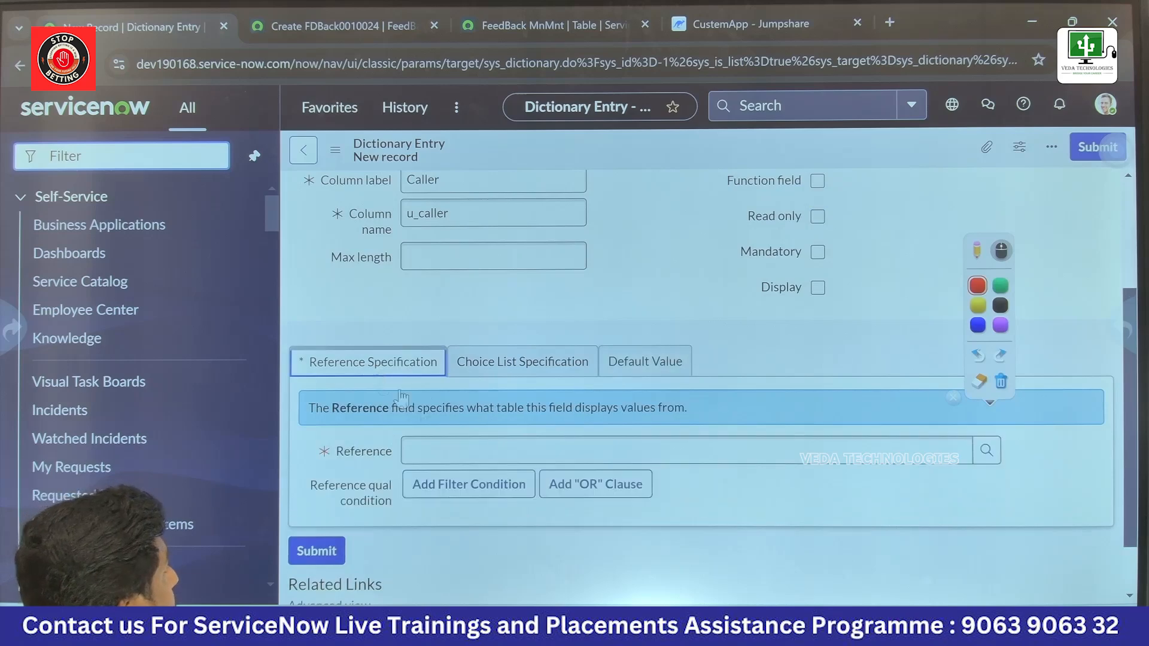
click(986, 451)
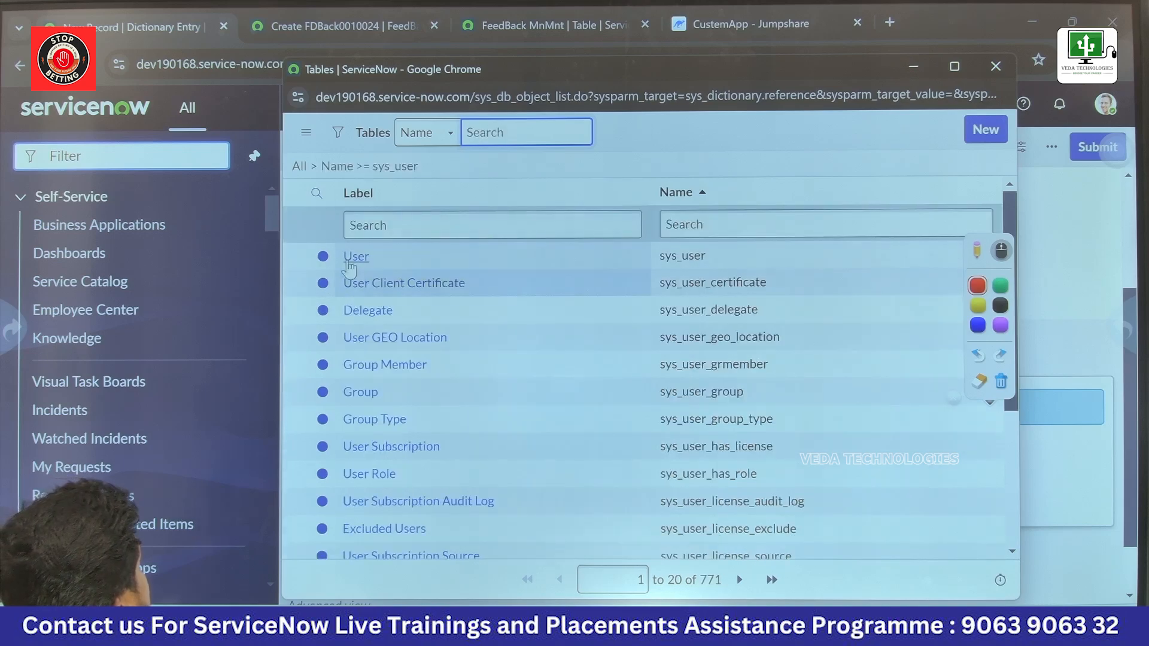
click(355, 256)
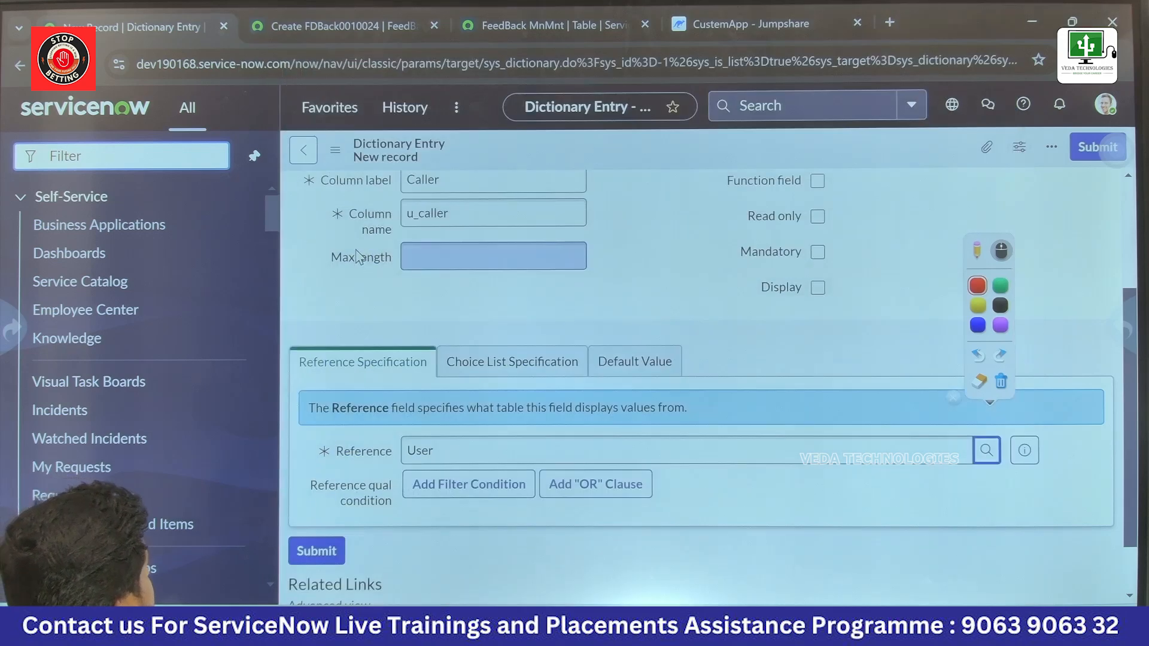
Step: Add a reference qualifier condition on the Active field to the Caller entry and submit it
click(585, 491)
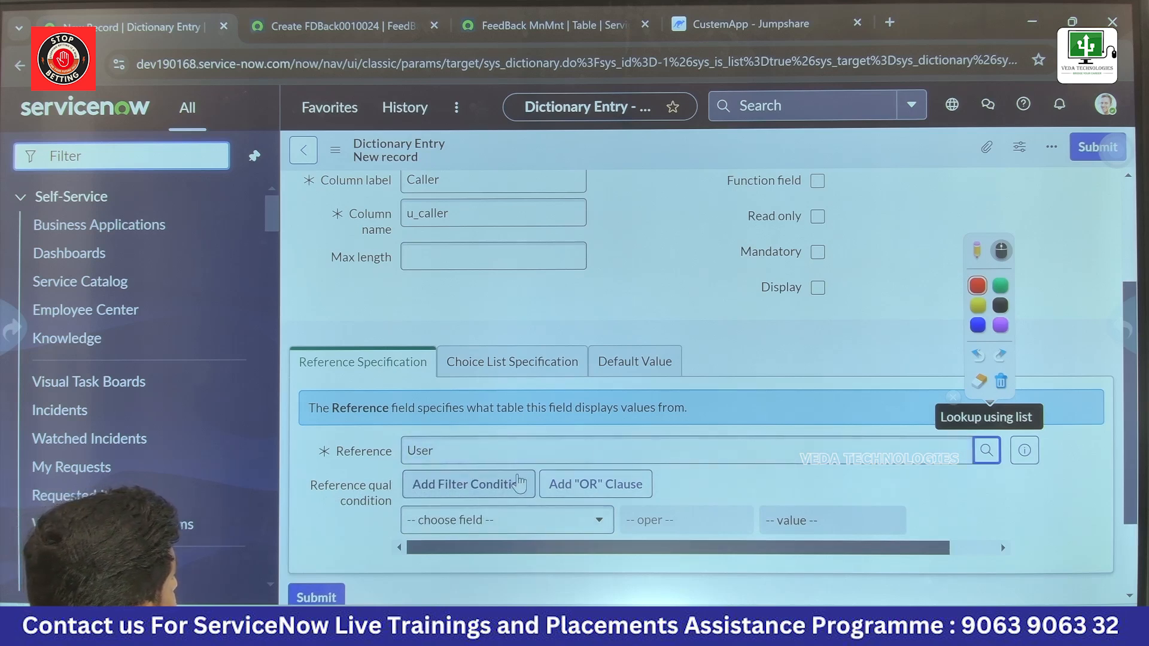
scroll(504, 457, down, 2)
click(463, 431)
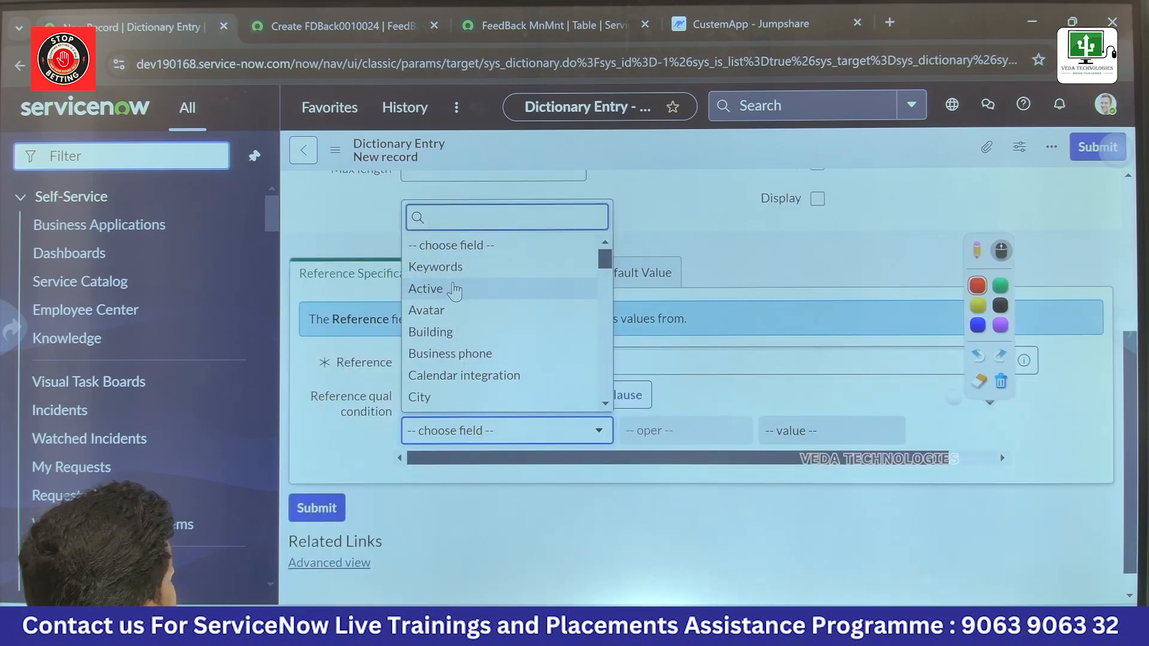
scroll(450, 299, down, 8)
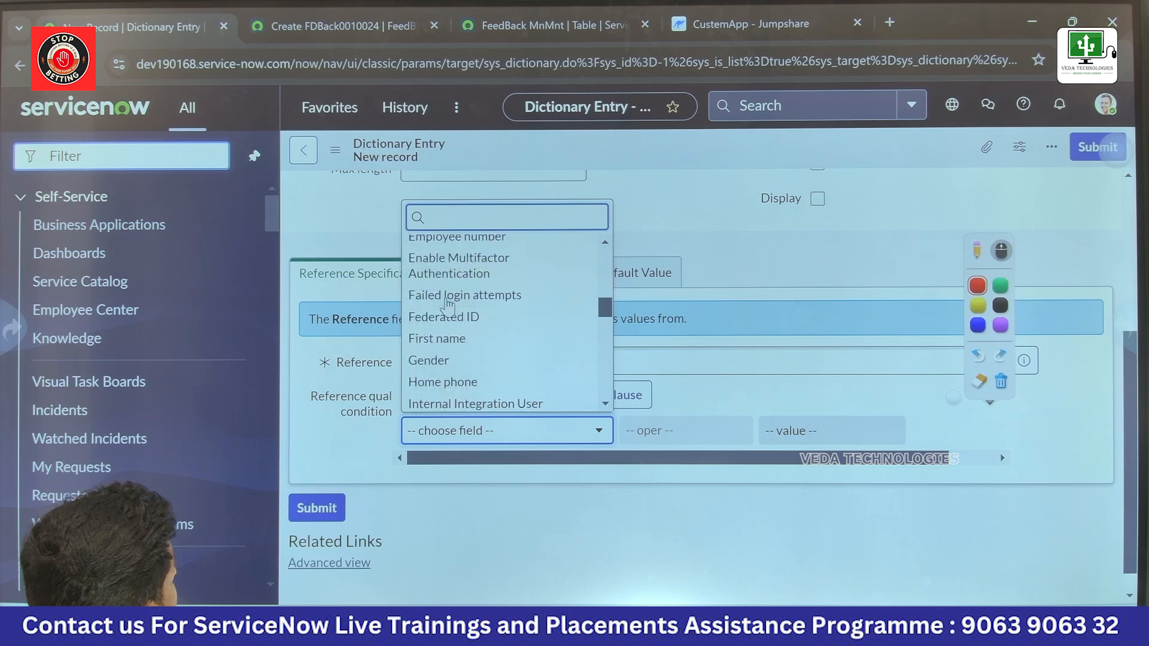
scroll(446, 305, down, 12)
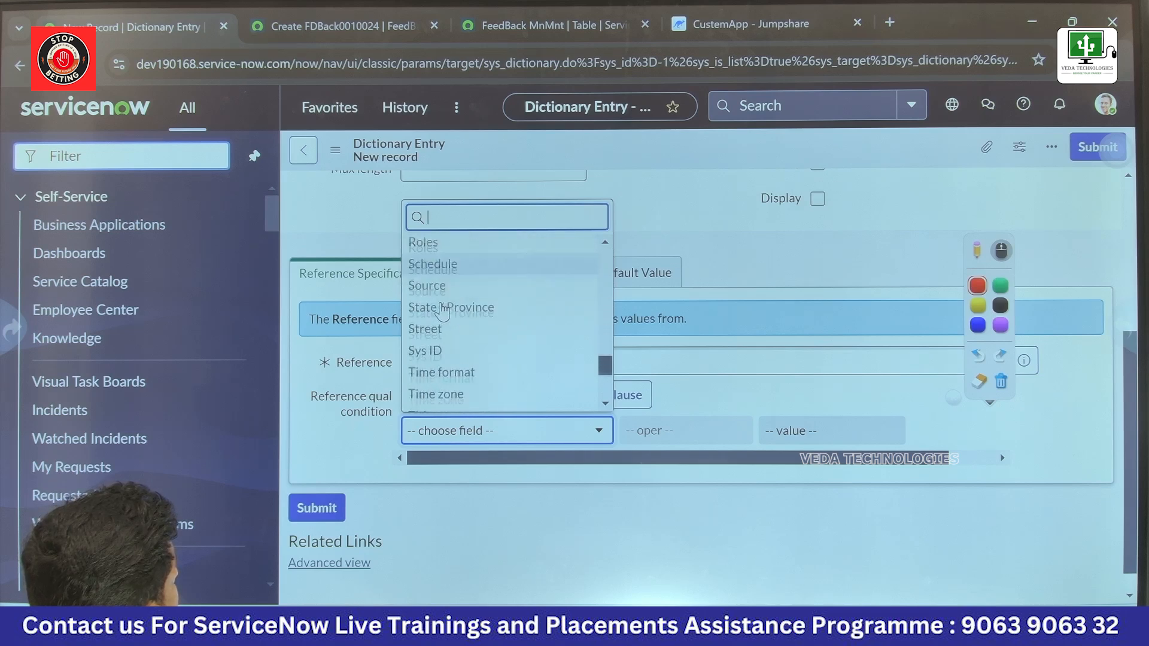
scroll(442, 311, down, 1)
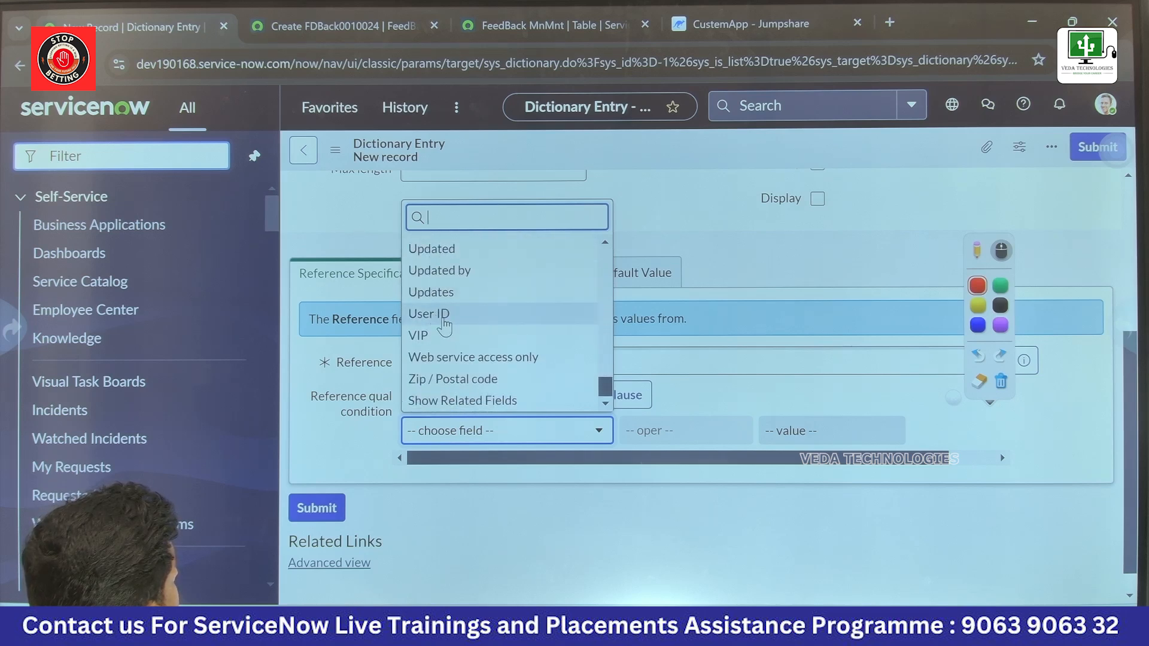
scroll(444, 326, up, 3)
scroll(443, 326, down, 3)
scroll(439, 335, up, 15)
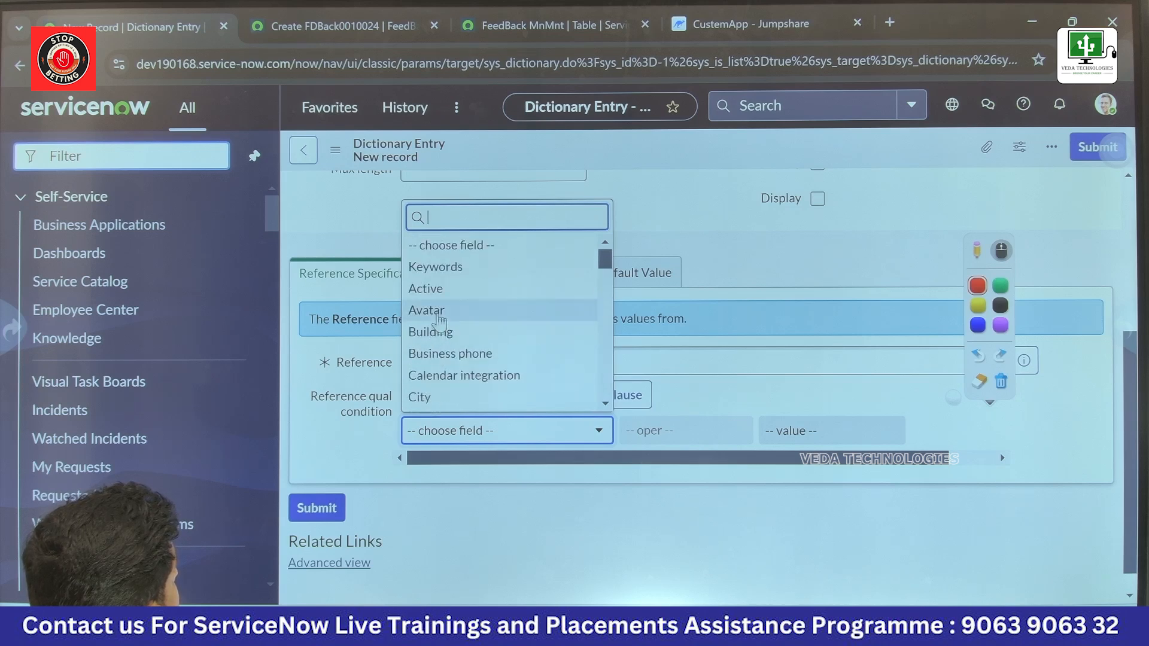
click(426, 289)
click(317, 507)
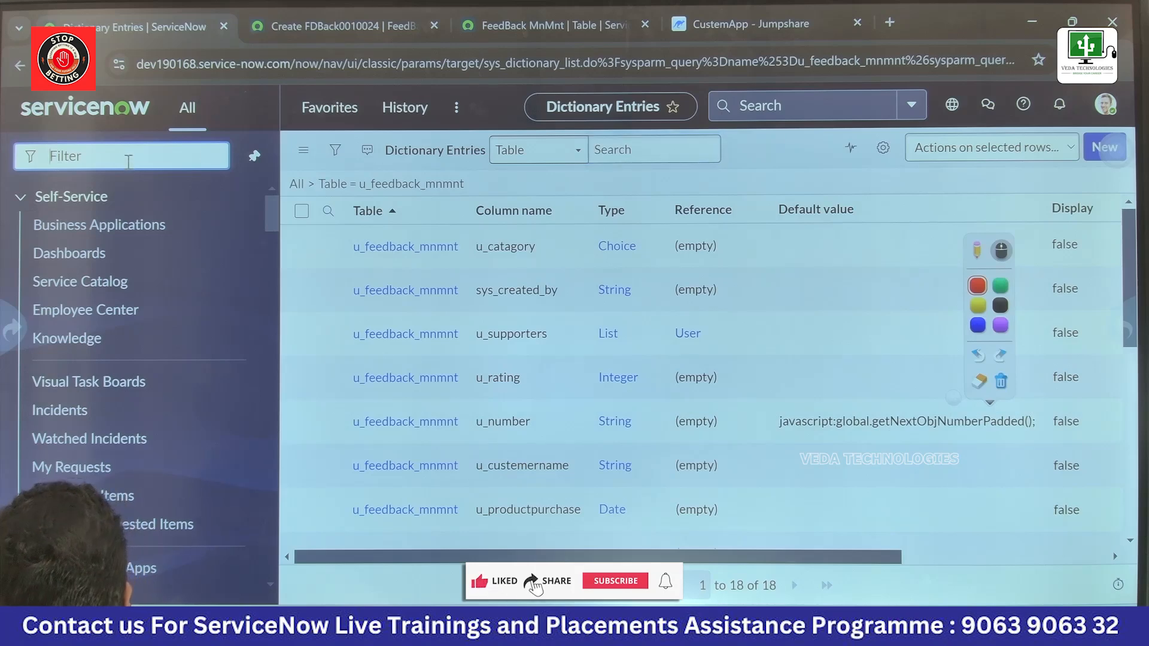
Step: Open a new FeedBack MnMnt record through the navigator with u_feedback_mnmnt.form and view the users offered by the Caller lookup
text(u_feedback_mnmnt)
text(.f)
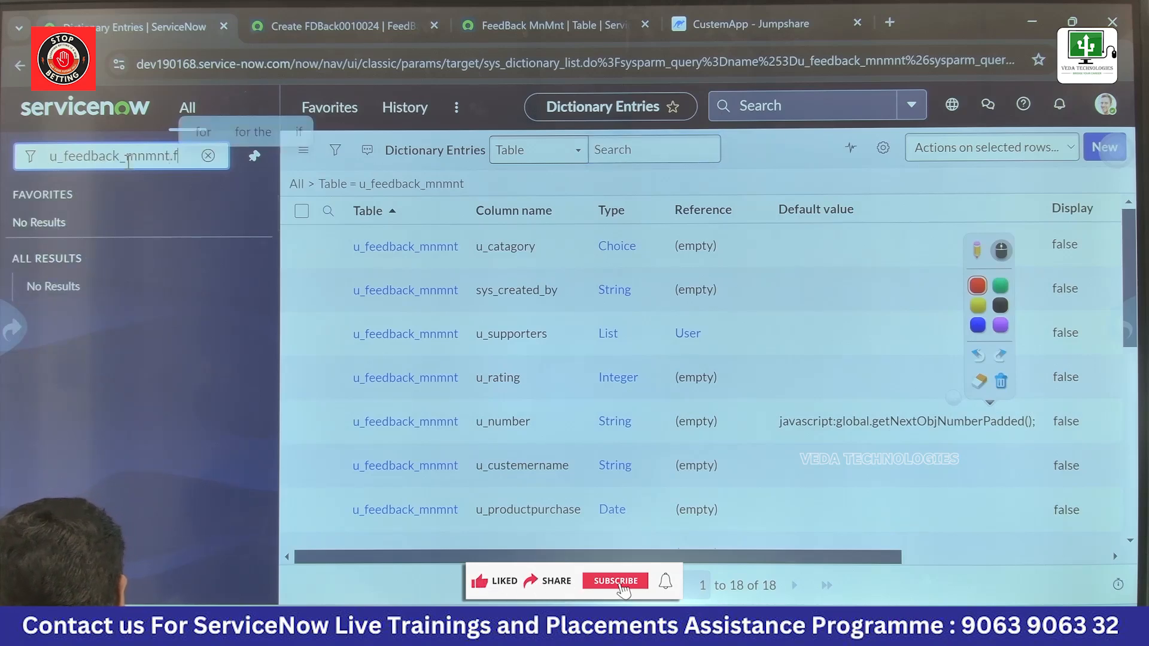
text(orm)
key(Return)
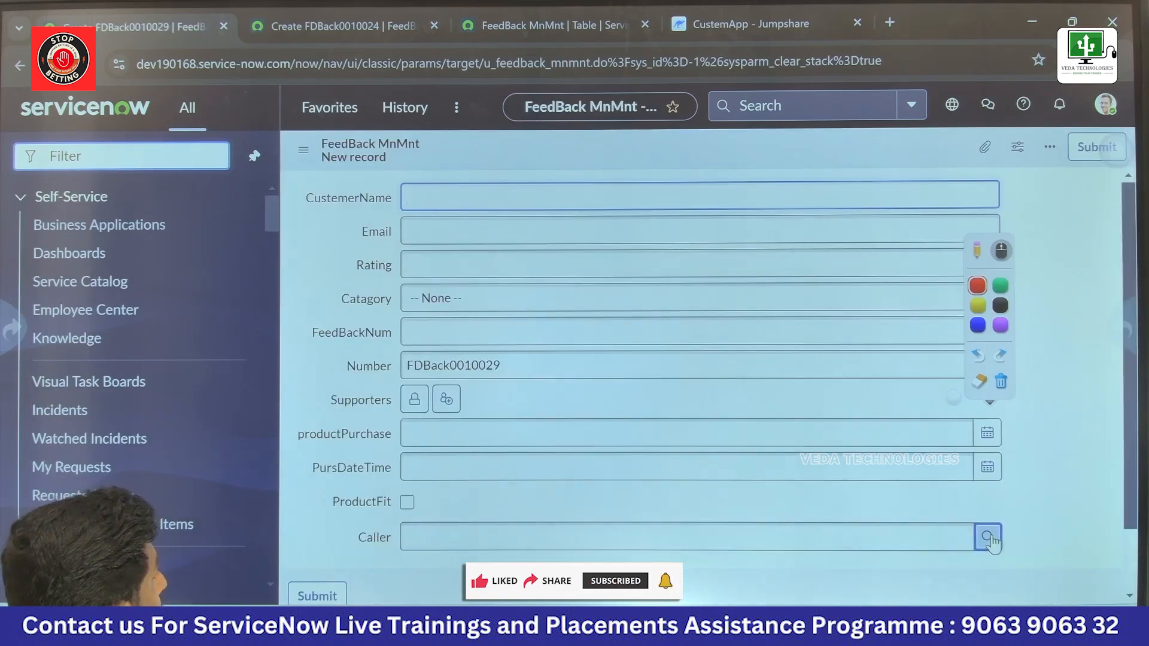
click(987, 538)
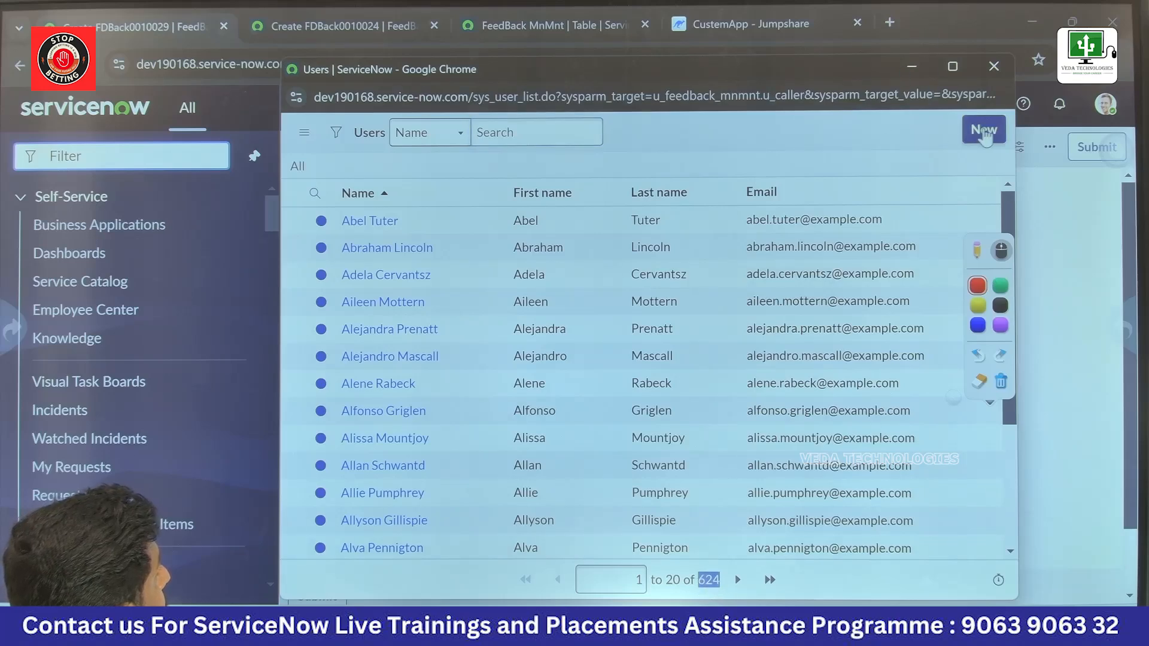
click(1075, 215)
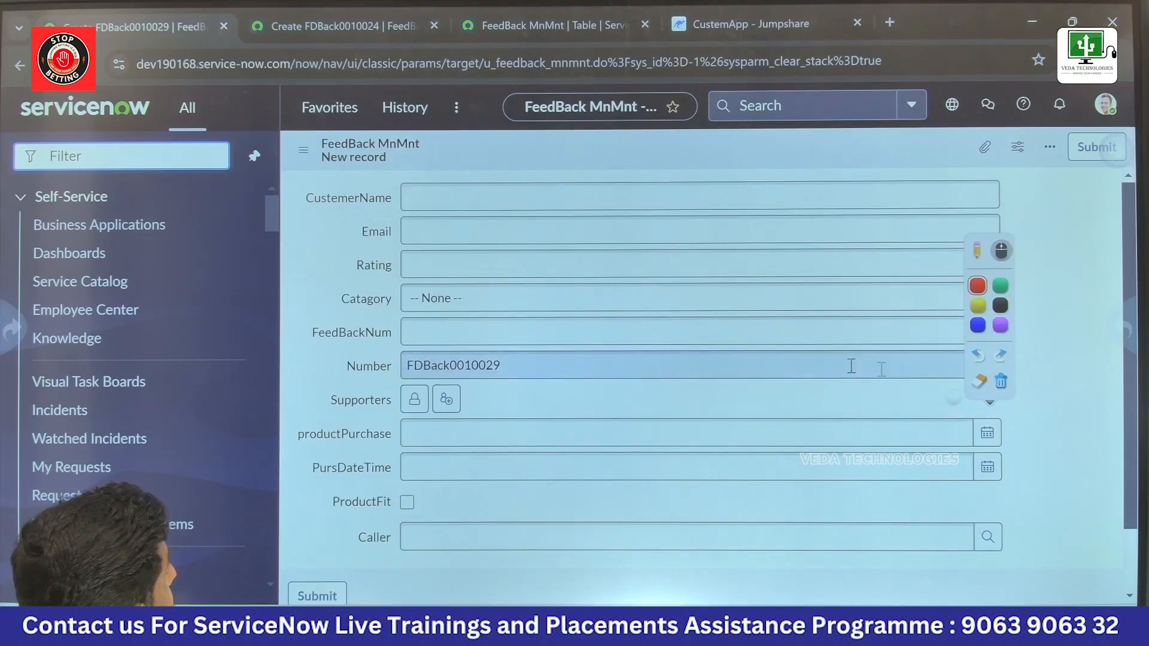
Step: Unlock the Supporters list on the form, view its record lookup, and lock the list again
click(414, 399)
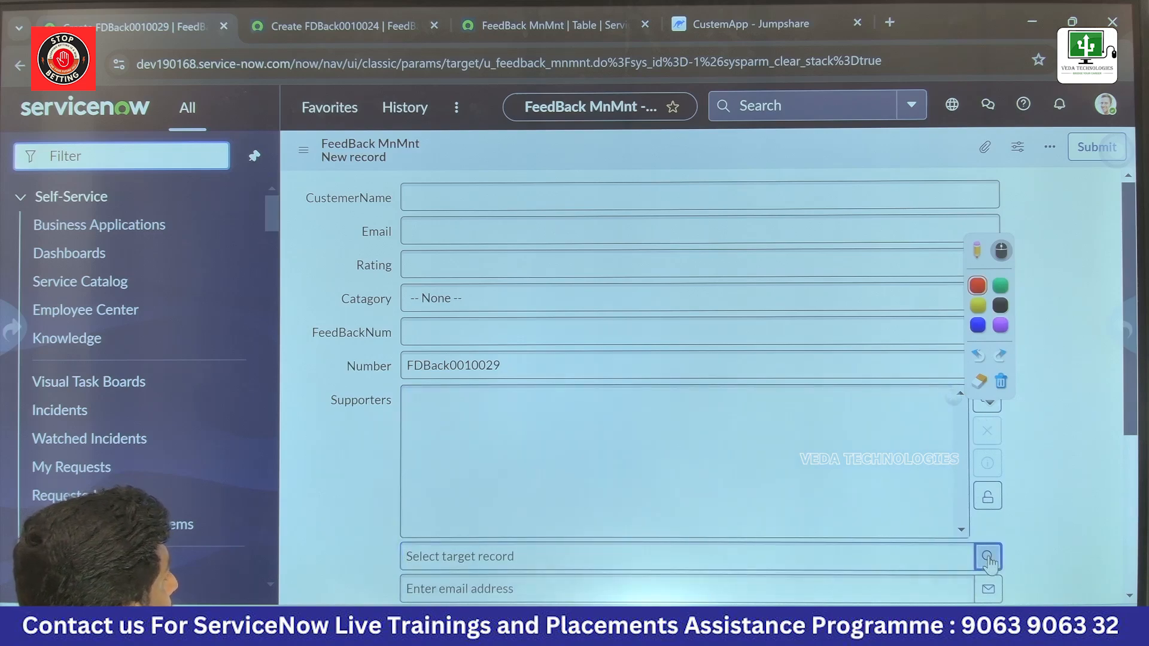
click(987, 556)
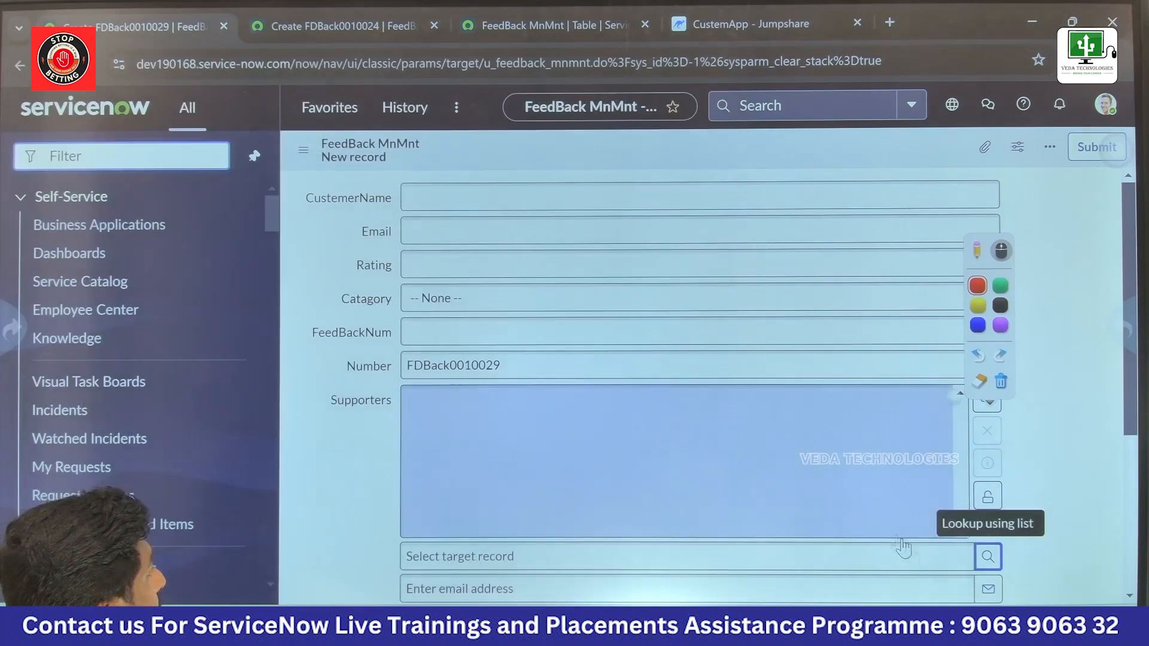
click(988, 498)
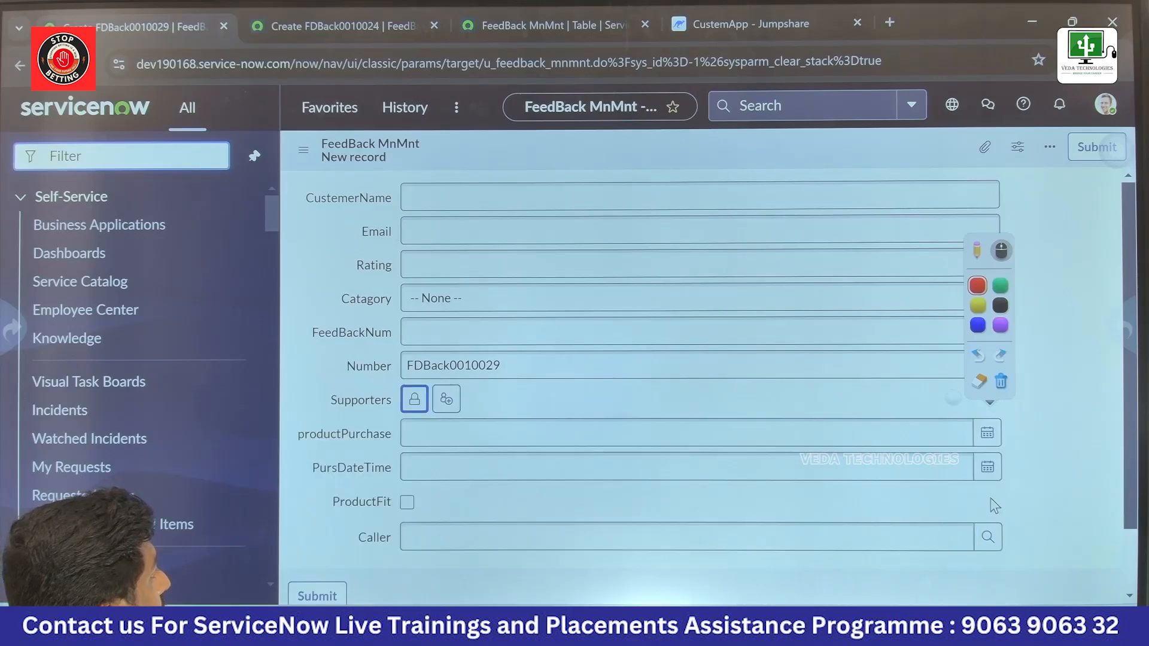
Step: Reopen the Caller user lookup and examine its searchable columns and user entries
click(982, 545)
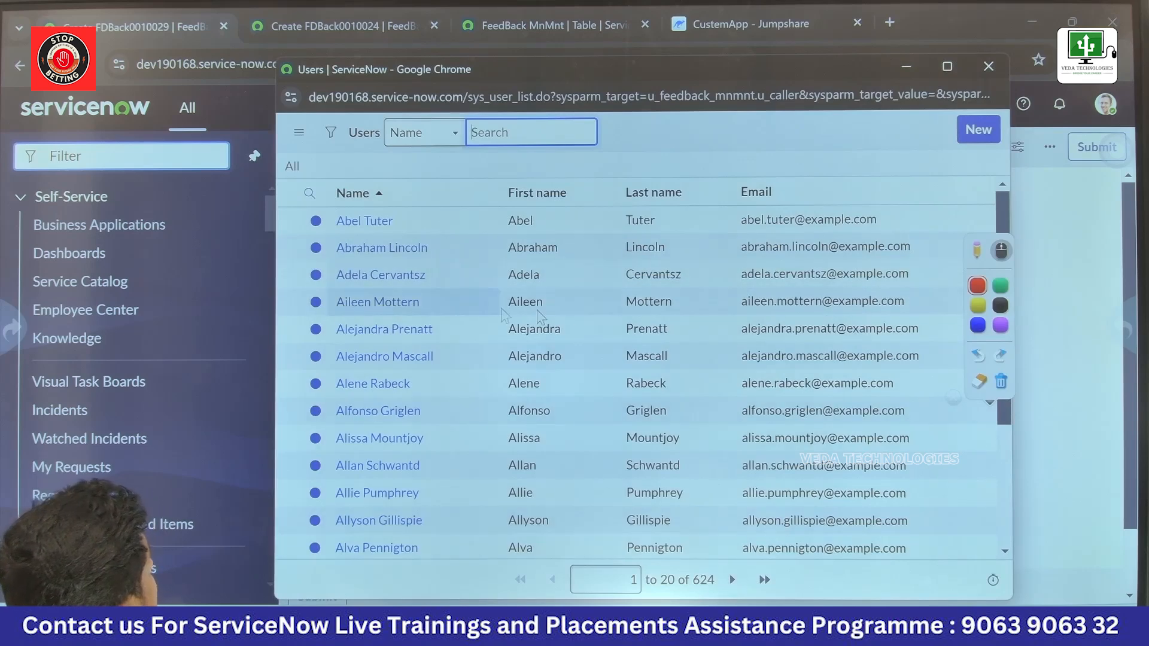
click(432, 142)
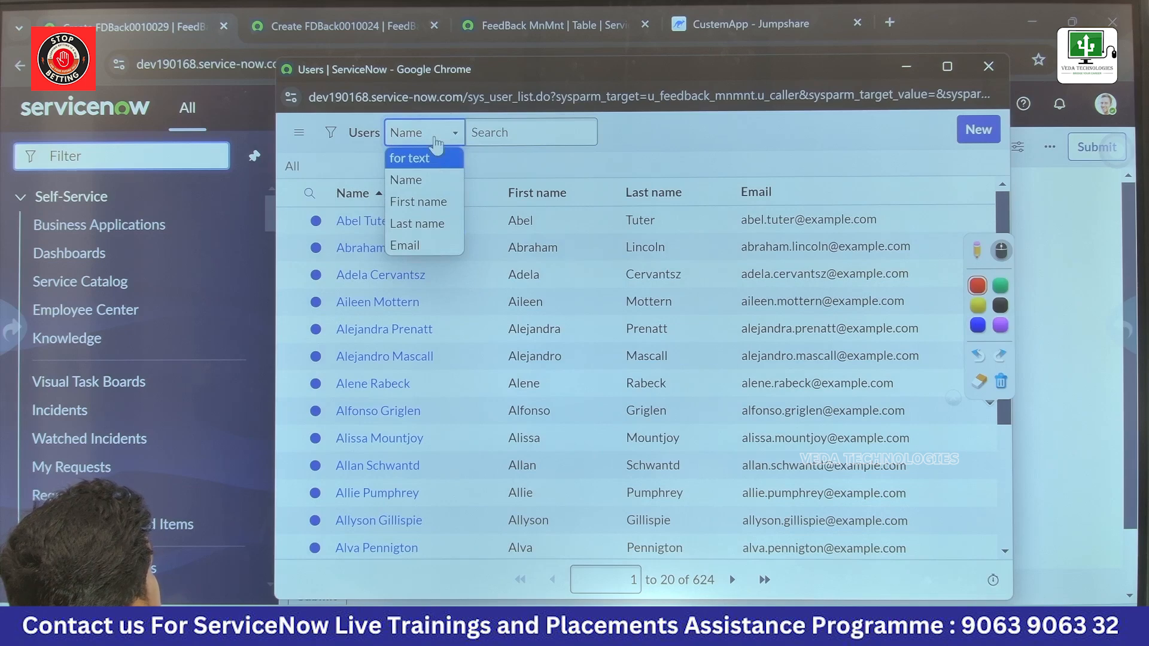
click(435, 144)
scroll(539, 299, down, 3)
scroll(593, 325, up, 3)
Step: Open the Users list with sys_user.LIST and search its Active column for false
click(102, 156)
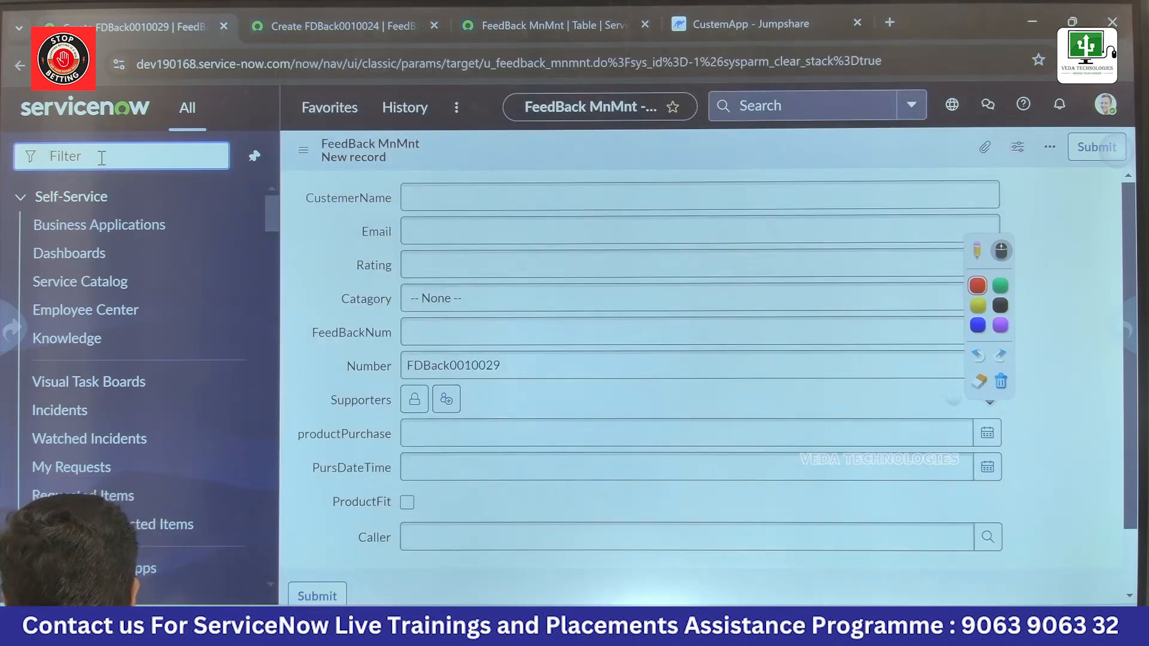
text(sys_user)
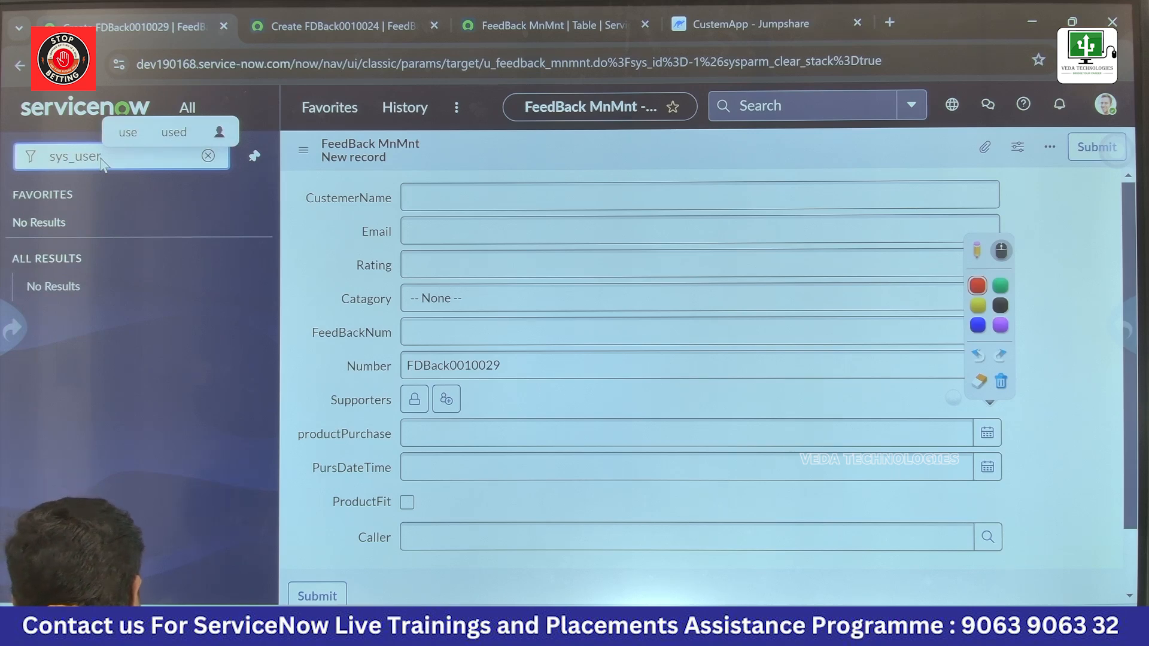
text(LIST)
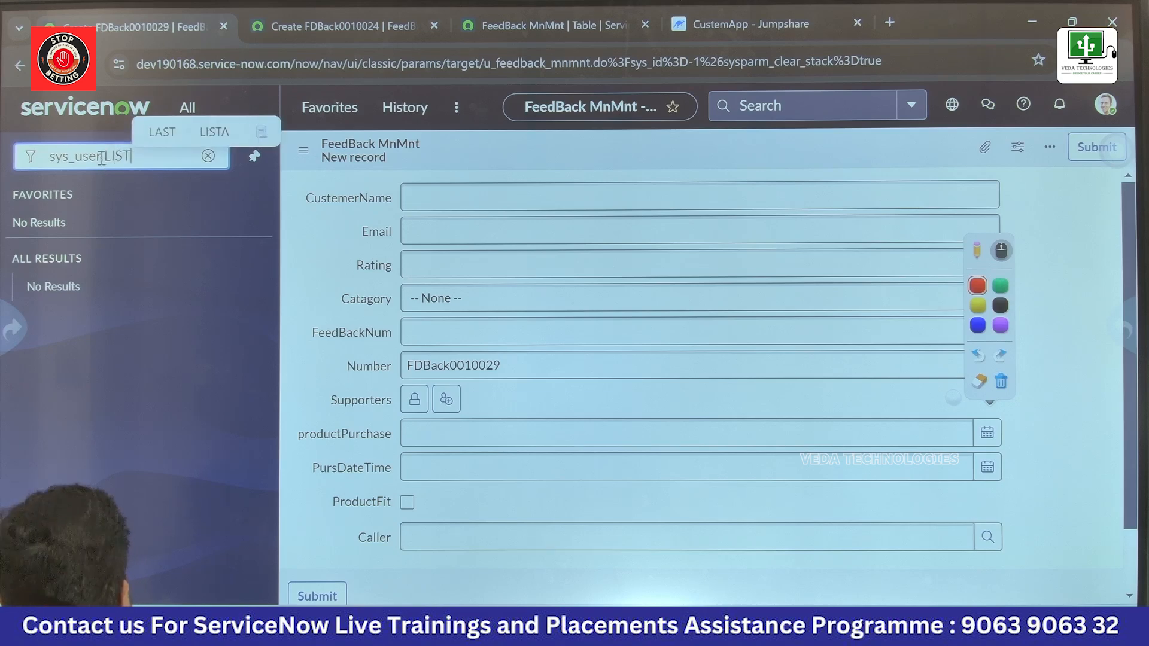
key(Return)
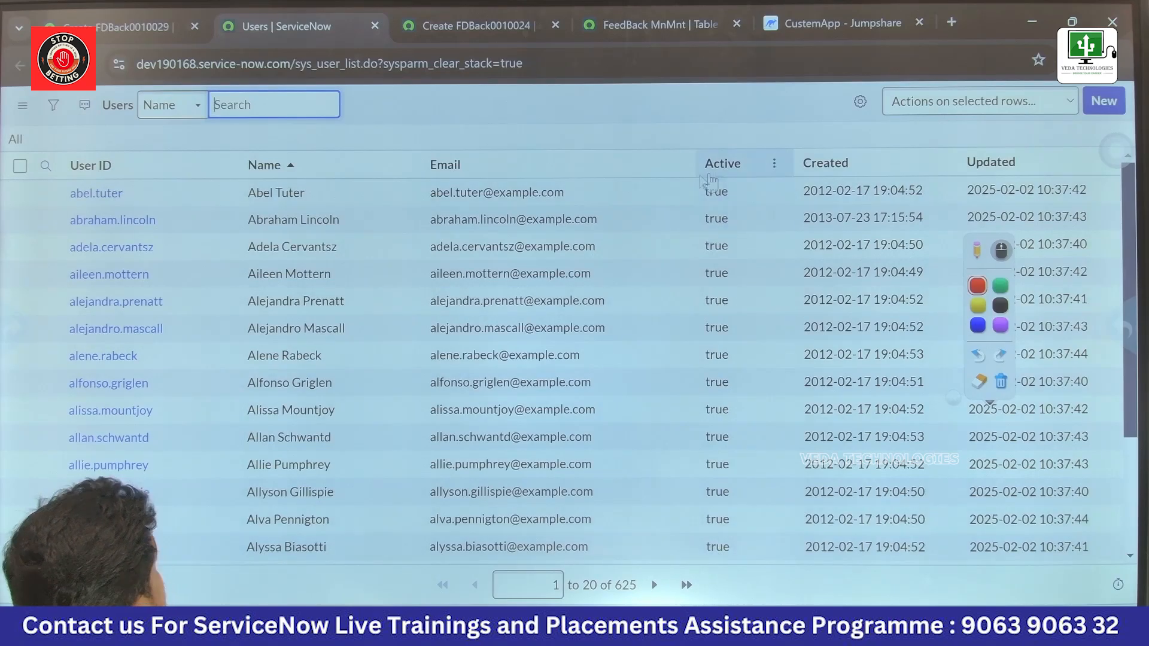
click(192, 108)
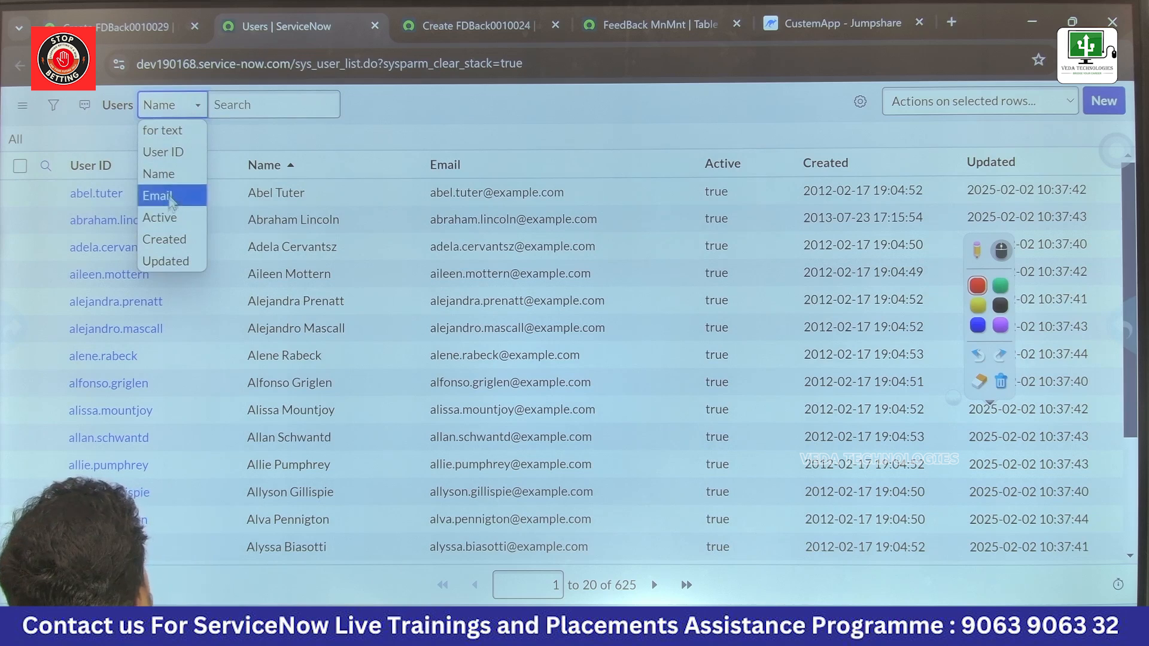
click(163, 219)
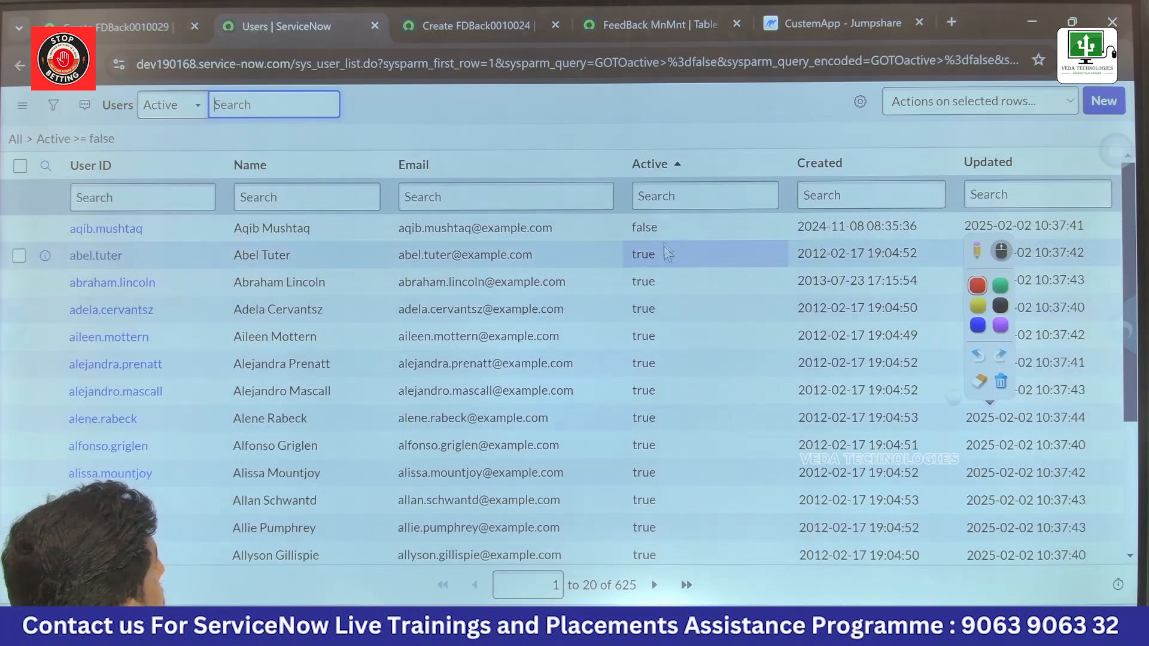
double_click(643, 228)
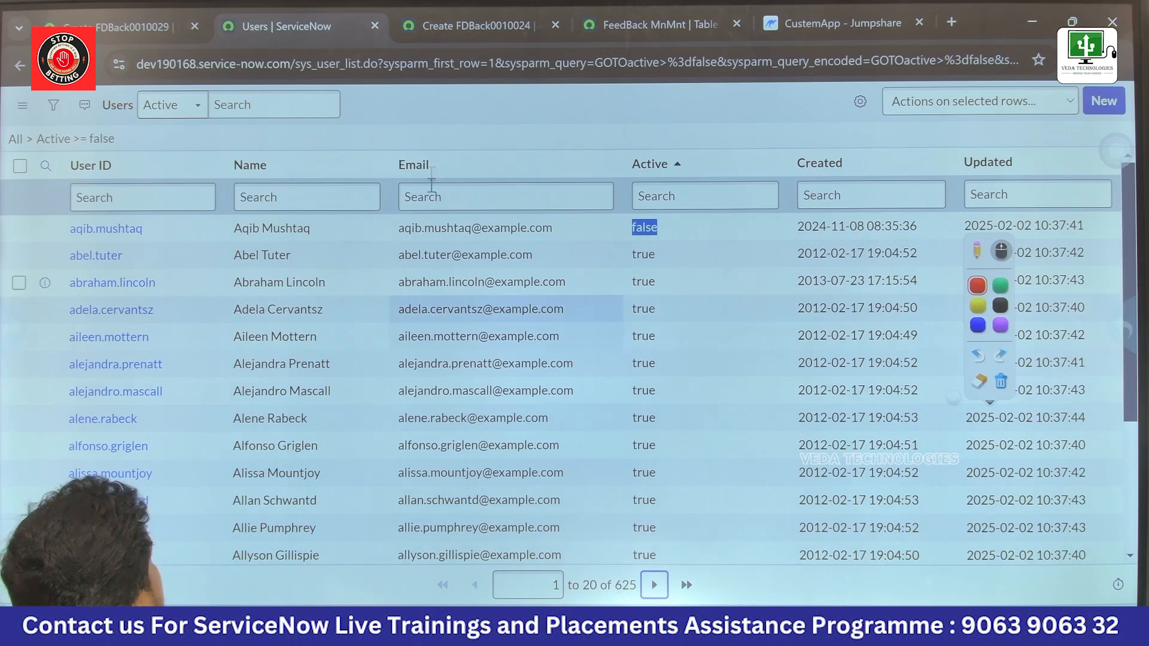
Step: Return to the new FeedBack MnMnt record with the Caller field and save it, keeping its form open
click(450, 18)
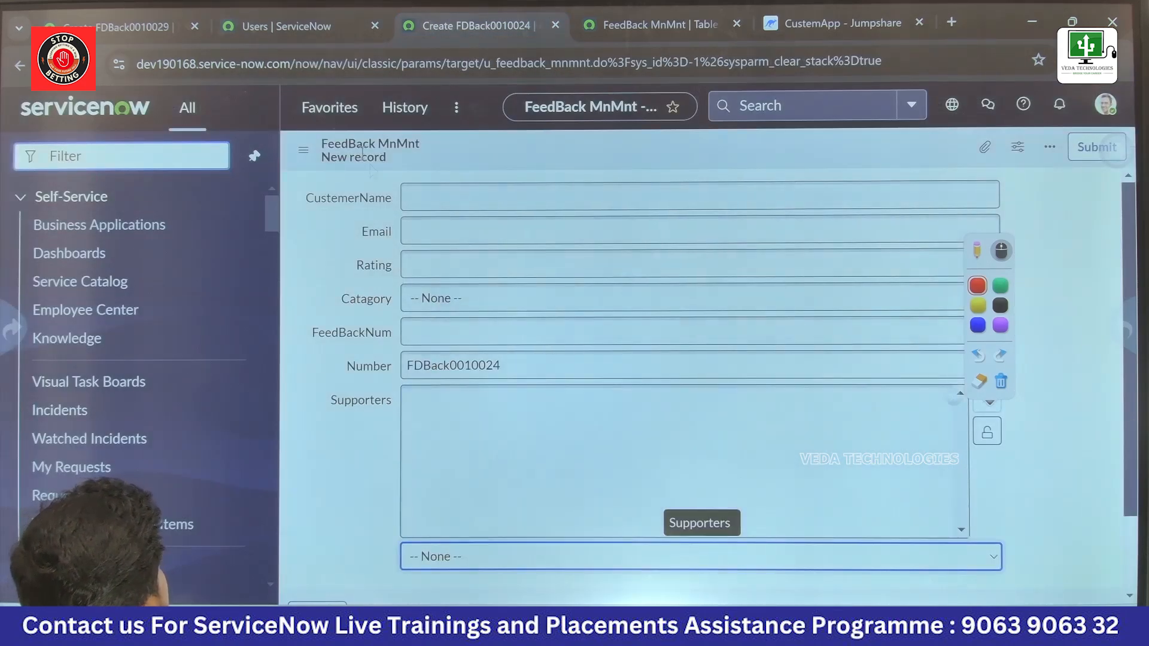
click(113, 27)
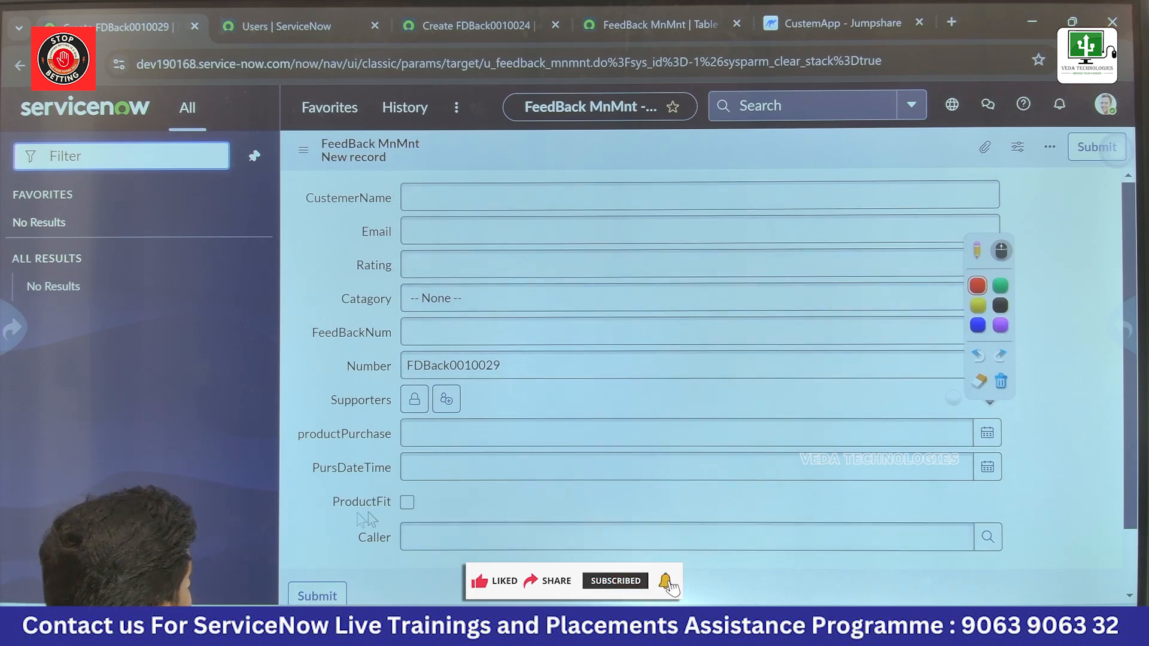
right_click(597, 153)
click(625, 166)
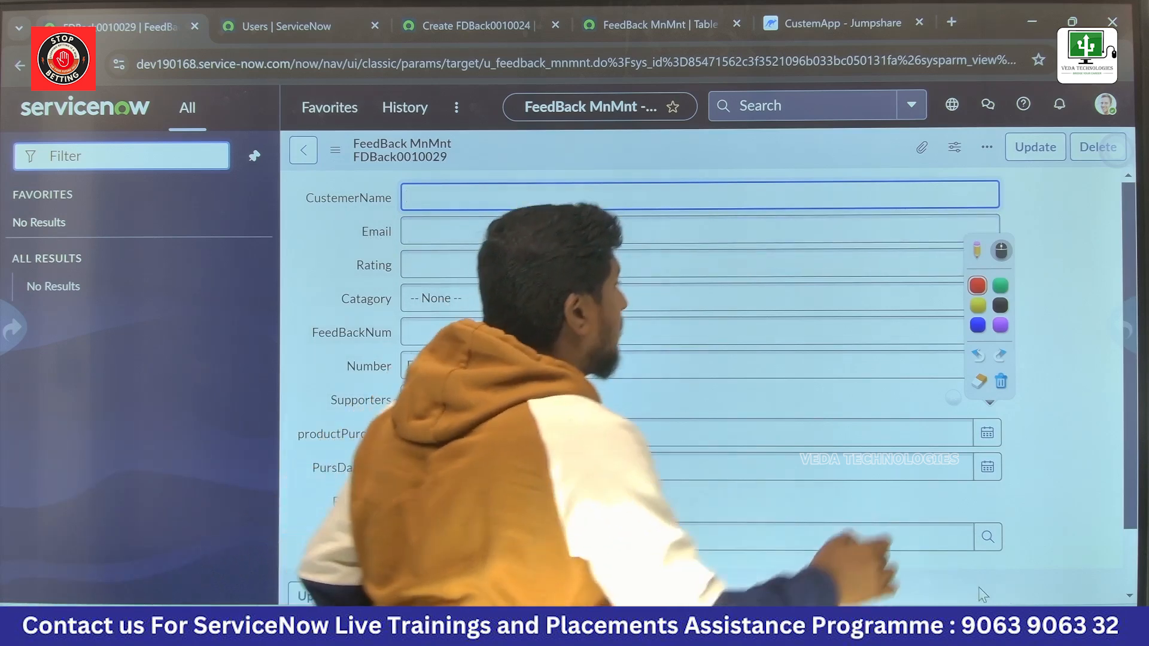
Step: Annotate the form in red, ticking CustemerName, Email and Rating and writing short field-type notes beside them and "Cho" beside Catagory
click(955, 263)
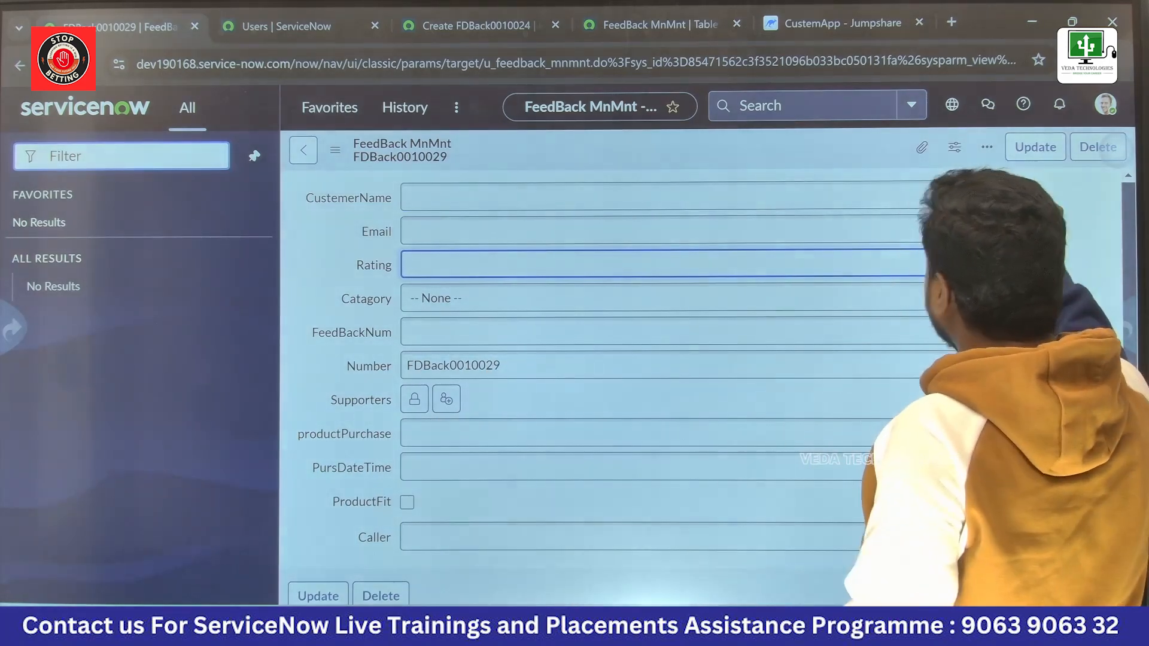
drag(999, 183, 1053, 182)
drag(593, 231, 652, 199)
drag(465, 265, 533, 250)
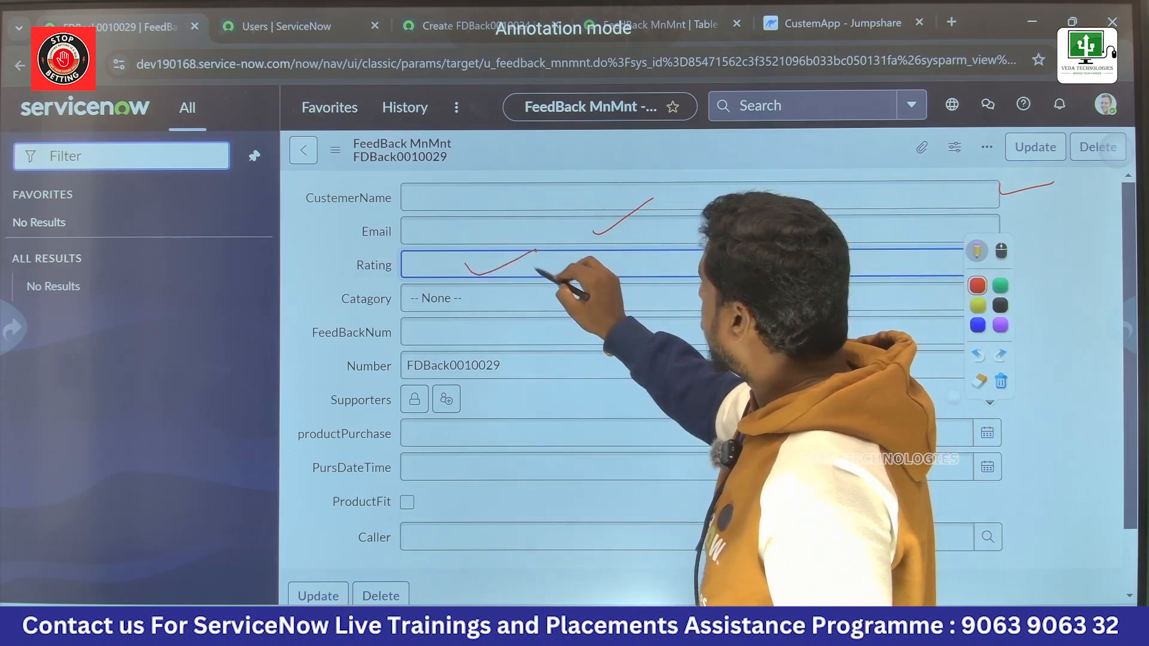
drag(542, 283, 550, 259)
drag(550, 228, 561, 244)
drag(560, 193, 567, 212)
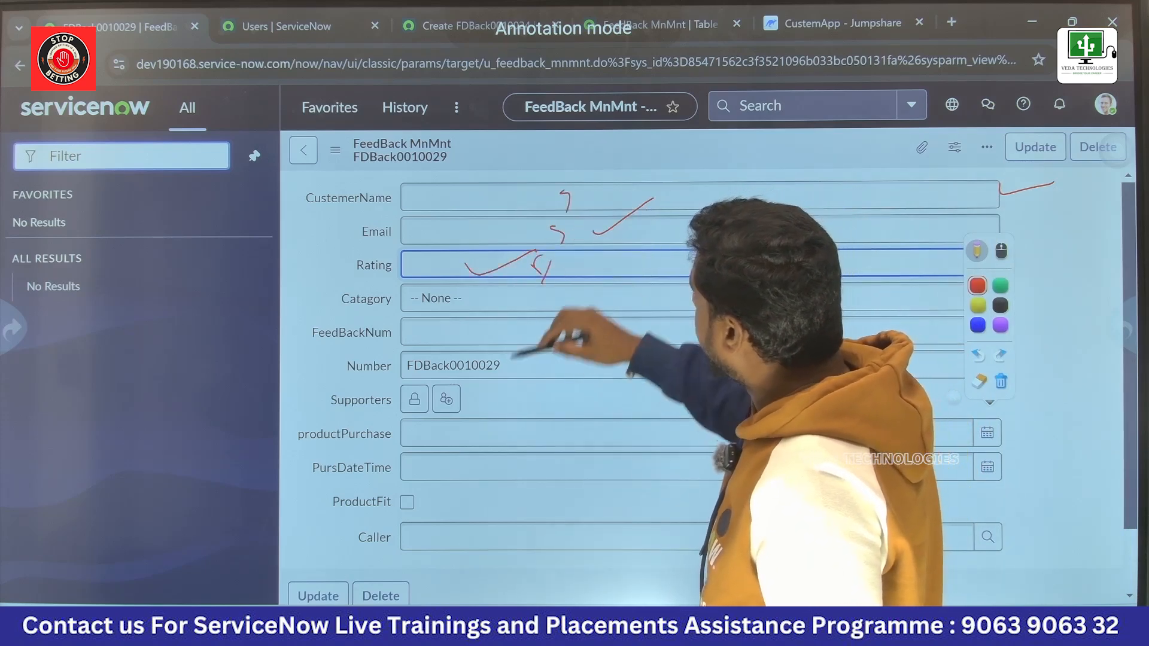
drag(532, 290, 536, 290)
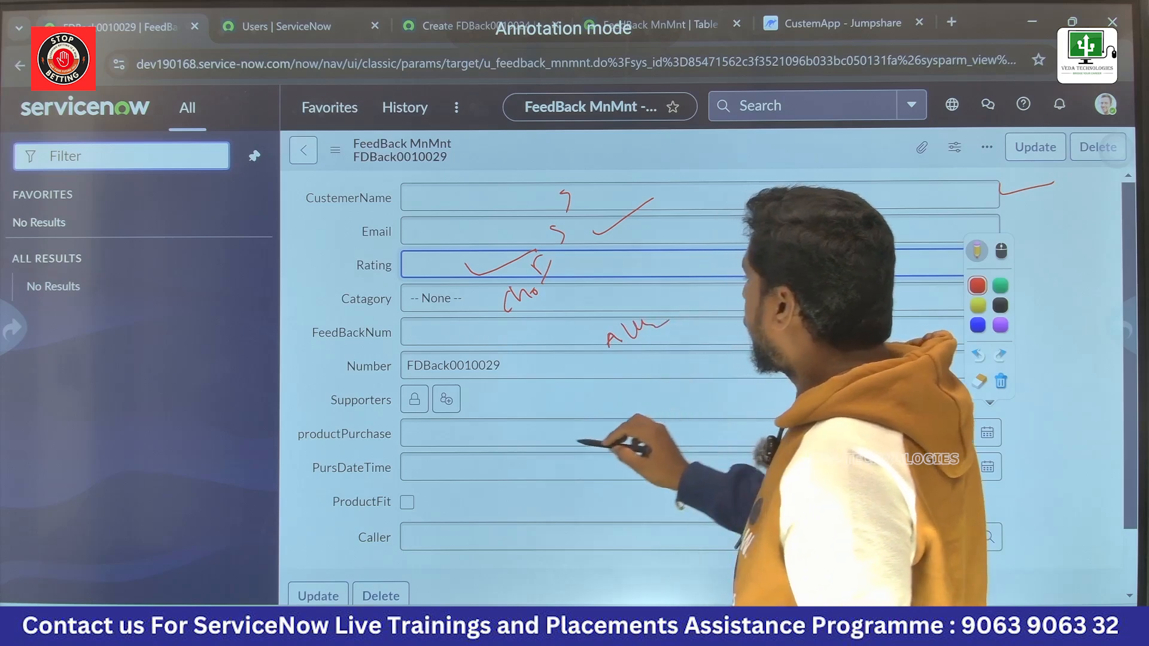
Step: Draw an arrow from Number to its handwritten note, circle FeedBackNum, the Supporters icons and both date pickers, and tick ProductFit and Caller
mouse_move(545, 367)
mouse_down()
mouse_move(598, 337)
mouse_move(600, 347)
mouse_up()
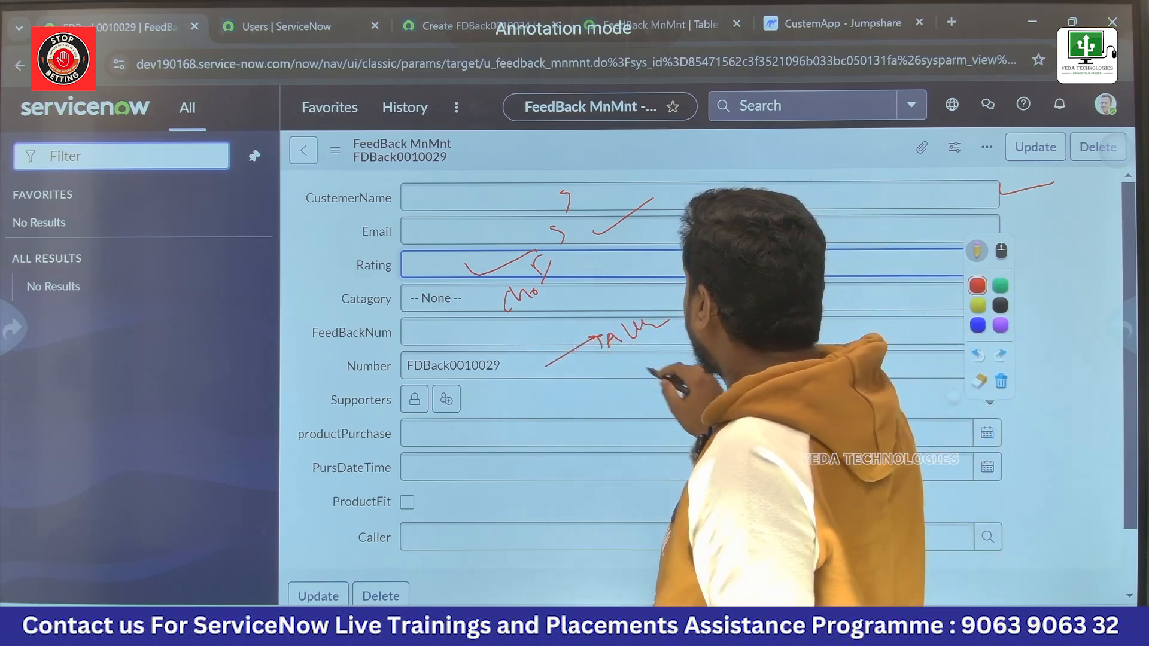
mouse_move(507, 328)
mouse_down()
mouse_move(465, 335)
mouse_move(526, 332)
mouse_move(488, 332)
mouse_up()
mouse_move(446, 378)
mouse_down()
mouse_move(396, 403)
mouse_move(478, 408)
mouse_move(447, 376)
mouse_up()
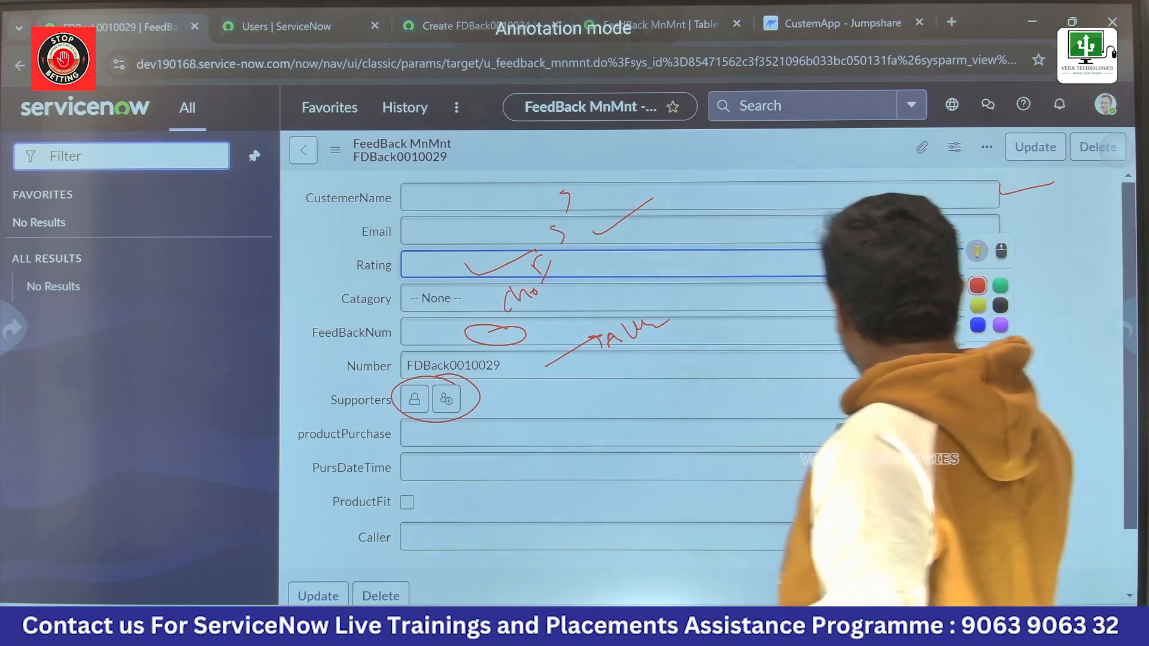
mouse_move(999, 413)
mouse_down()
mouse_move(972, 445)
mouse_move(993, 412)
mouse_up()
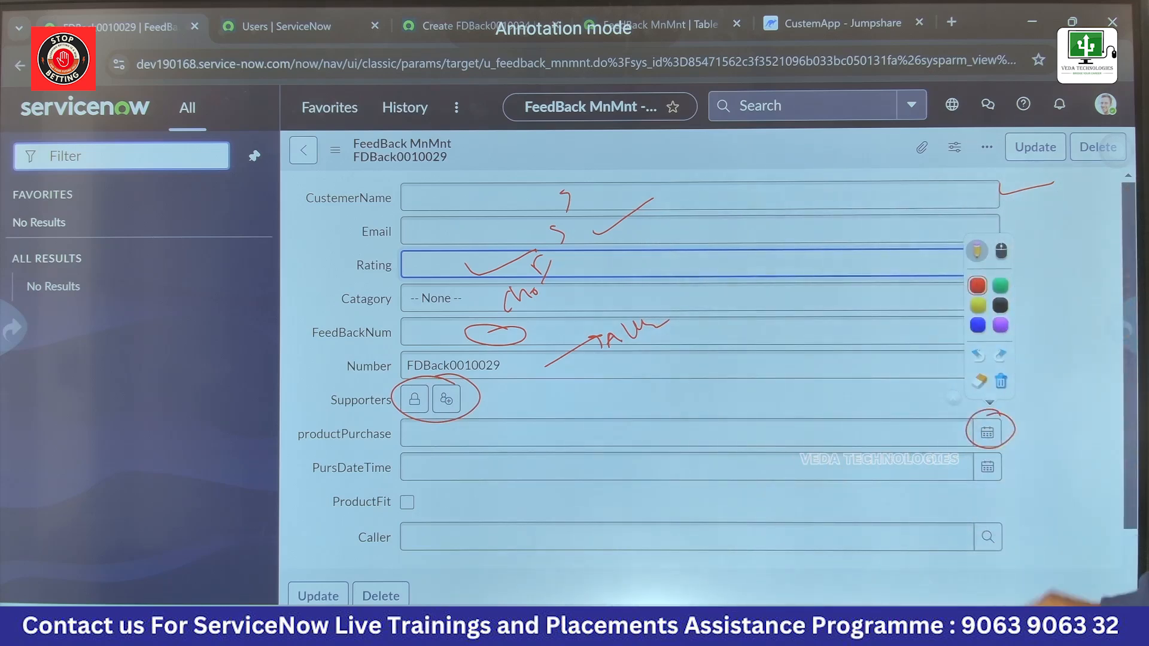
mouse_move(1002, 455)
mouse_down()
mouse_move(986, 499)
mouse_move(1000, 470)
mouse_up()
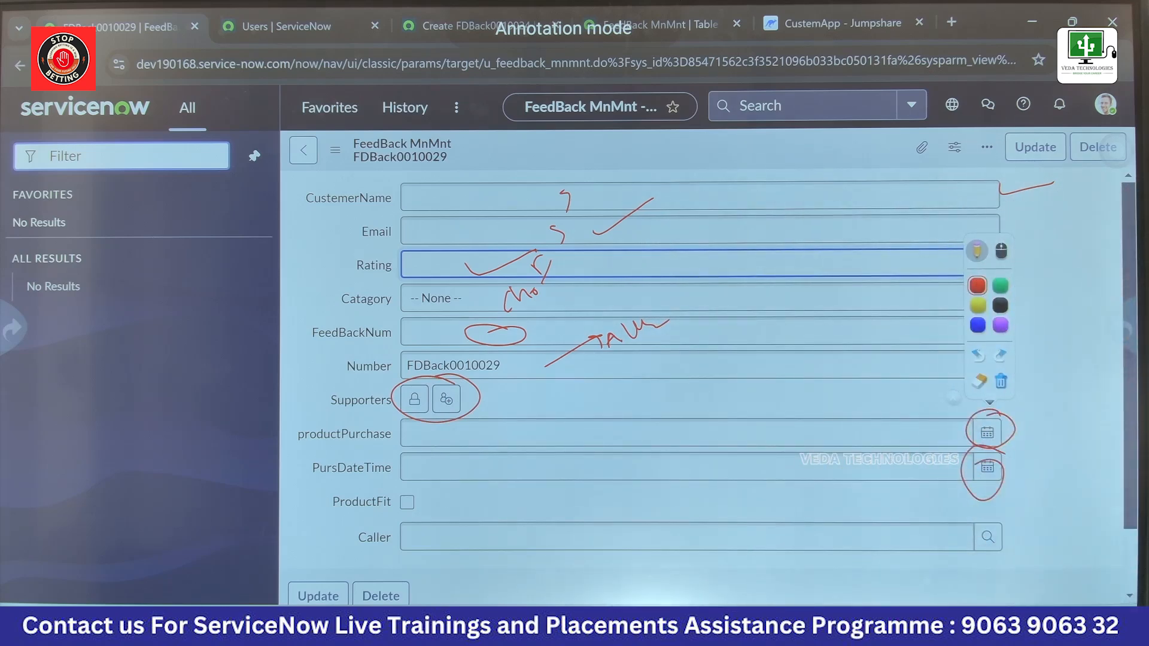
drag(409, 498, 431, 477)
mouse_move(1005, 513)
mouse_down()
mouse_move(1020, 518)
mouse_move(1064, 483)
mouse_up()
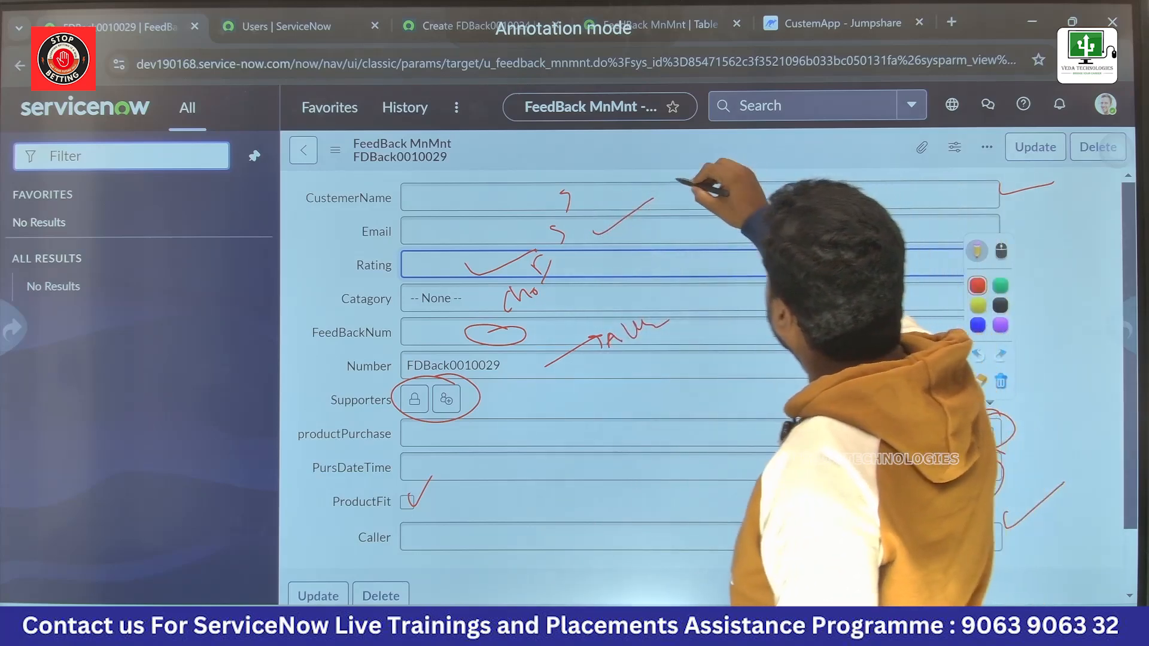
Step: Handwrite "Form view" and "Form design" in red over the form's upper fields and circle both phrases together
drag(691, 176, 698, 206)
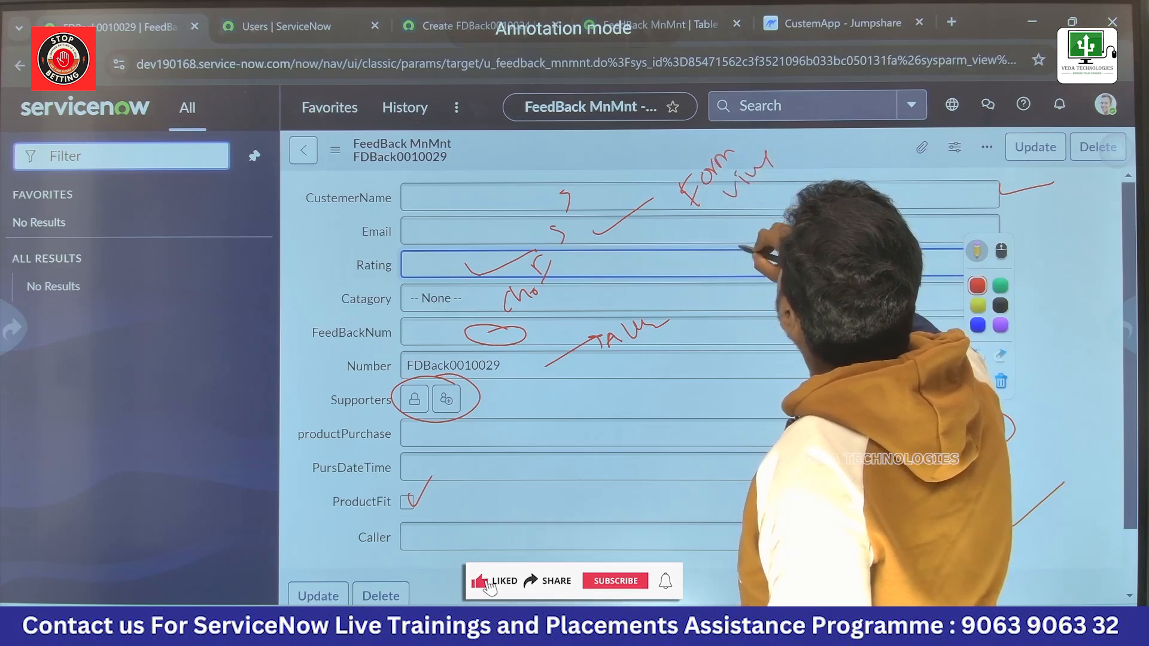
drag(751, 231, 758, 256)
drag(780, 231, 780, 213)
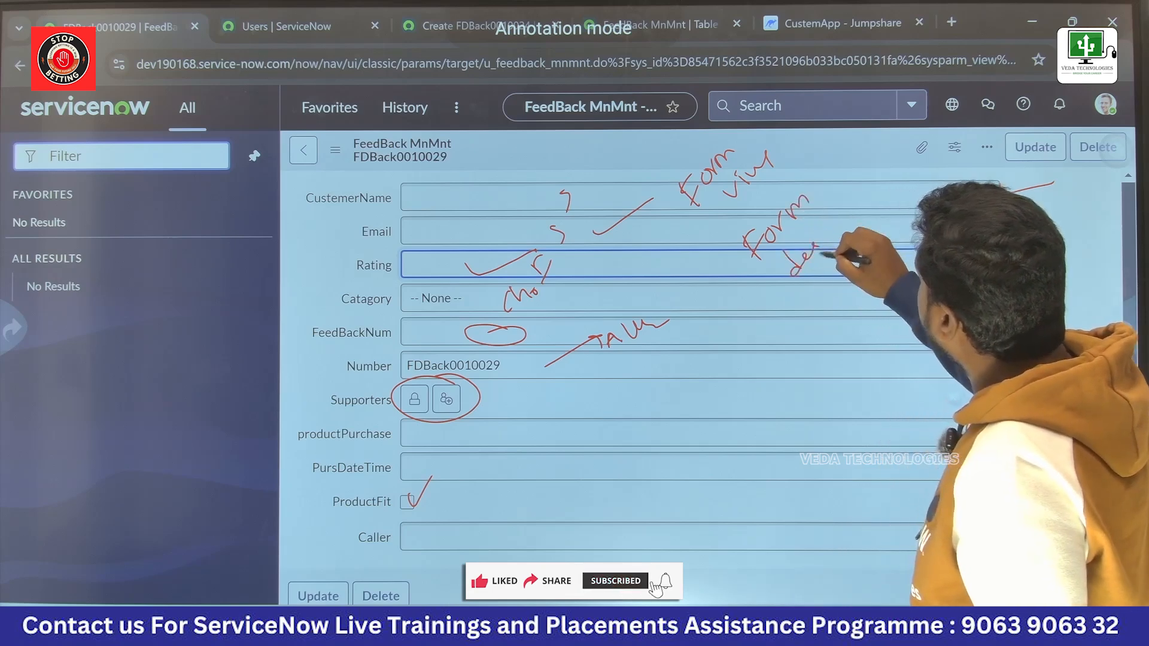
mouse_move(846, 188)
mouse_down()
mouse_move(711, 144)
mouse_move(772, 317)
mouse_move(835, 302)
mouse_up()
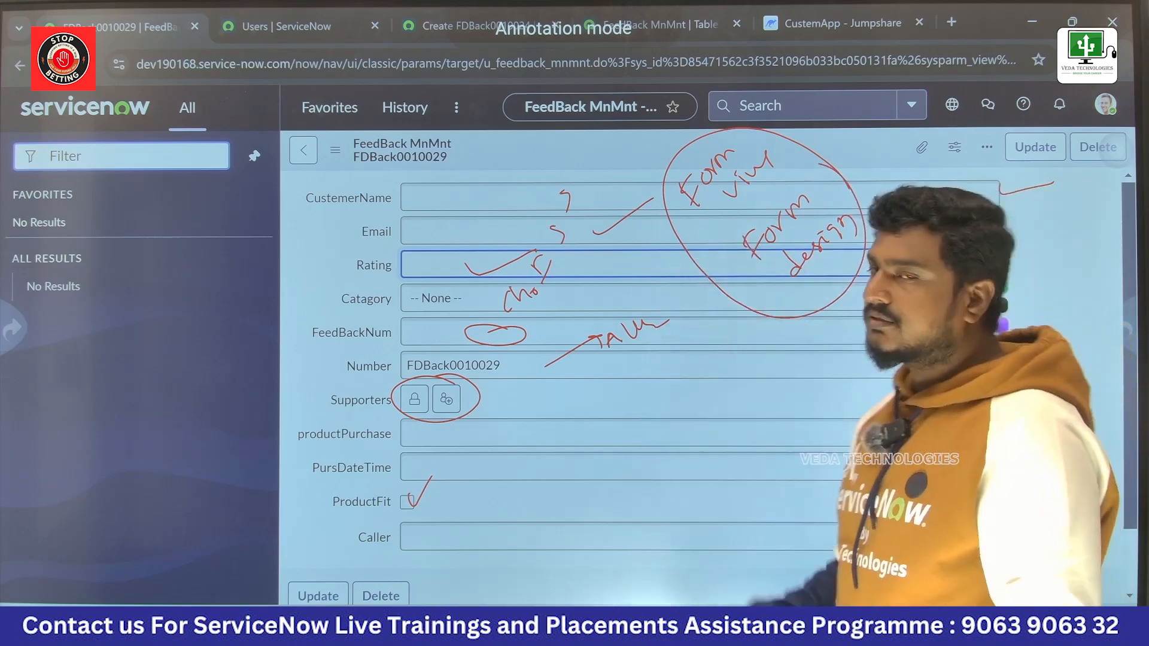